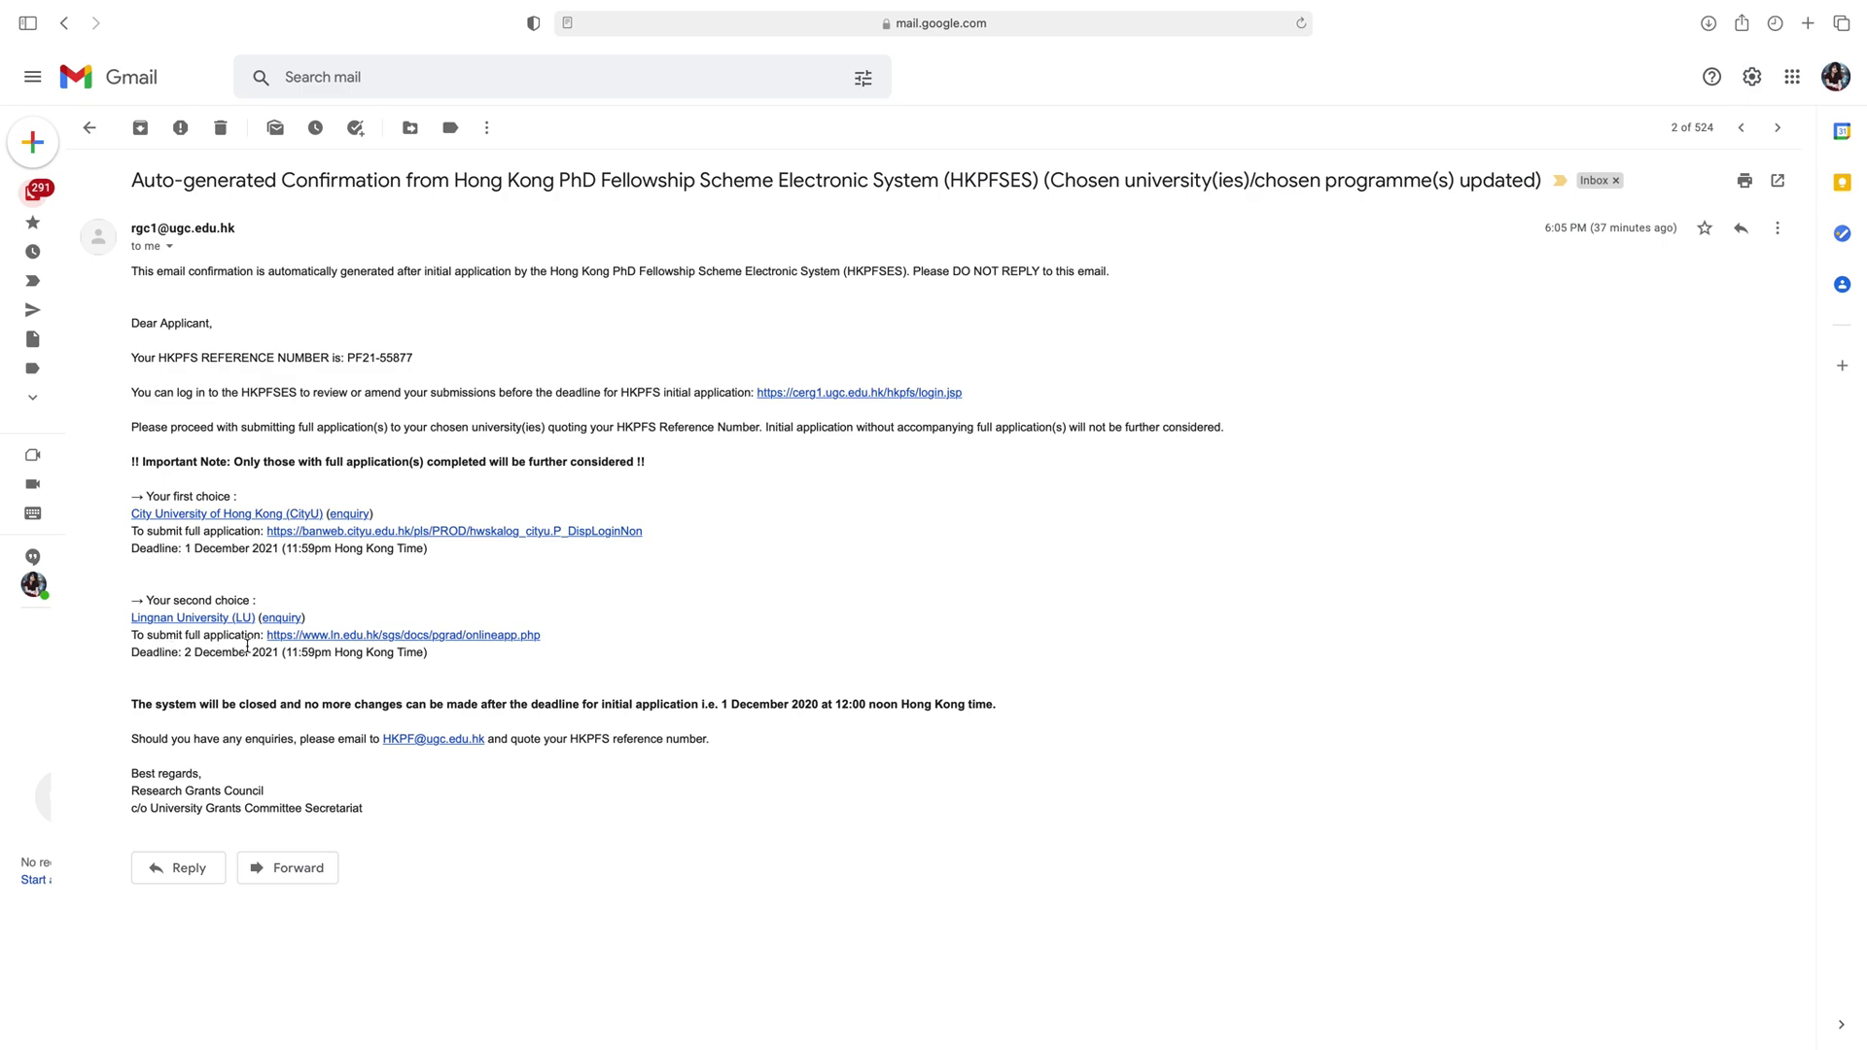
Step: Open Lingnan University's full application link from the confirmation email and read the online application instructions through to the end
{"action": "left_click", "coordinate": [304, 636]}
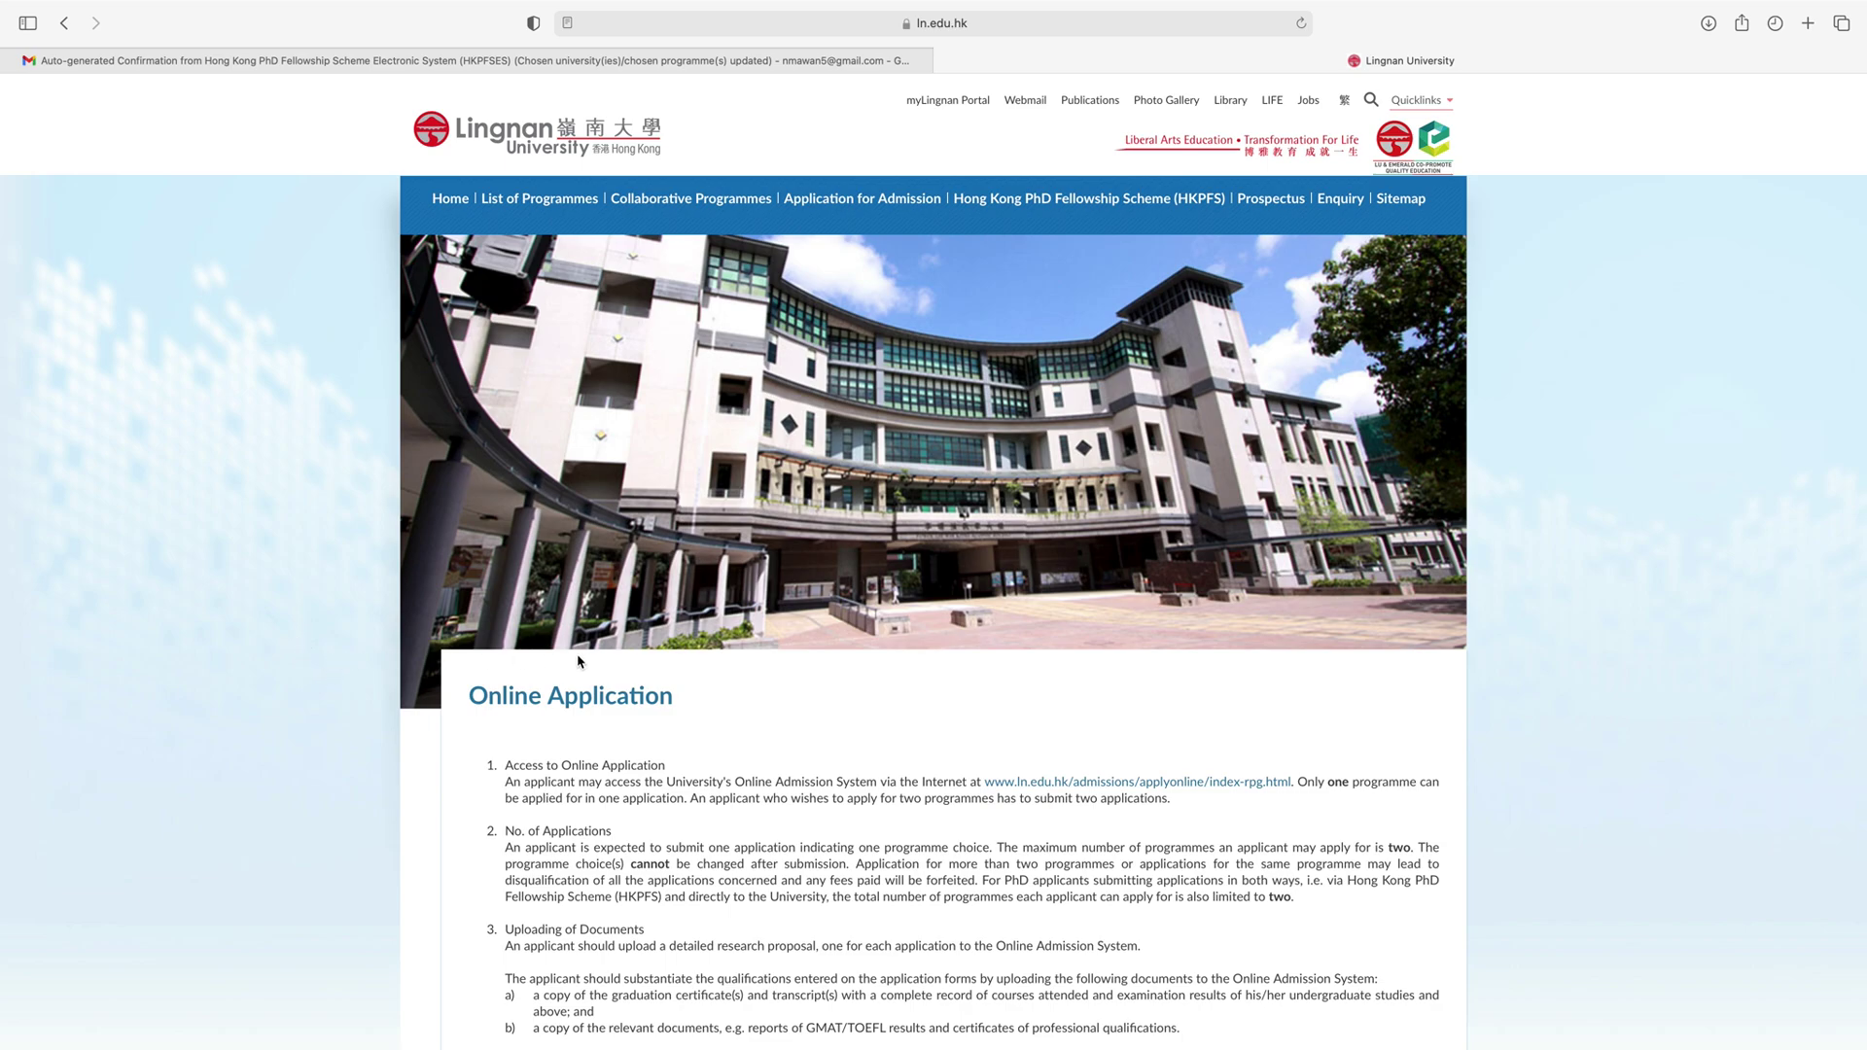
{"action": "scroll", "coordinate": [578, 662], "scroll_direction": "down", "scroll_amount": 5}
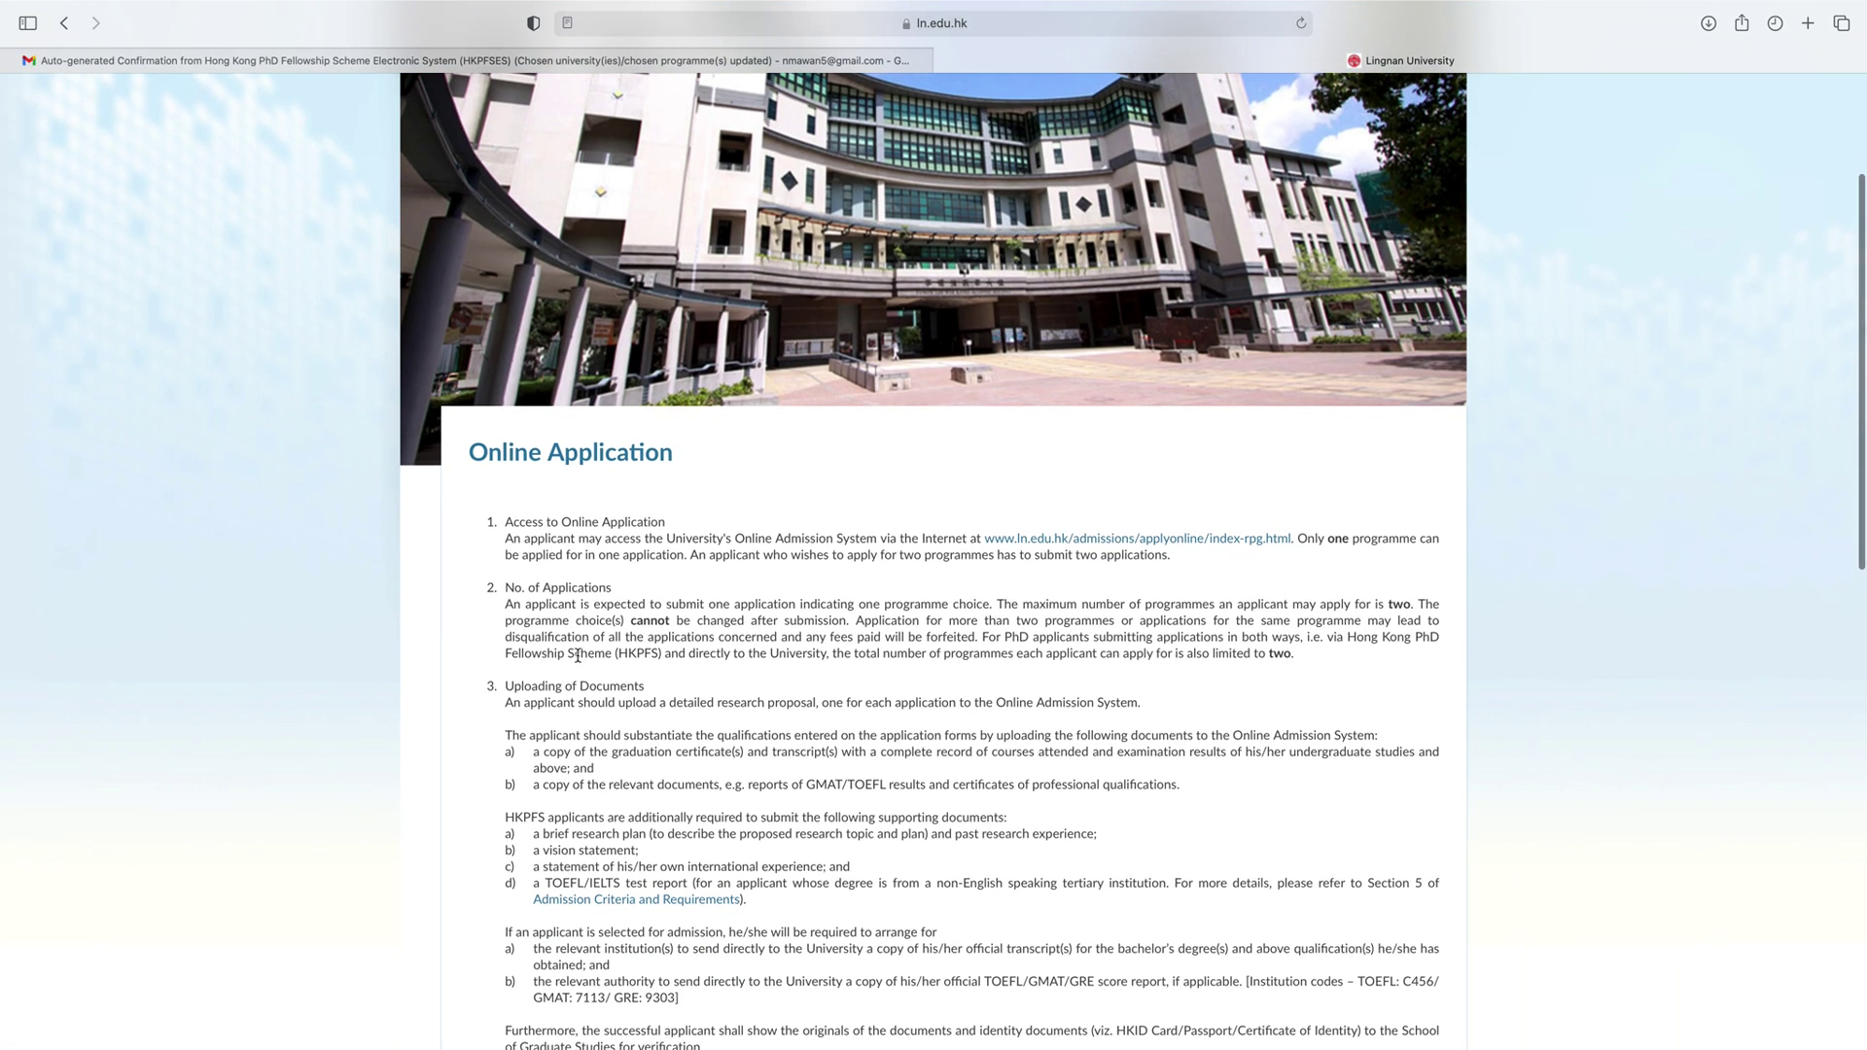
{"action": "scroll", "coordinate": [578, 657], "scroll_direction": "down", "scroll_amount": 1}
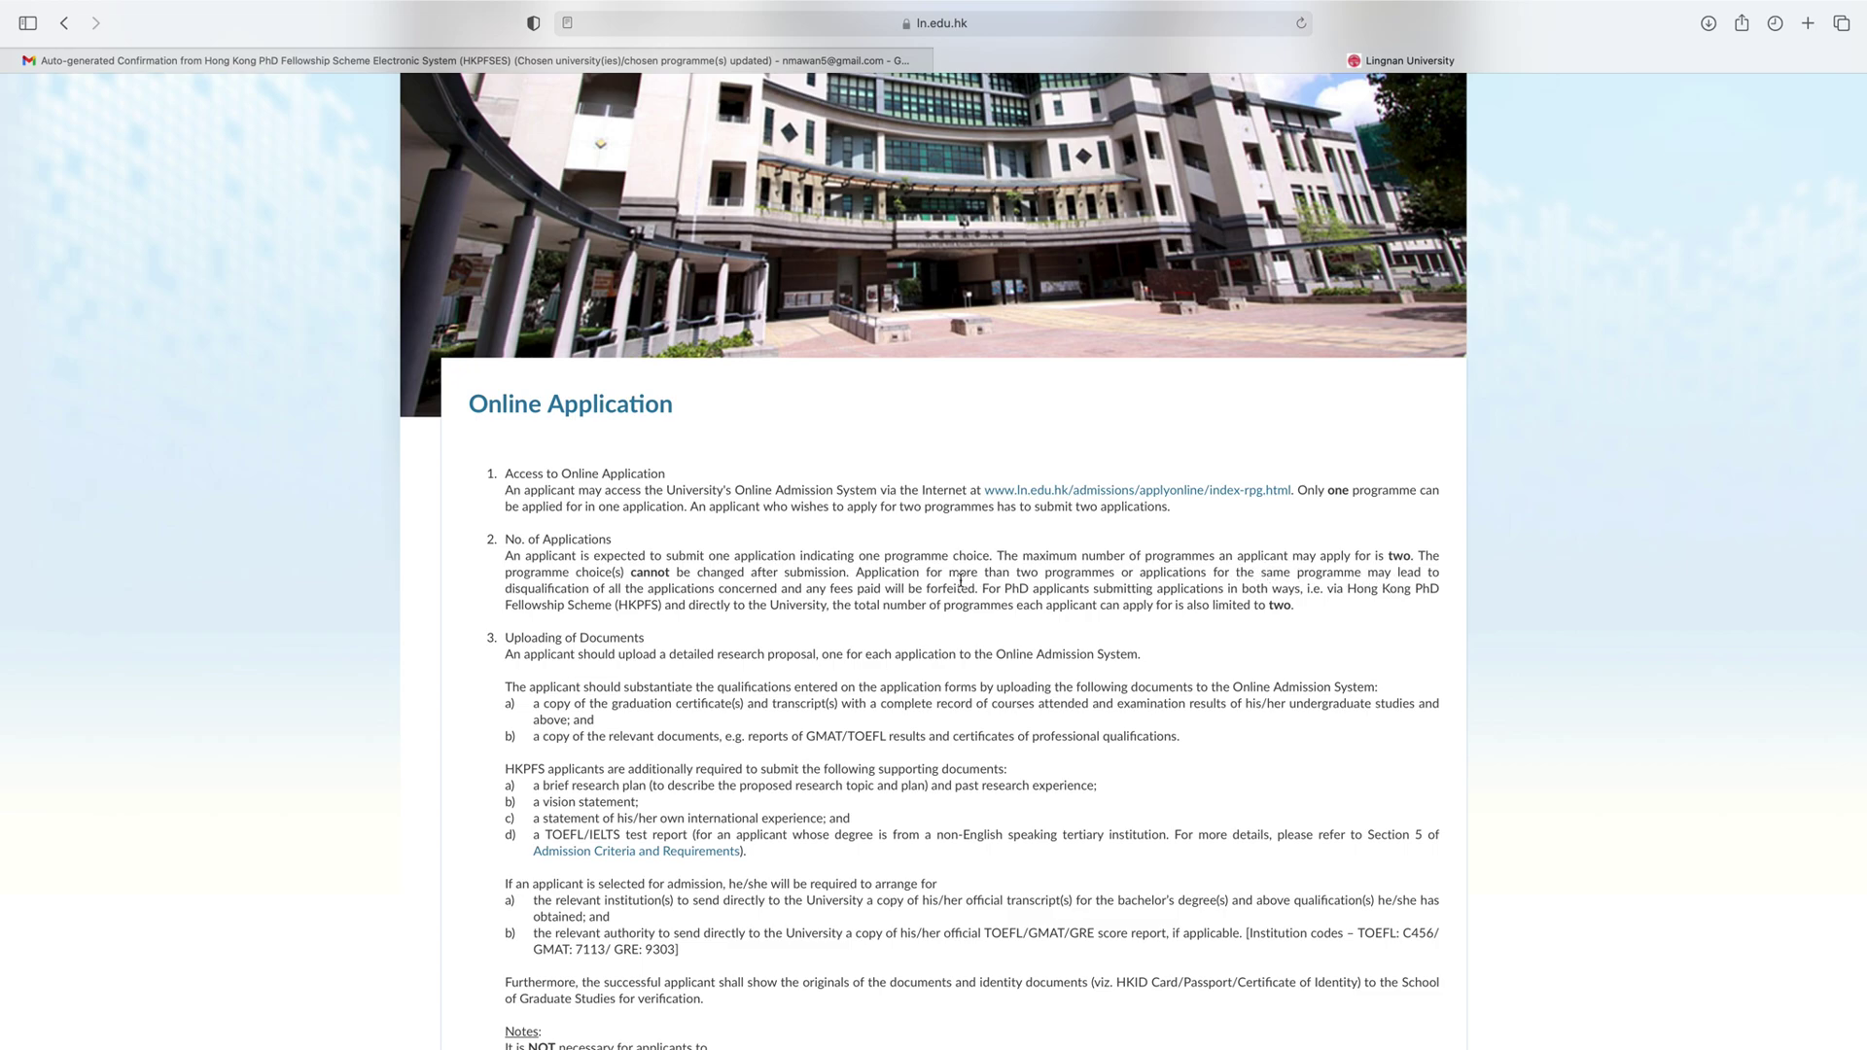
{"action": "scroll", "coordinate": [961, 581], "scroll_direction": "down", "scroll_amount": 2}
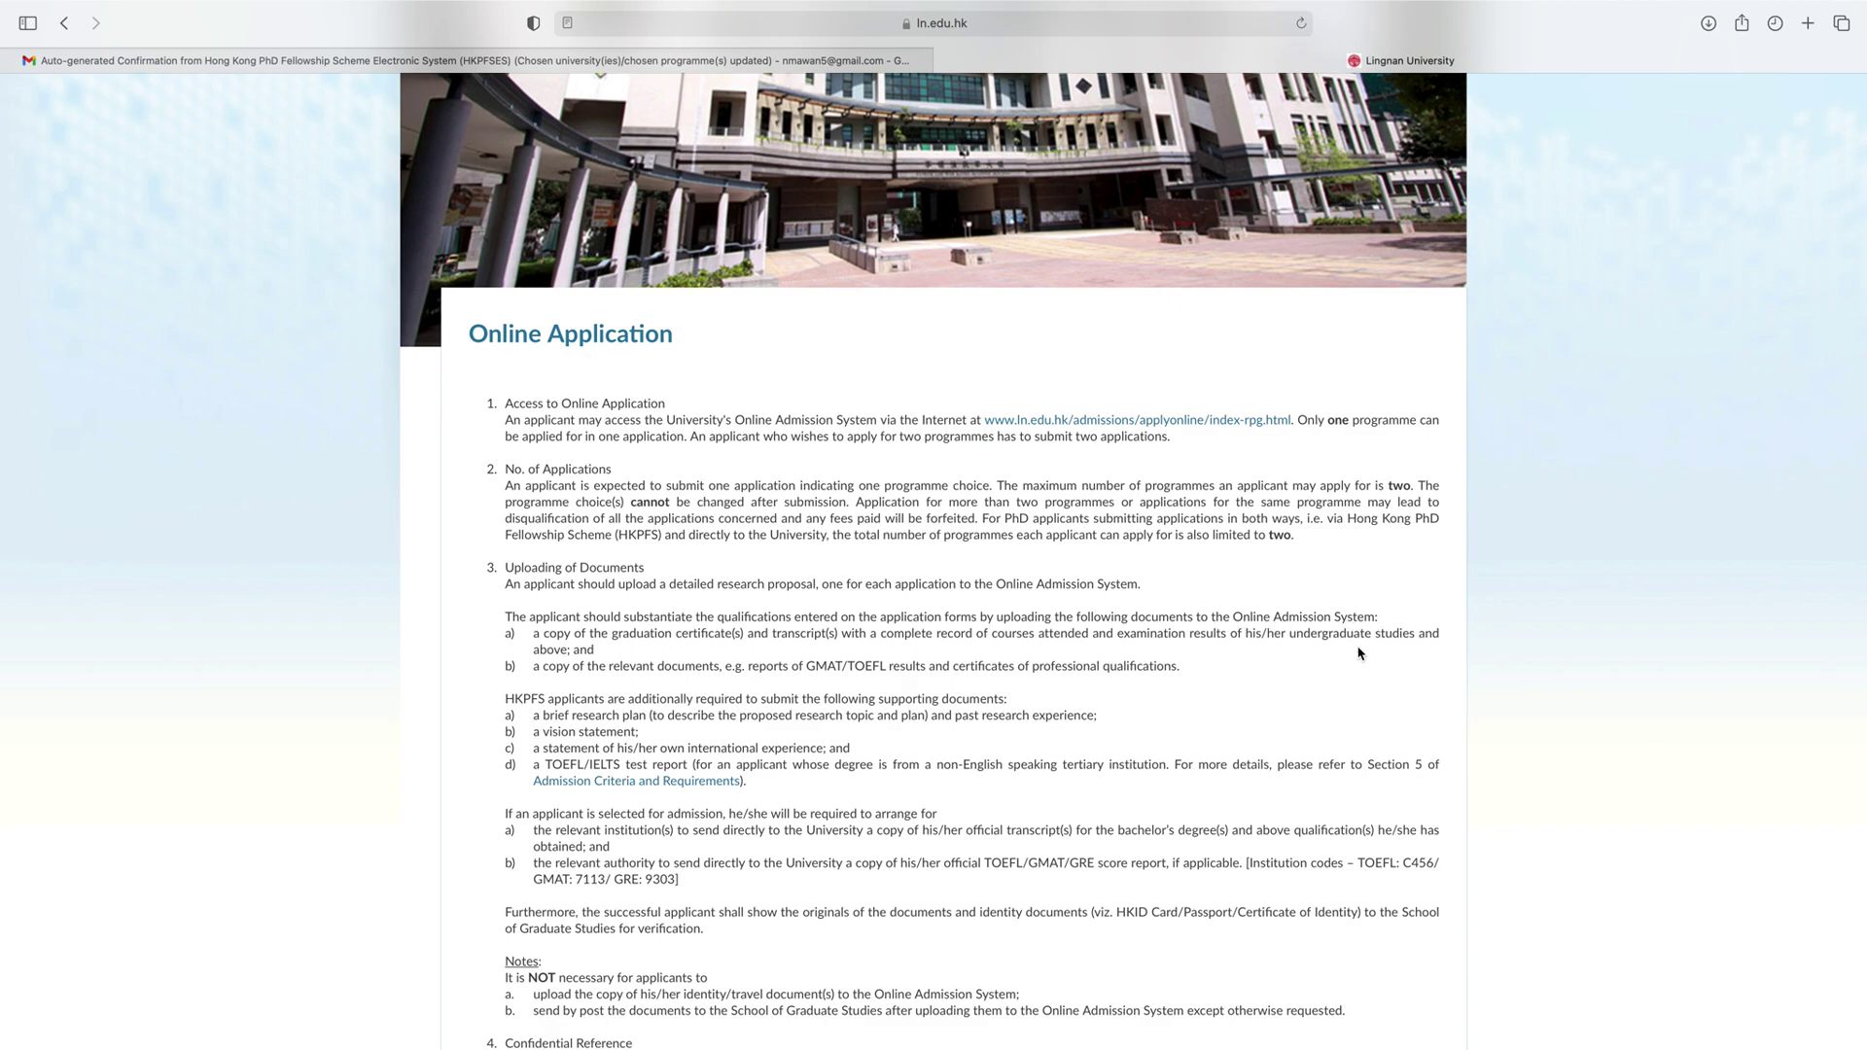
{"action": "key", "text": "ctrl+super+f"}
{"action": "scroll", "coordinate": [702, 786], "scroll_direction": "down", "scroll_amount": 5}
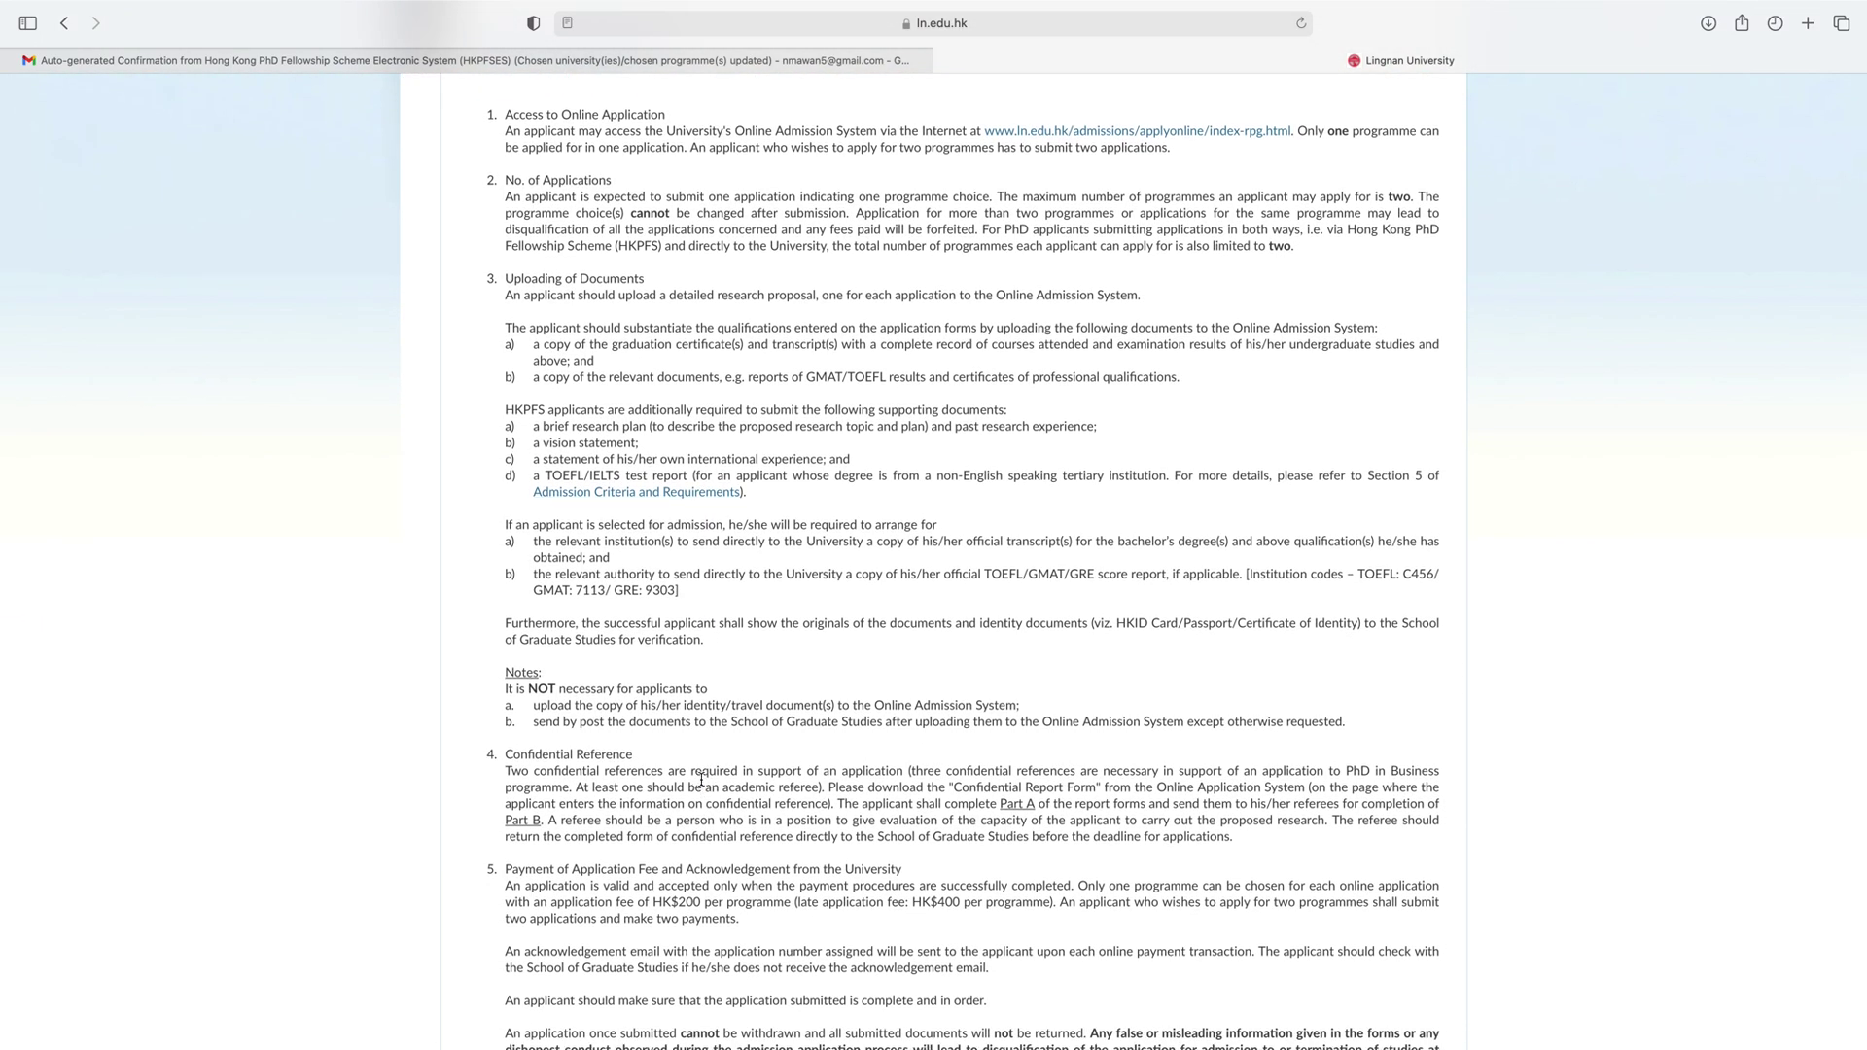
{"action": "scroll", "coordinate": [639, 786], "scroll_direction": "down", "scroll_amount": 2}
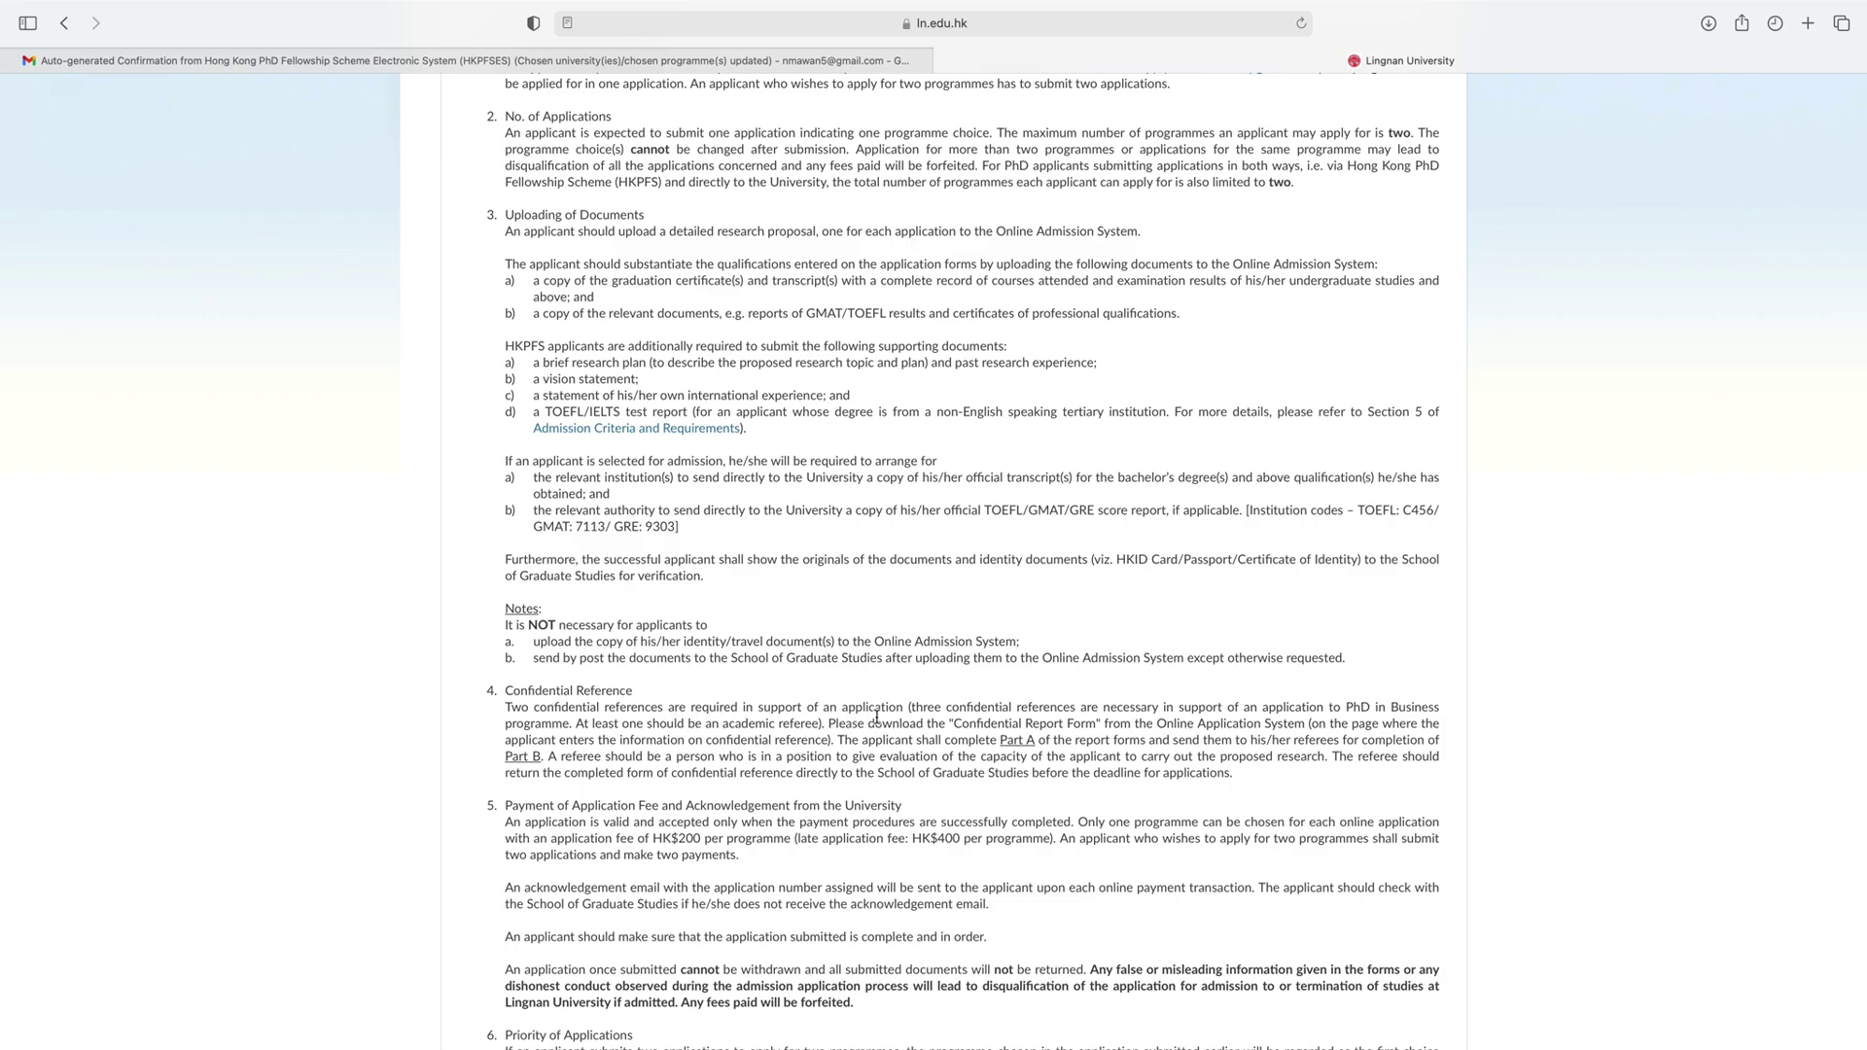
{"action": "scroll", "coordinate": [829, 746], "scroll_direction": "down", "scroll_amount": 3}
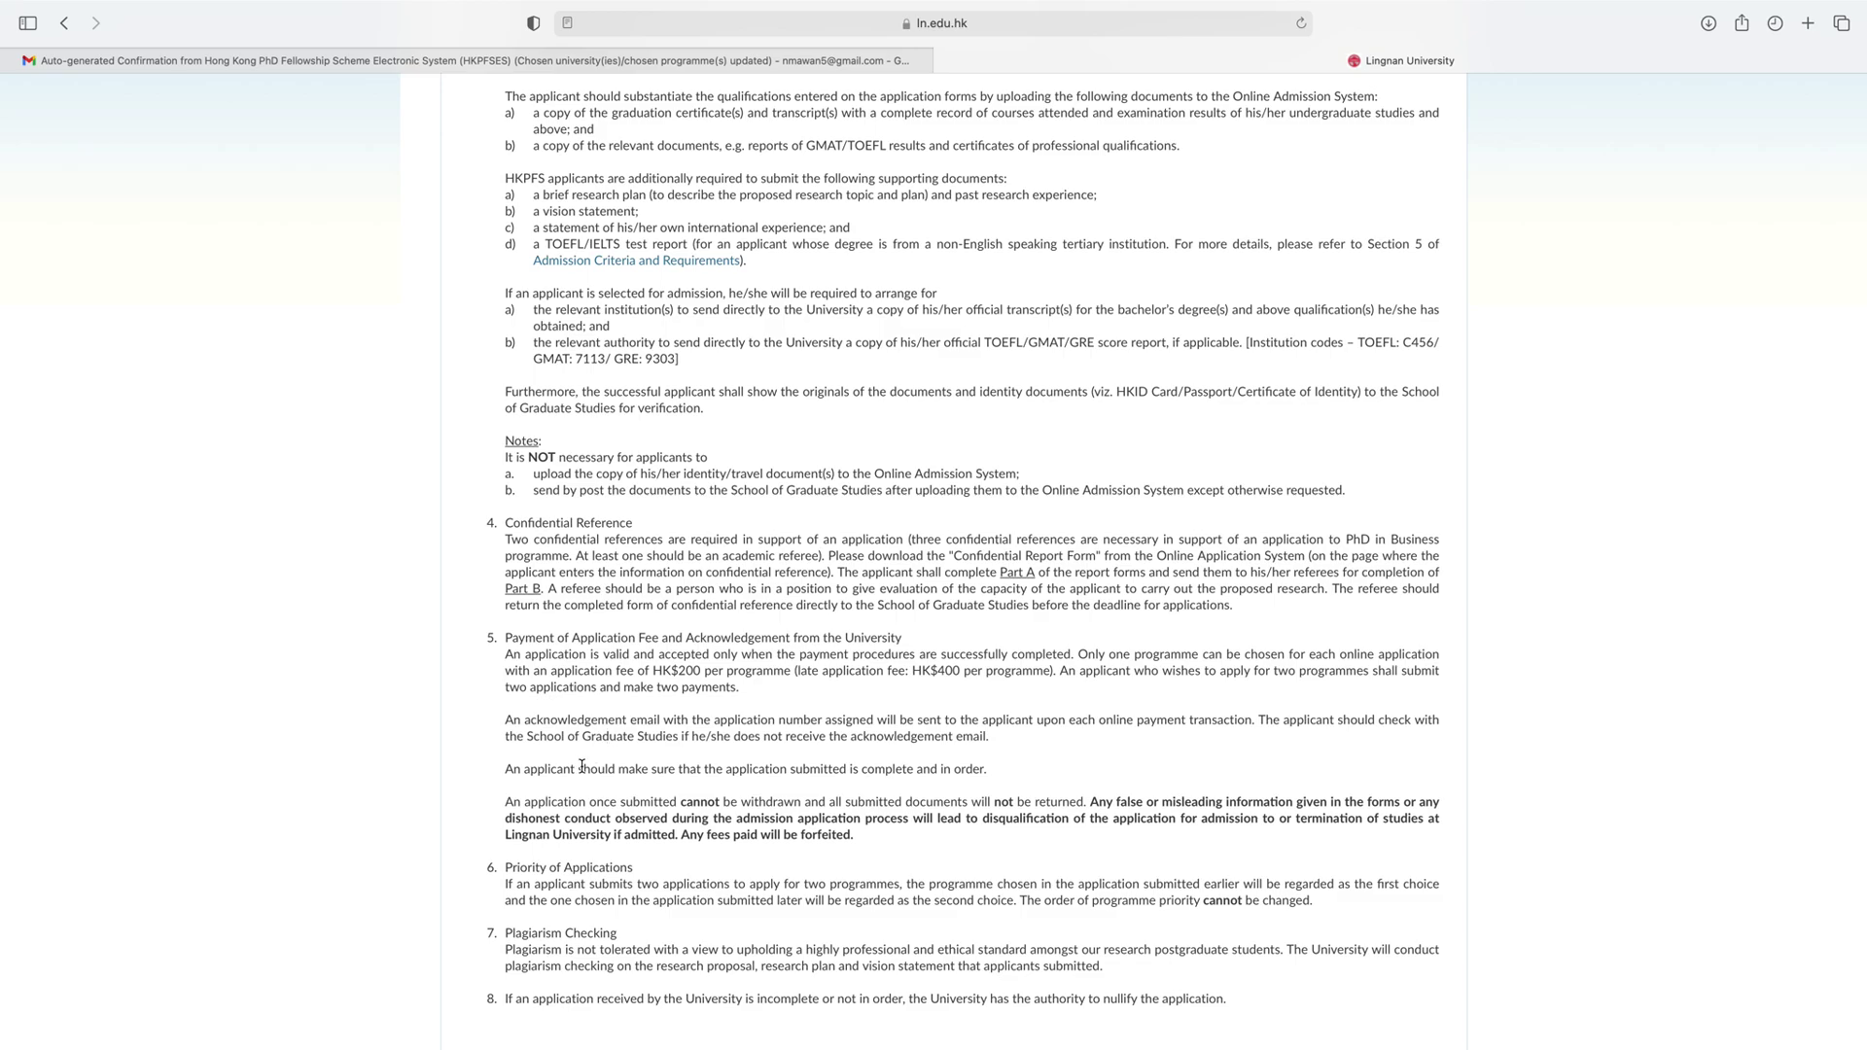
{"action": "scroll", "coordinate": [580, 764], "scroll_direction": "down", "scroll_amount": 5}
{"action": "scroll", "coordinate": [582, 766], "scroll_direction": "down", "scroll_amount": 4}
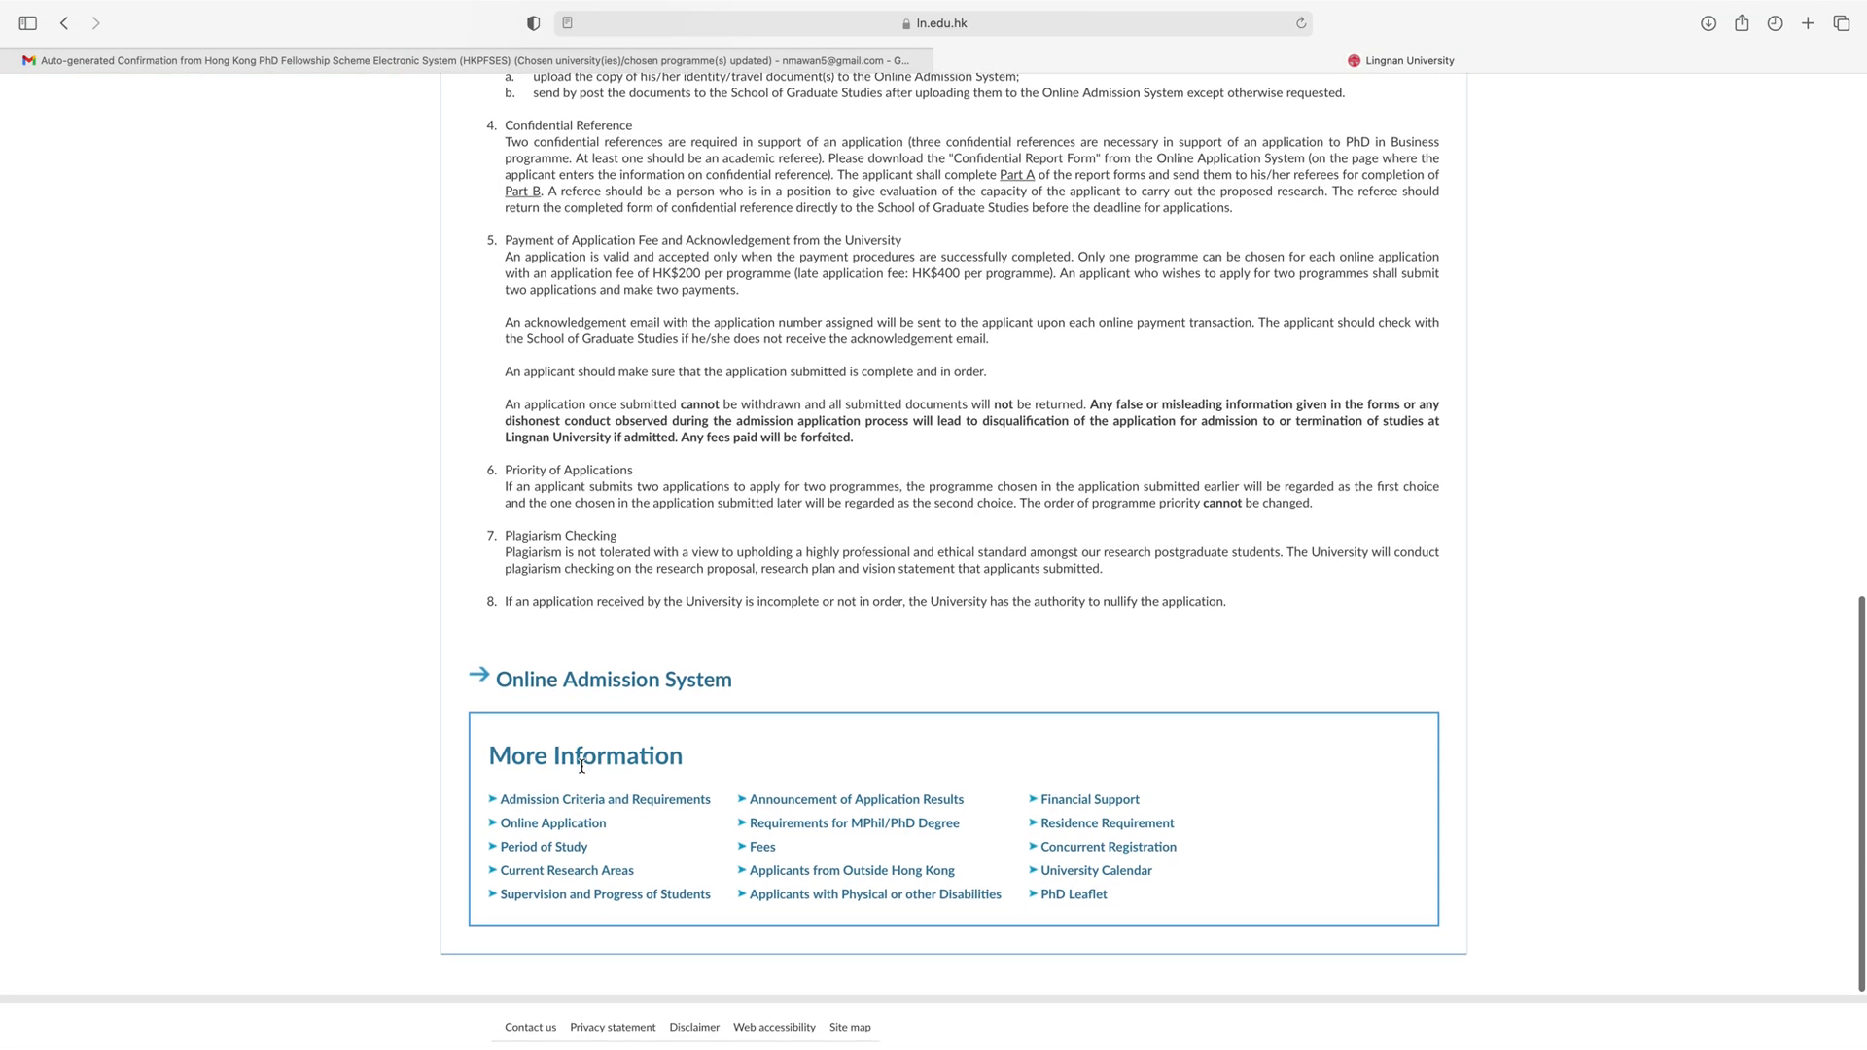
Step: Go to the Online Admission System, review the General Notes to Applicants and proceed to apply online
{"action": "left_click", "coordinate": [579, 687]}
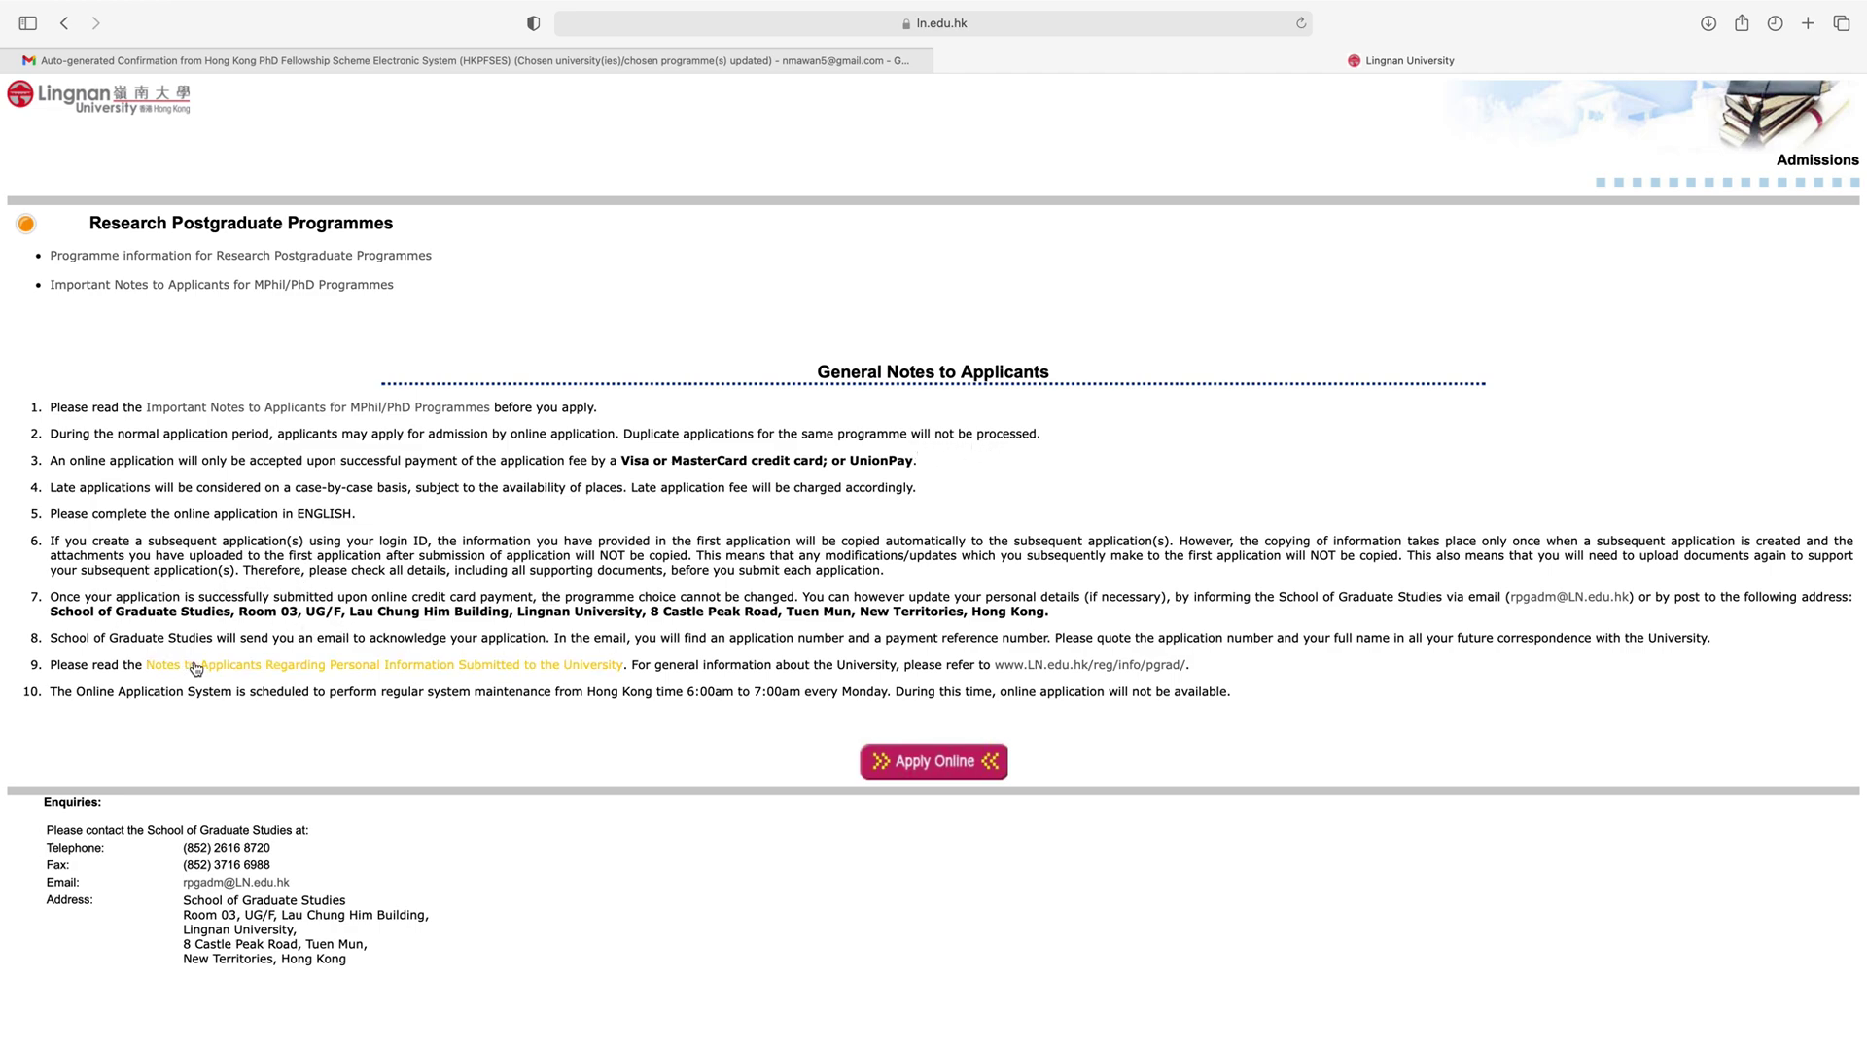
{"action": "scroll", "coordinate": [255, 664], "scroll_direction": "down", "scroll_amount": 1}
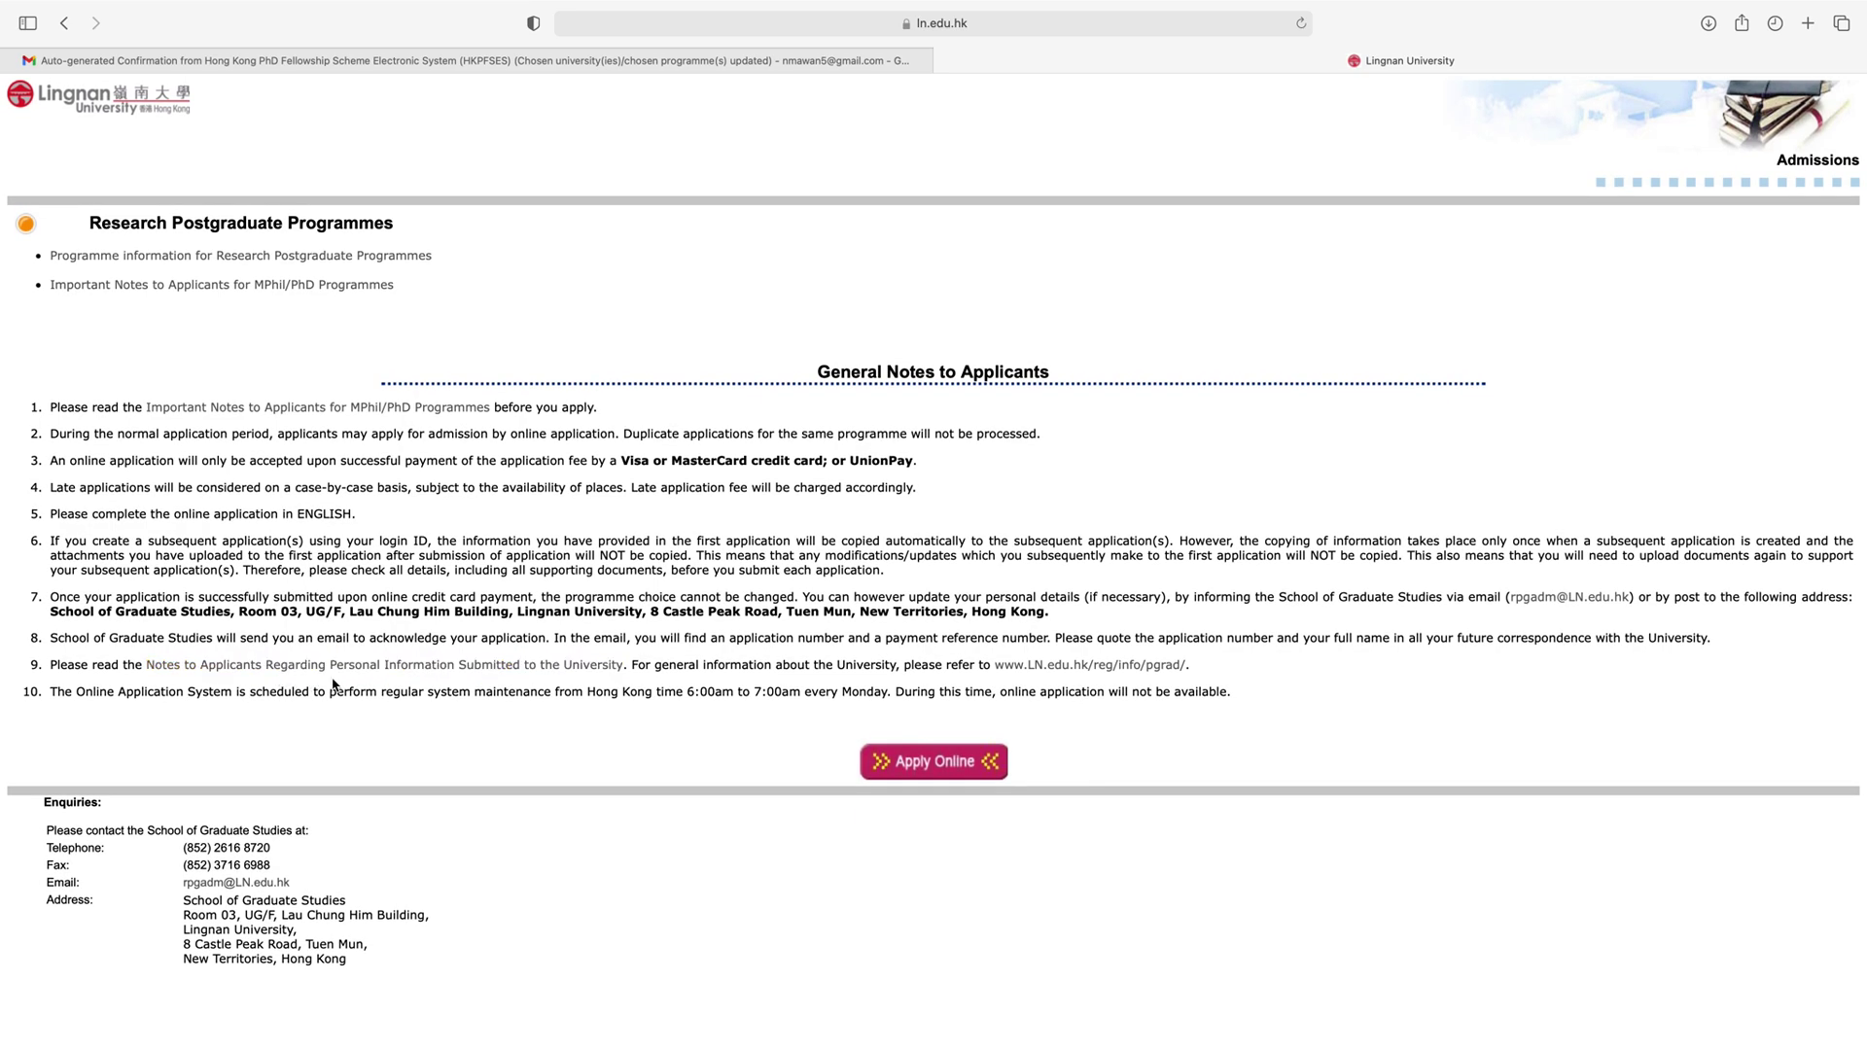
{"action": "left_click", "coordinate": [933, 764]}
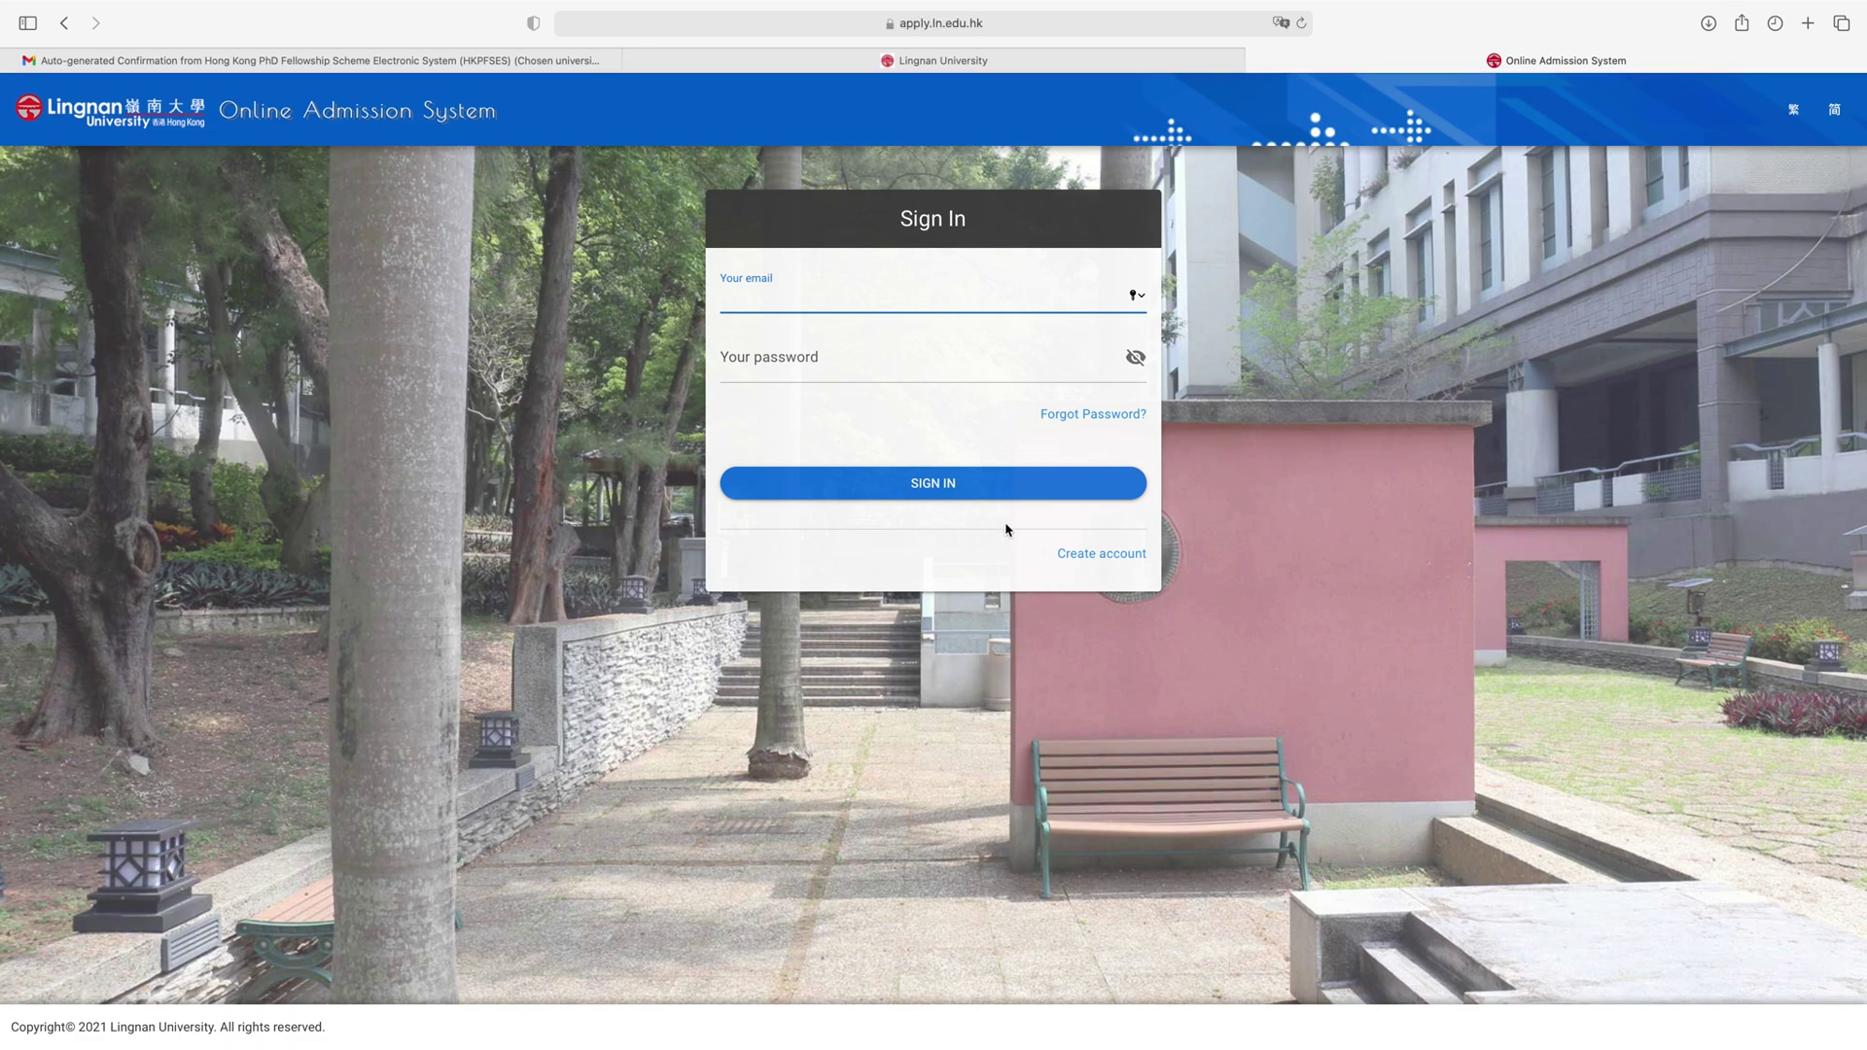
Step: Create an Online Admission System account and activate it through the link in the account activation email
{"action": "left_click", "coordinate": [1079, 554]}
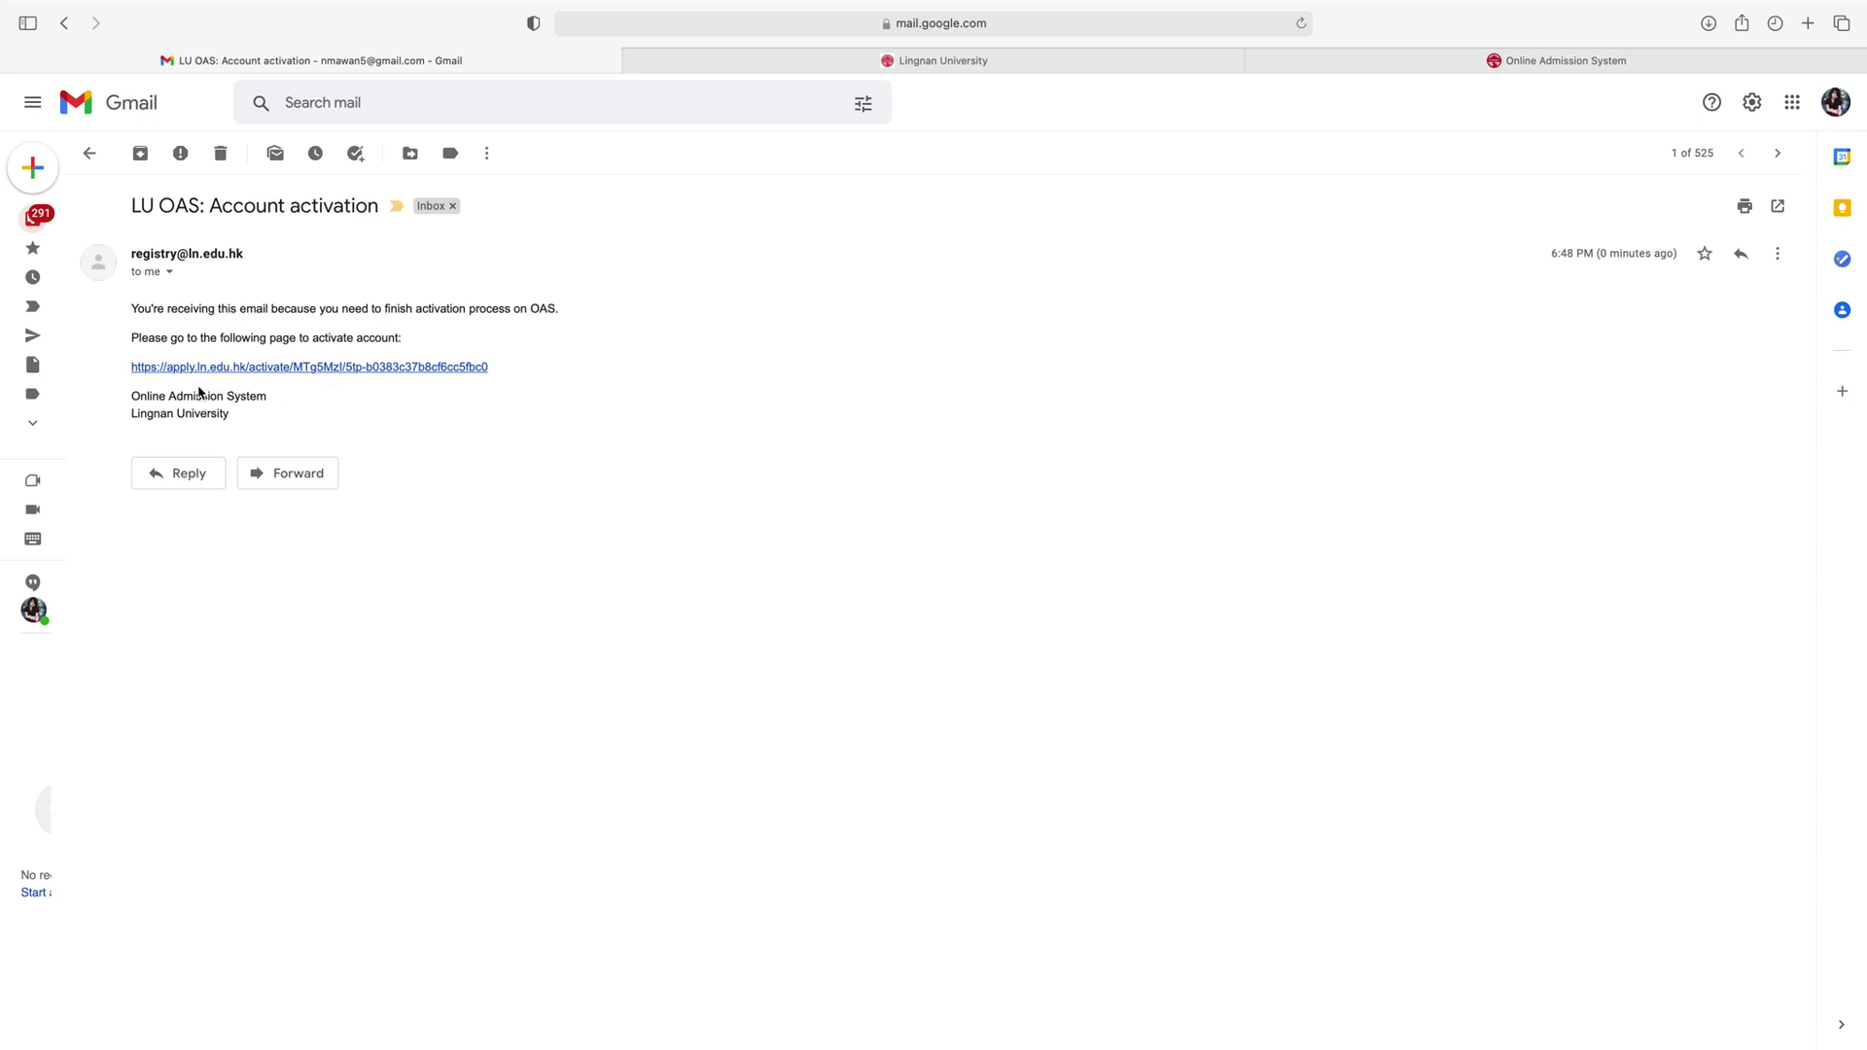
{"action": "left_click", "coordinate": [191, 368]}
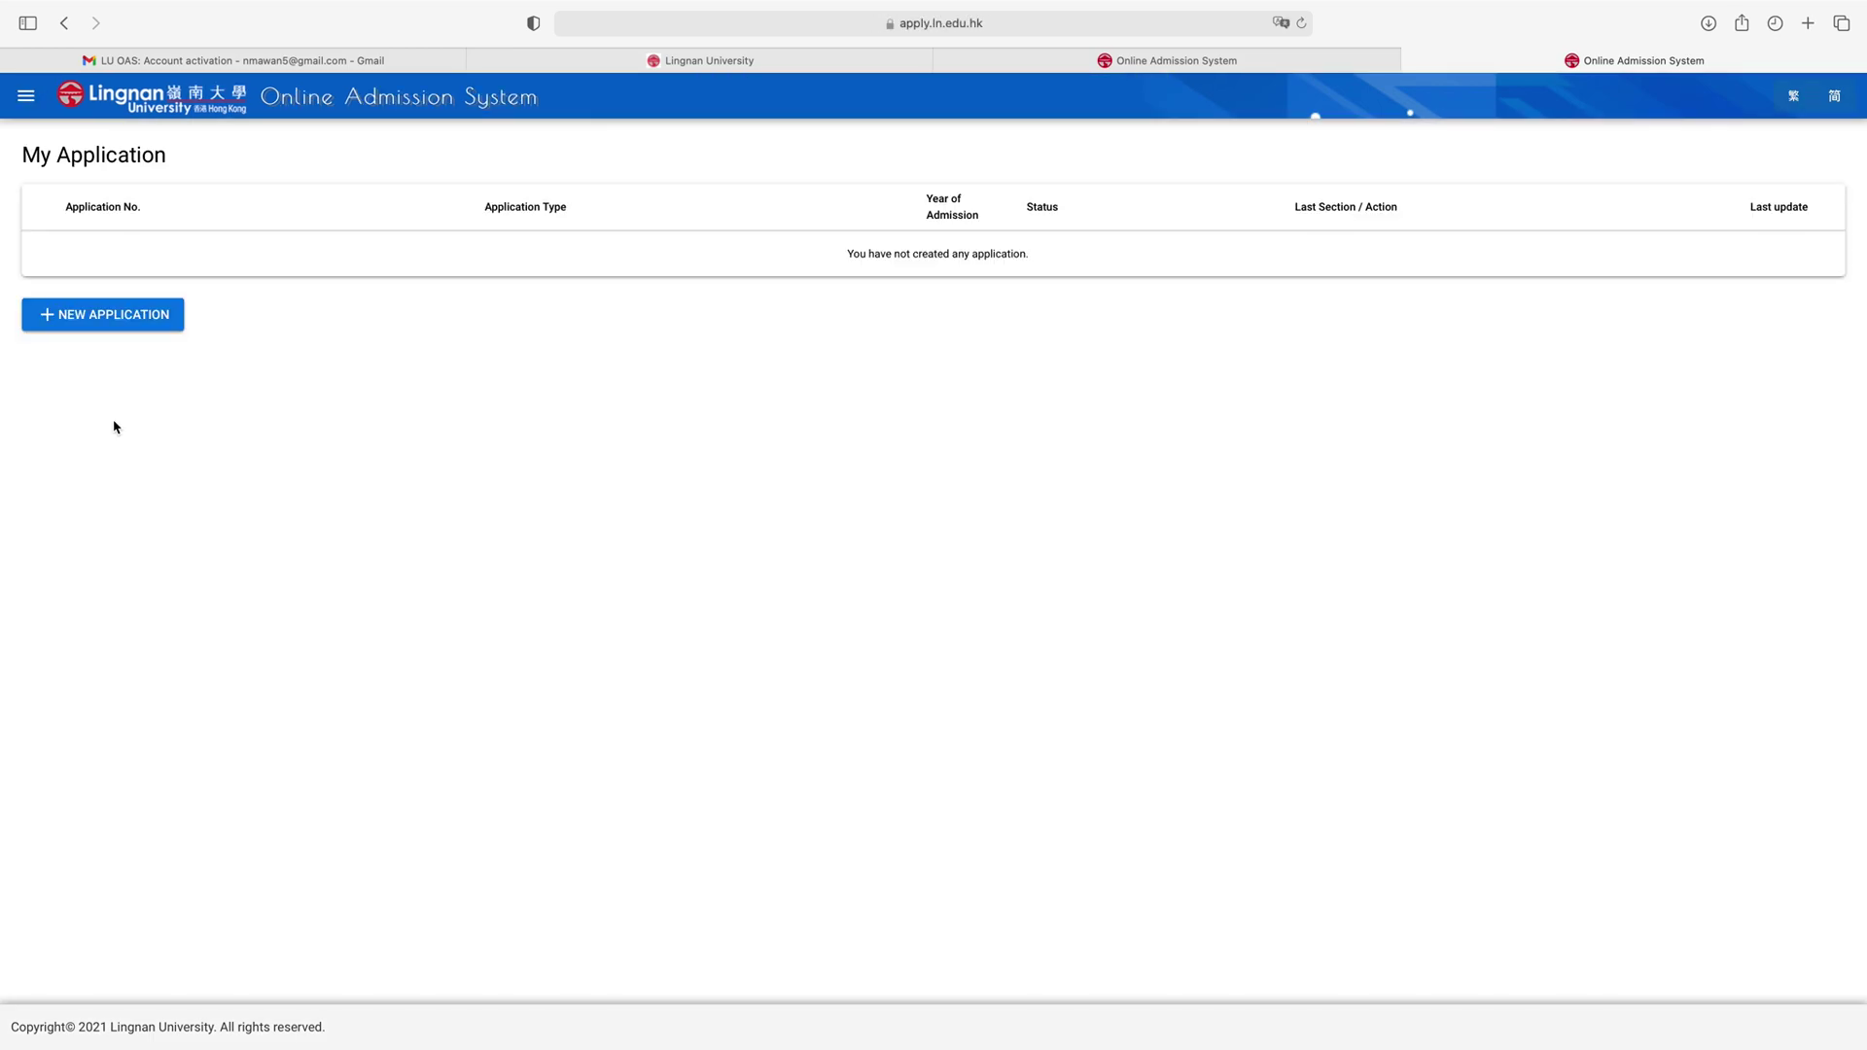
Step: Start a new Research Postgraduate Programmes application for the HK PhD Fellowship Scheme (2022-23), confirming the Personal Information Collection Statement
{"action": "left_click", "coordinate": [82, 325]}
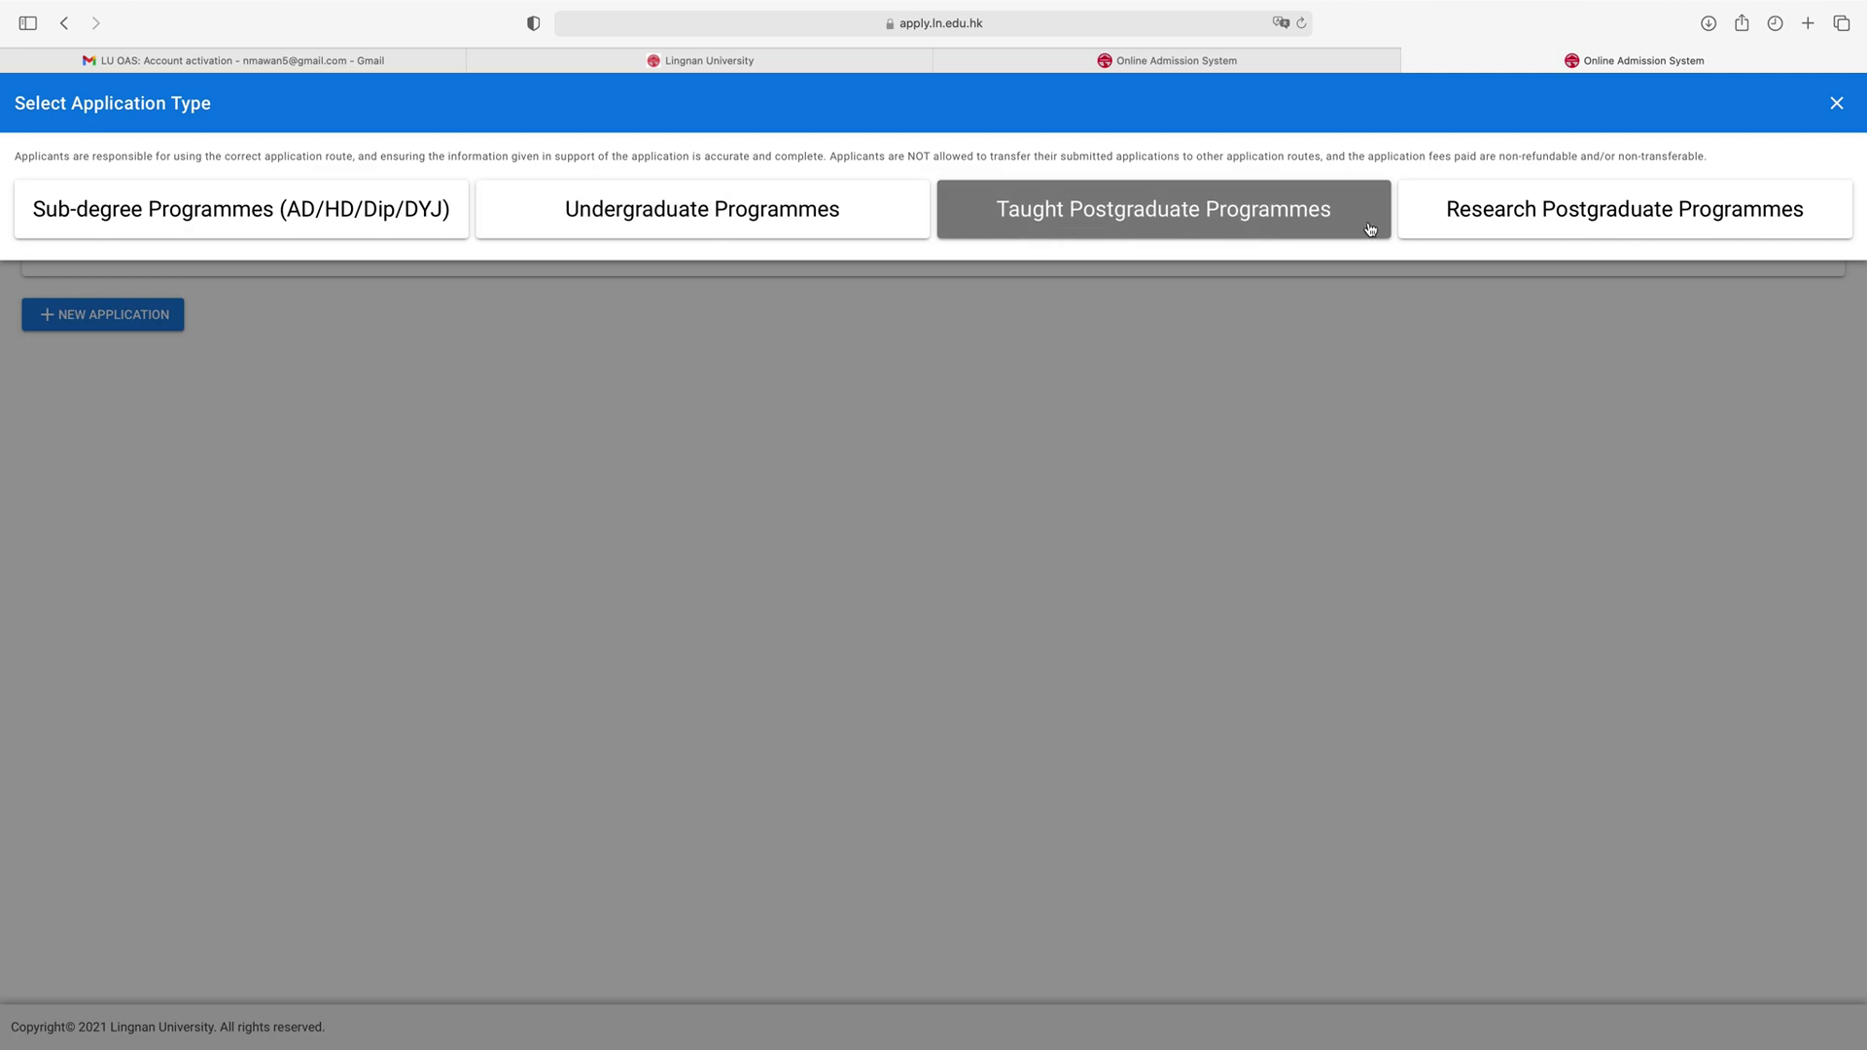
{"action": "left_click", "coordinate": [1615, 227]}
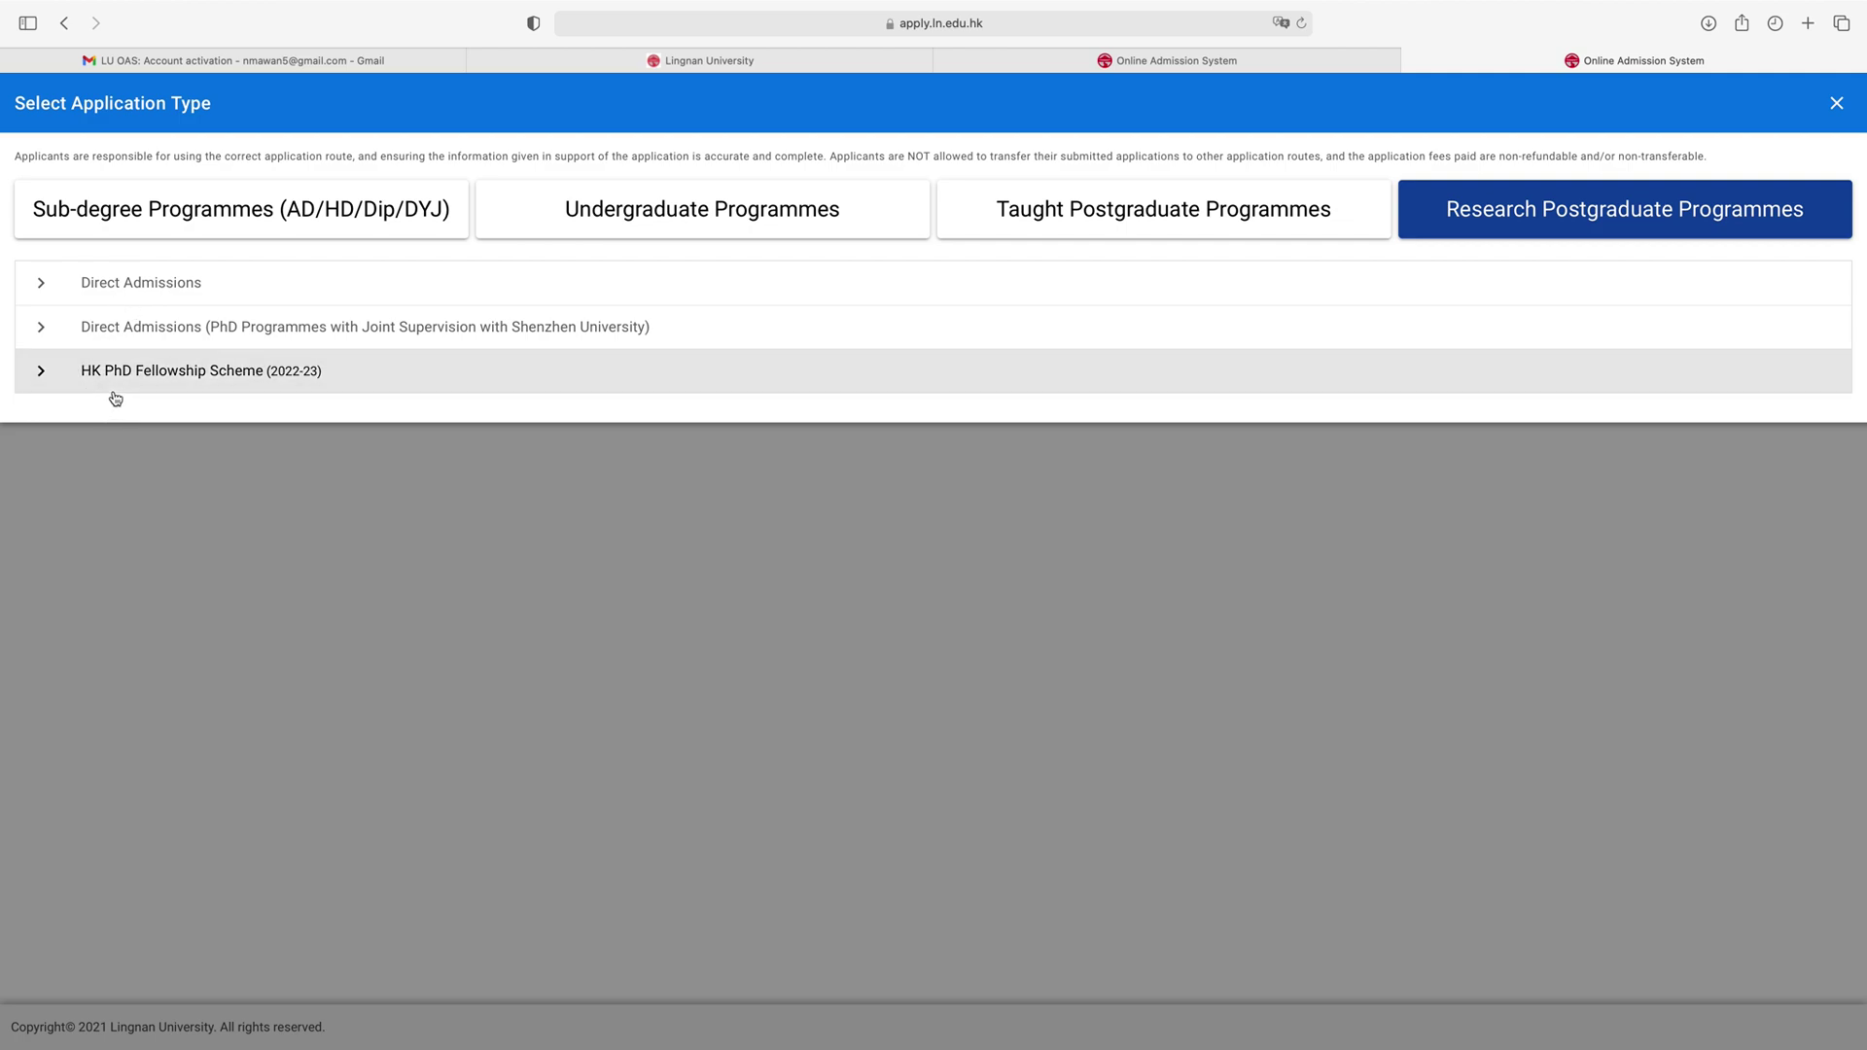
{"action": "left_click", "coordinate": [218, 383]}
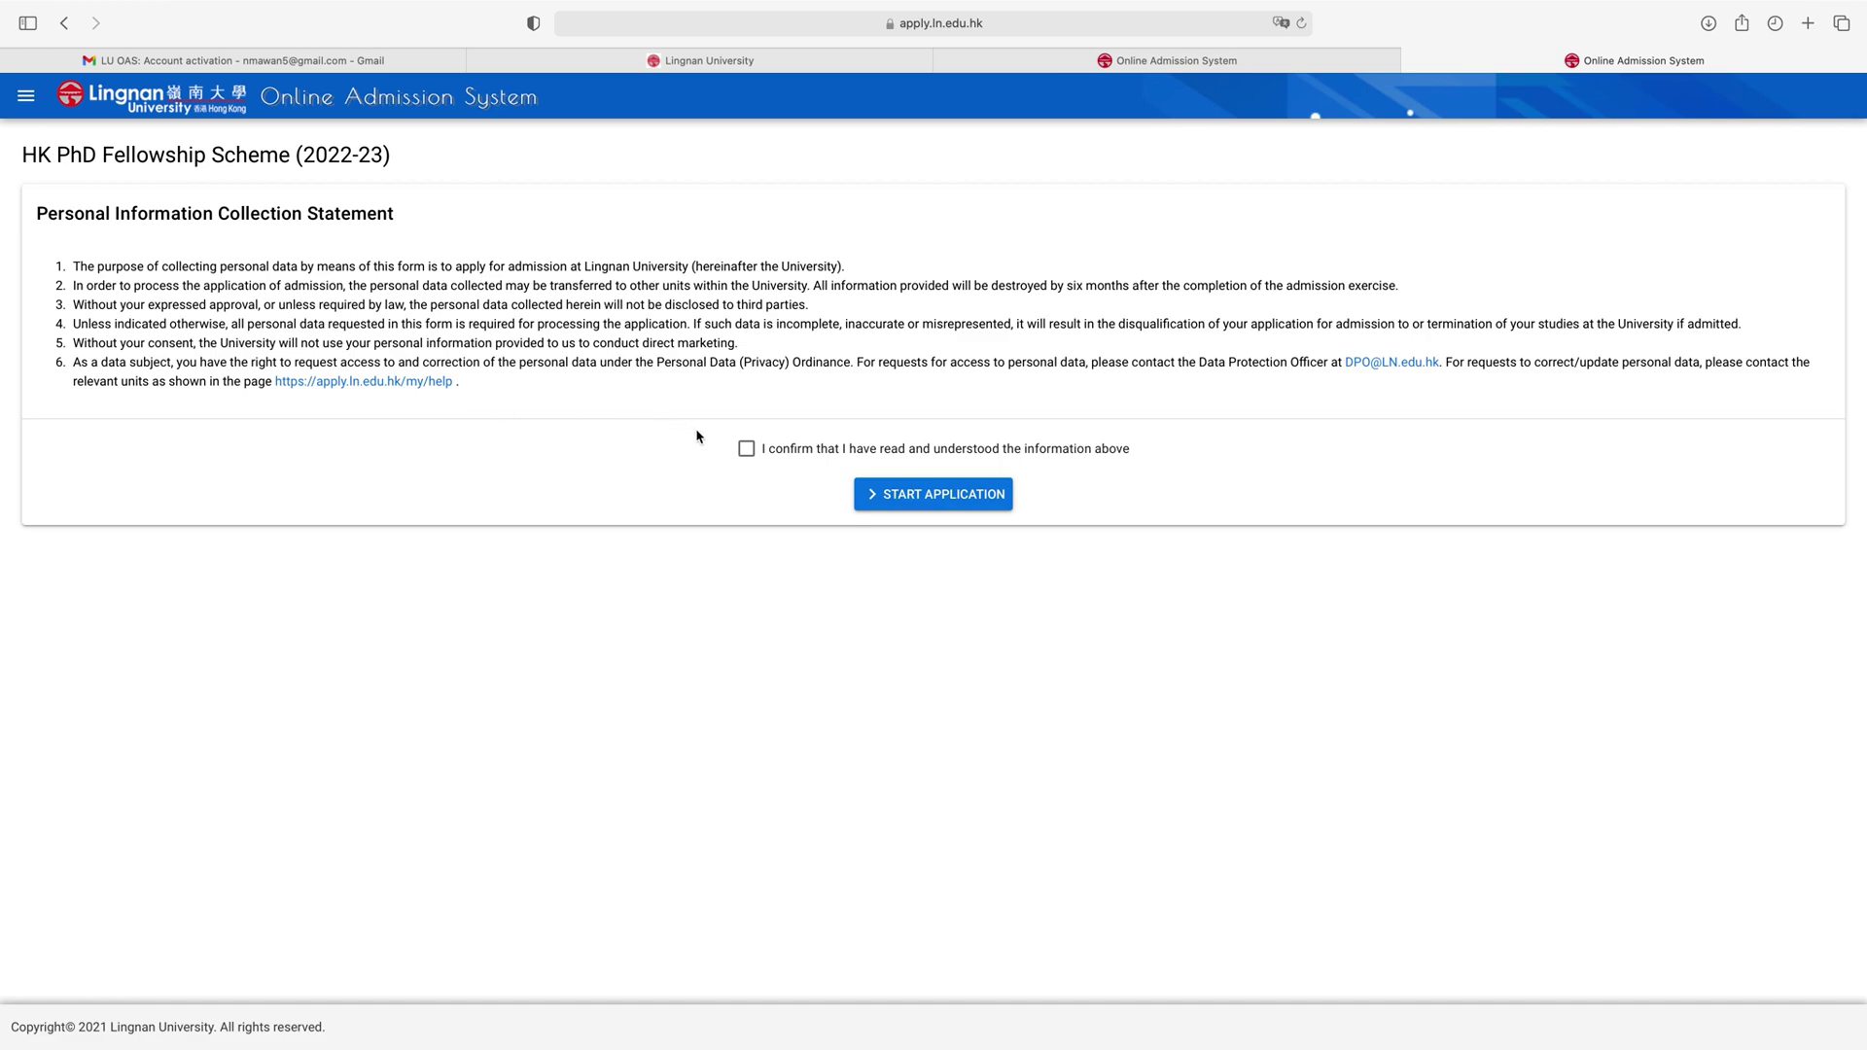
{"action": "left_click", "coordinate": [745, 450]}
{"action": "left_click", "coordinate": [964, 502]}
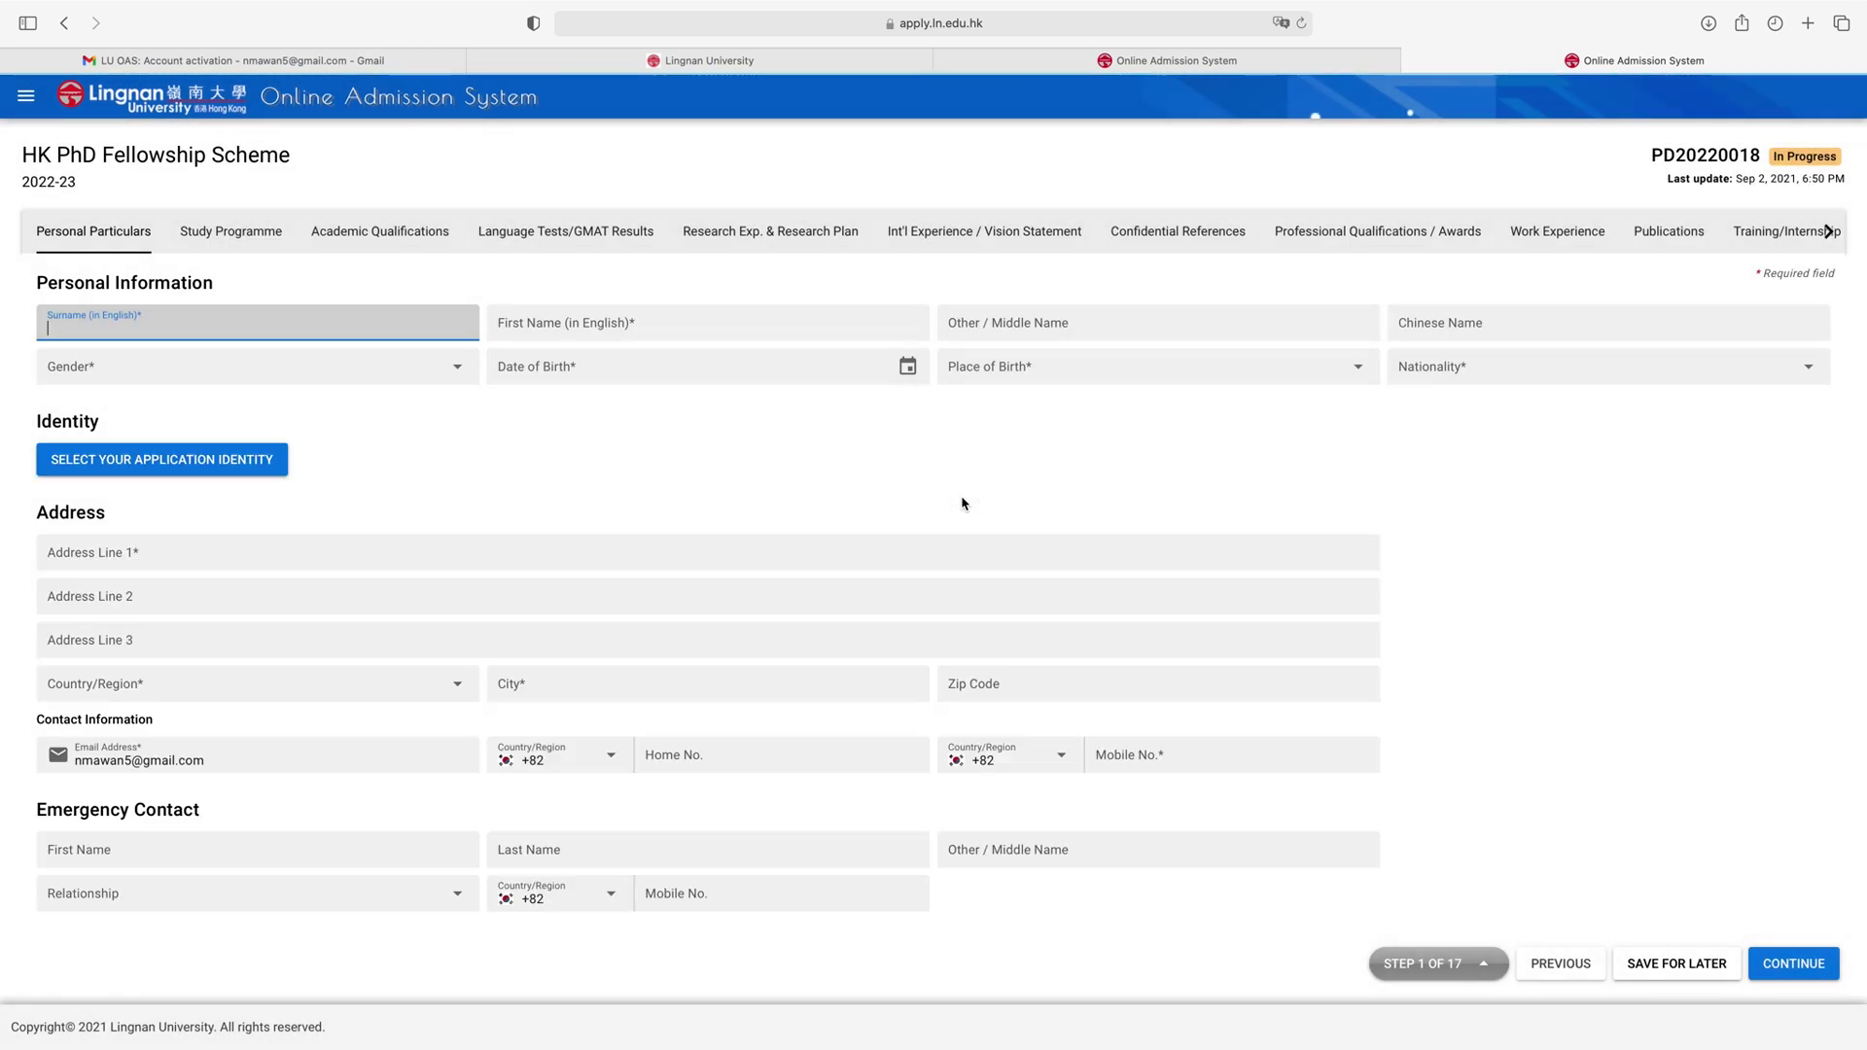
Step: Set the application identity in Personal Particulars to non-local applicant with Indian nationality
{"action": "scroll", "coordinate": [476, 480], "scroll_direction": "down", "scroll_amount": 1}
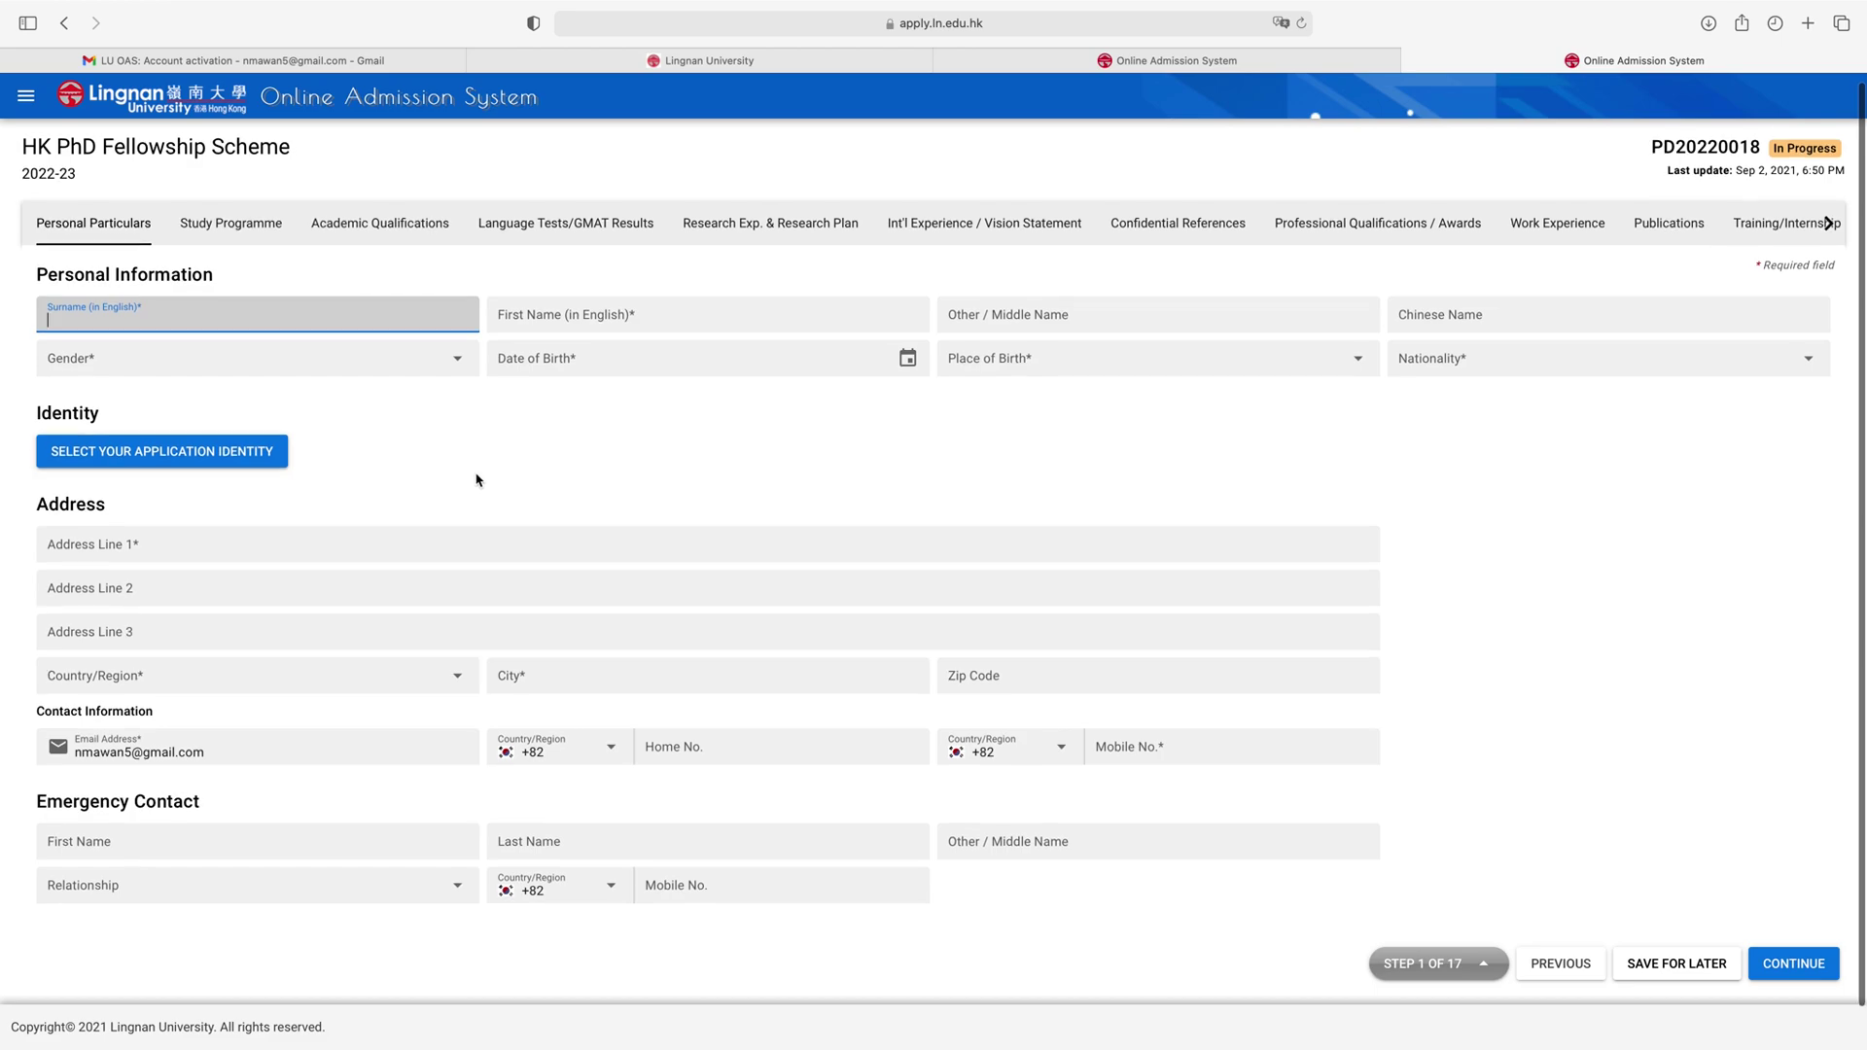
{"action": "scroll", "coordinate": [438, 464], "scroll_direction": "down", "scroll_amount": 2}
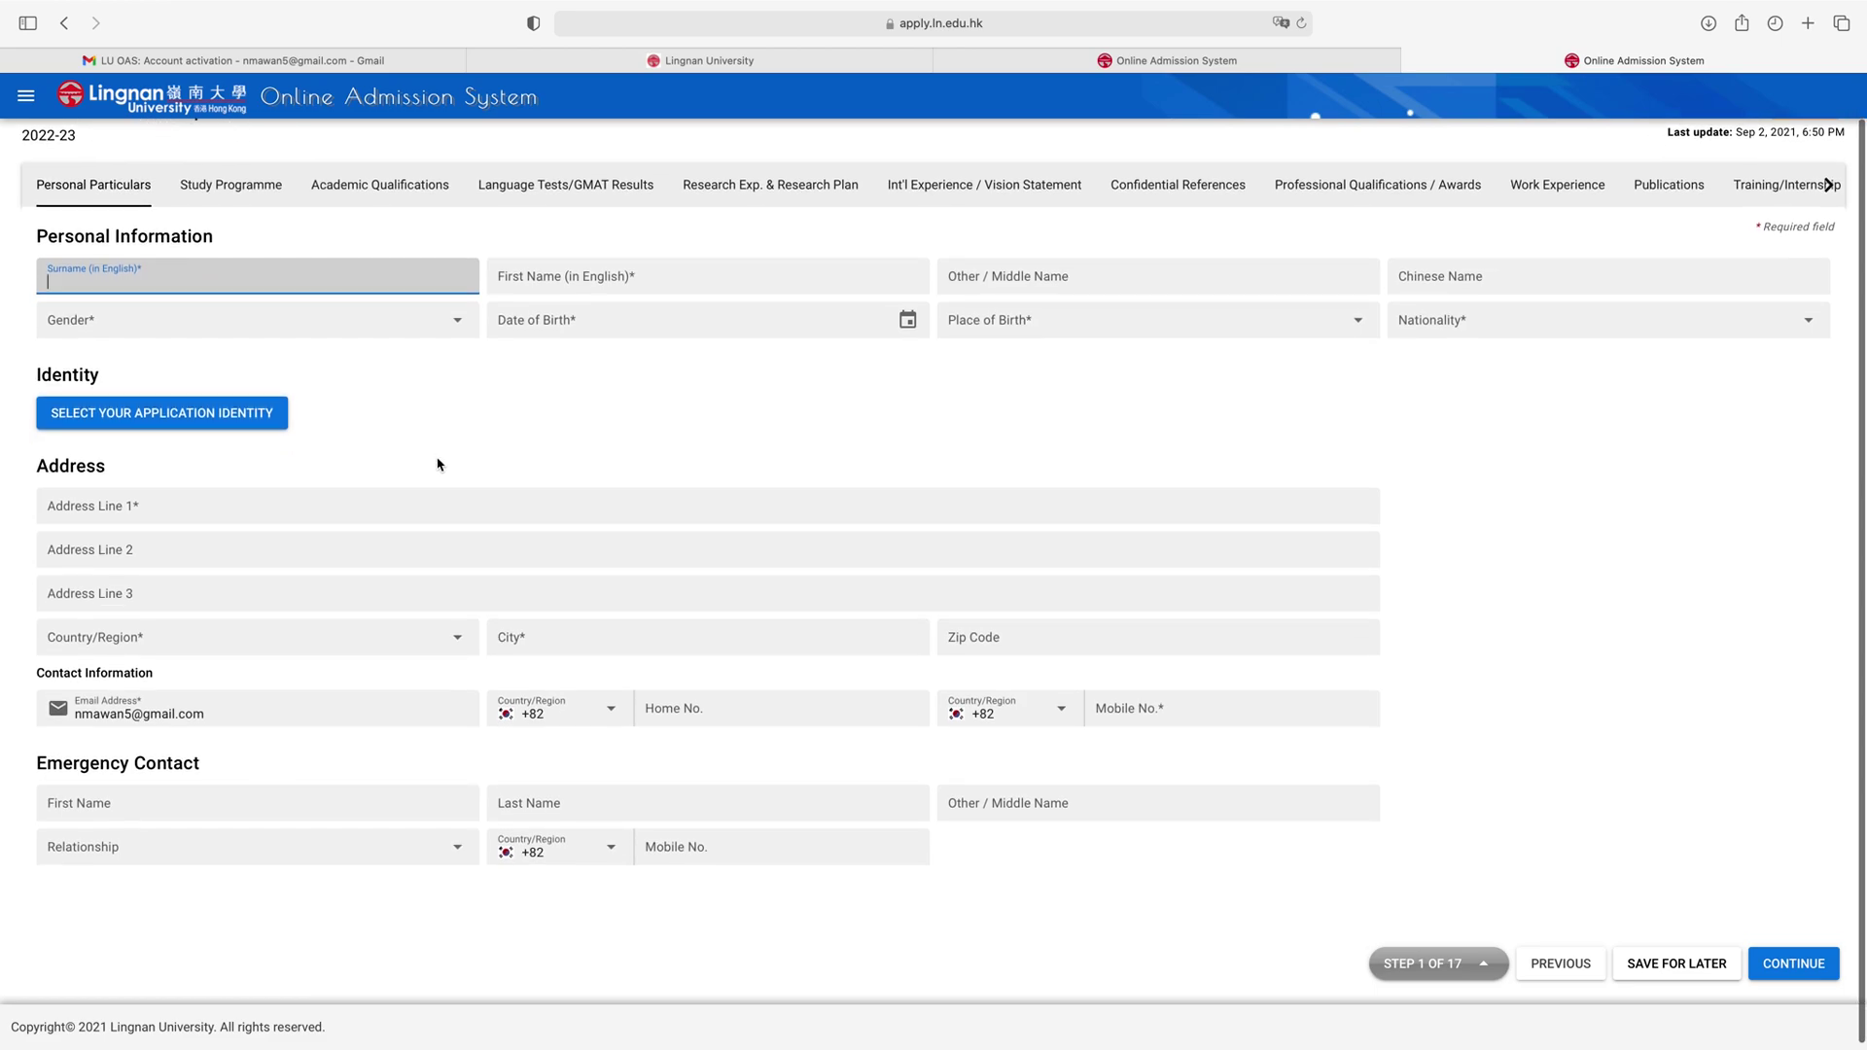
{"action": "scroll", "coordinate": [437, 464], "scroll_direction": "up", "scroll_amount": 3}
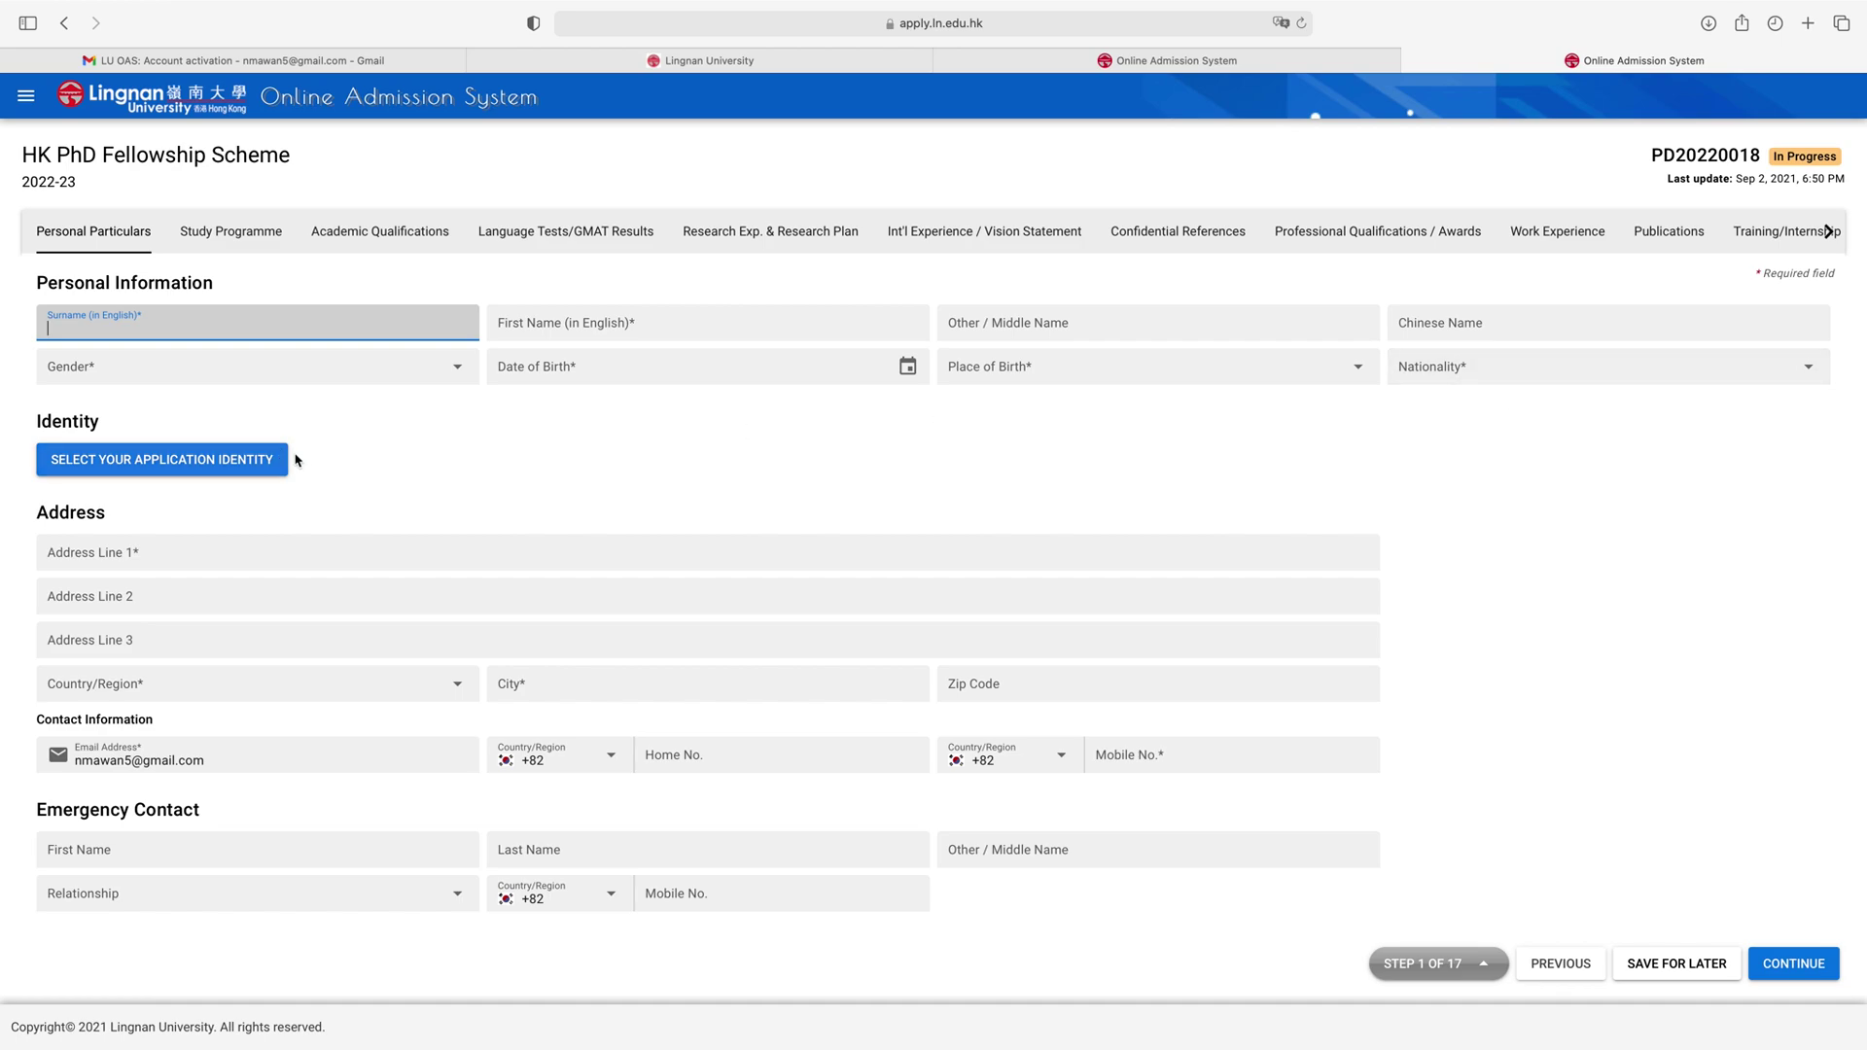
{"action": "scroll", "coordinate": [99, 456], "scroll_direction": "down", "scroll_amount": 1}
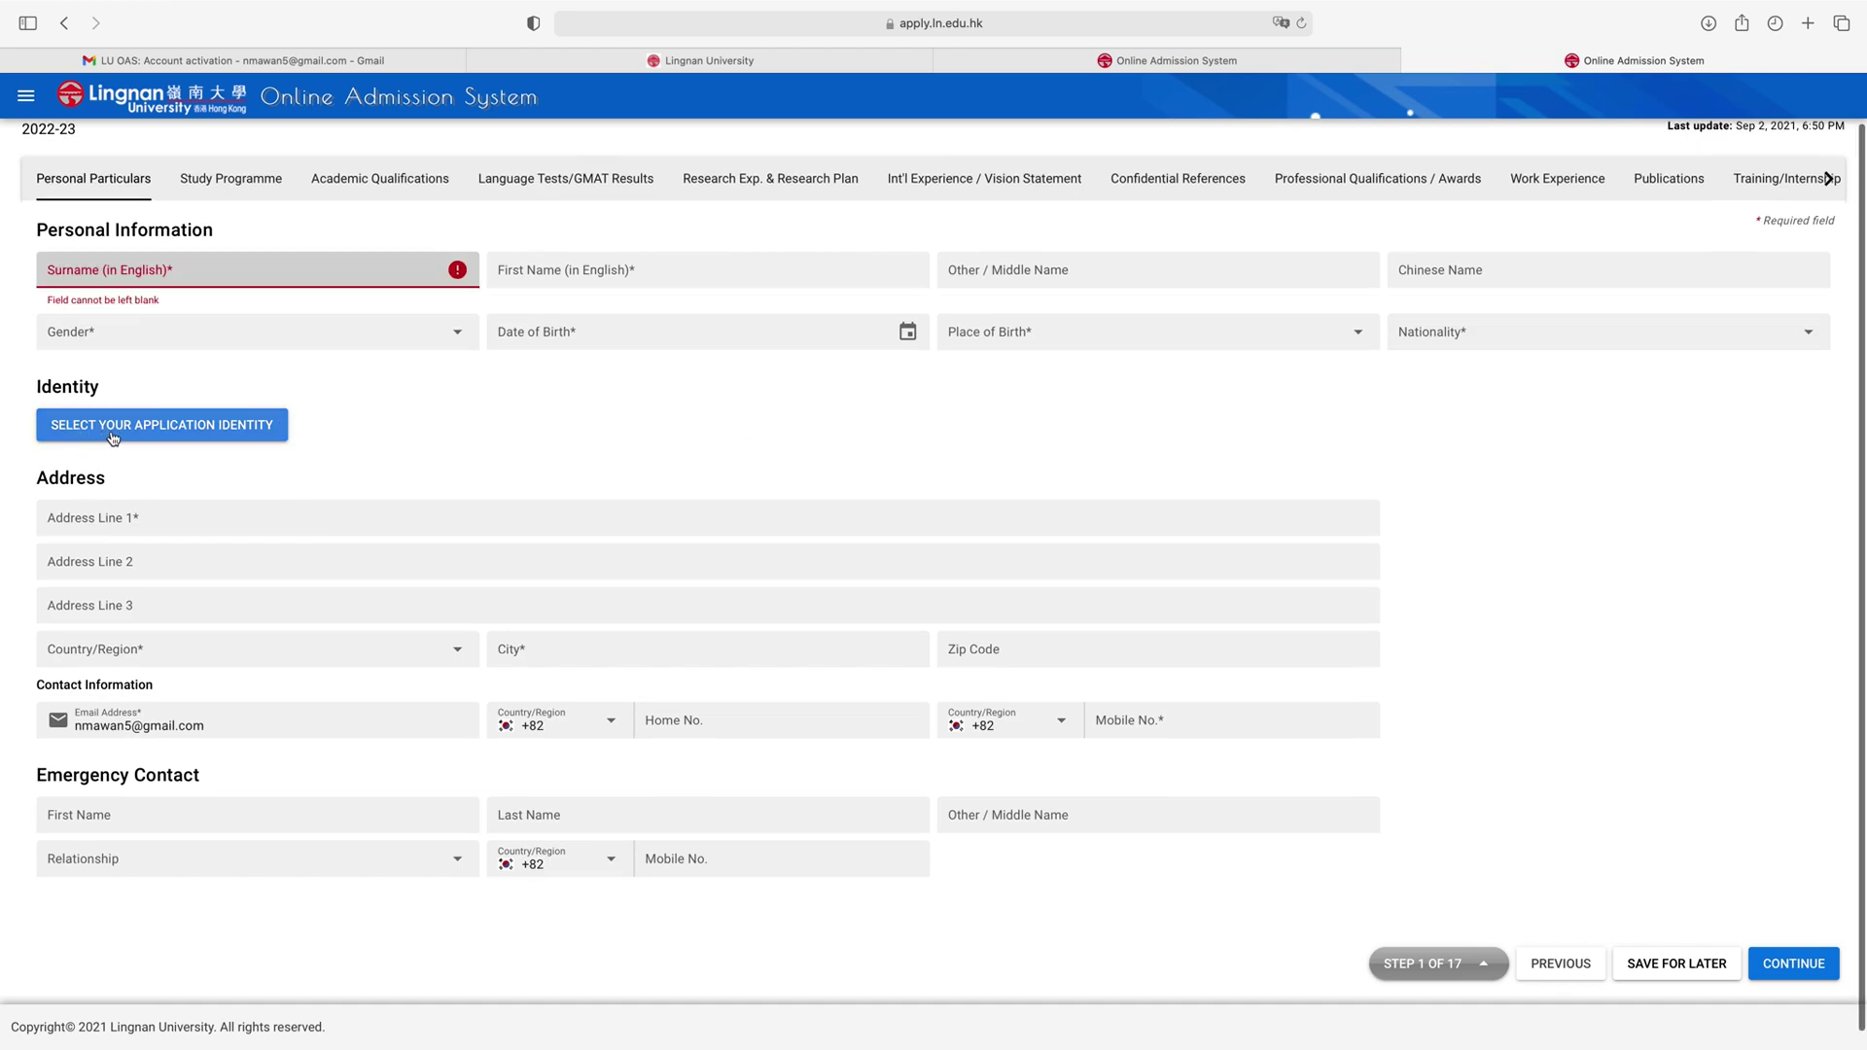
{"action": "left_click", "coordinate": [183, 435]}
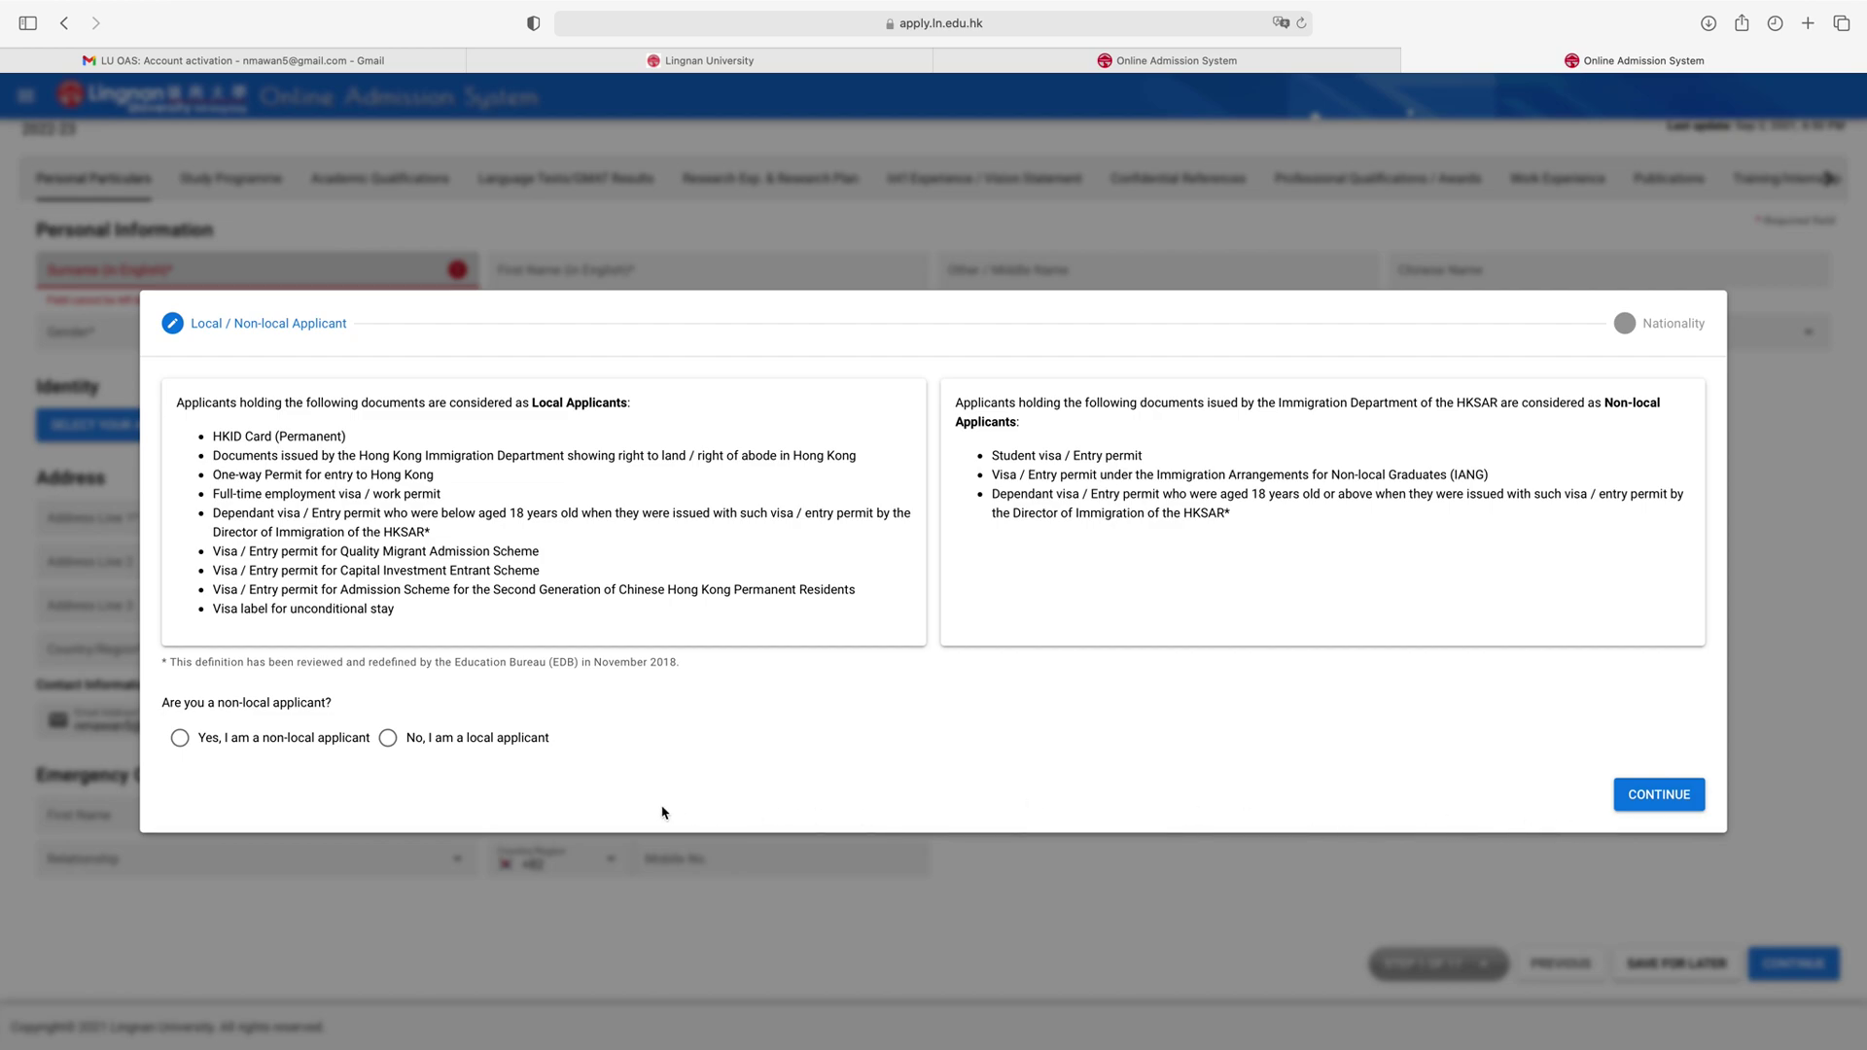
{"action": "left_click", "coordinate": [180, 738]}
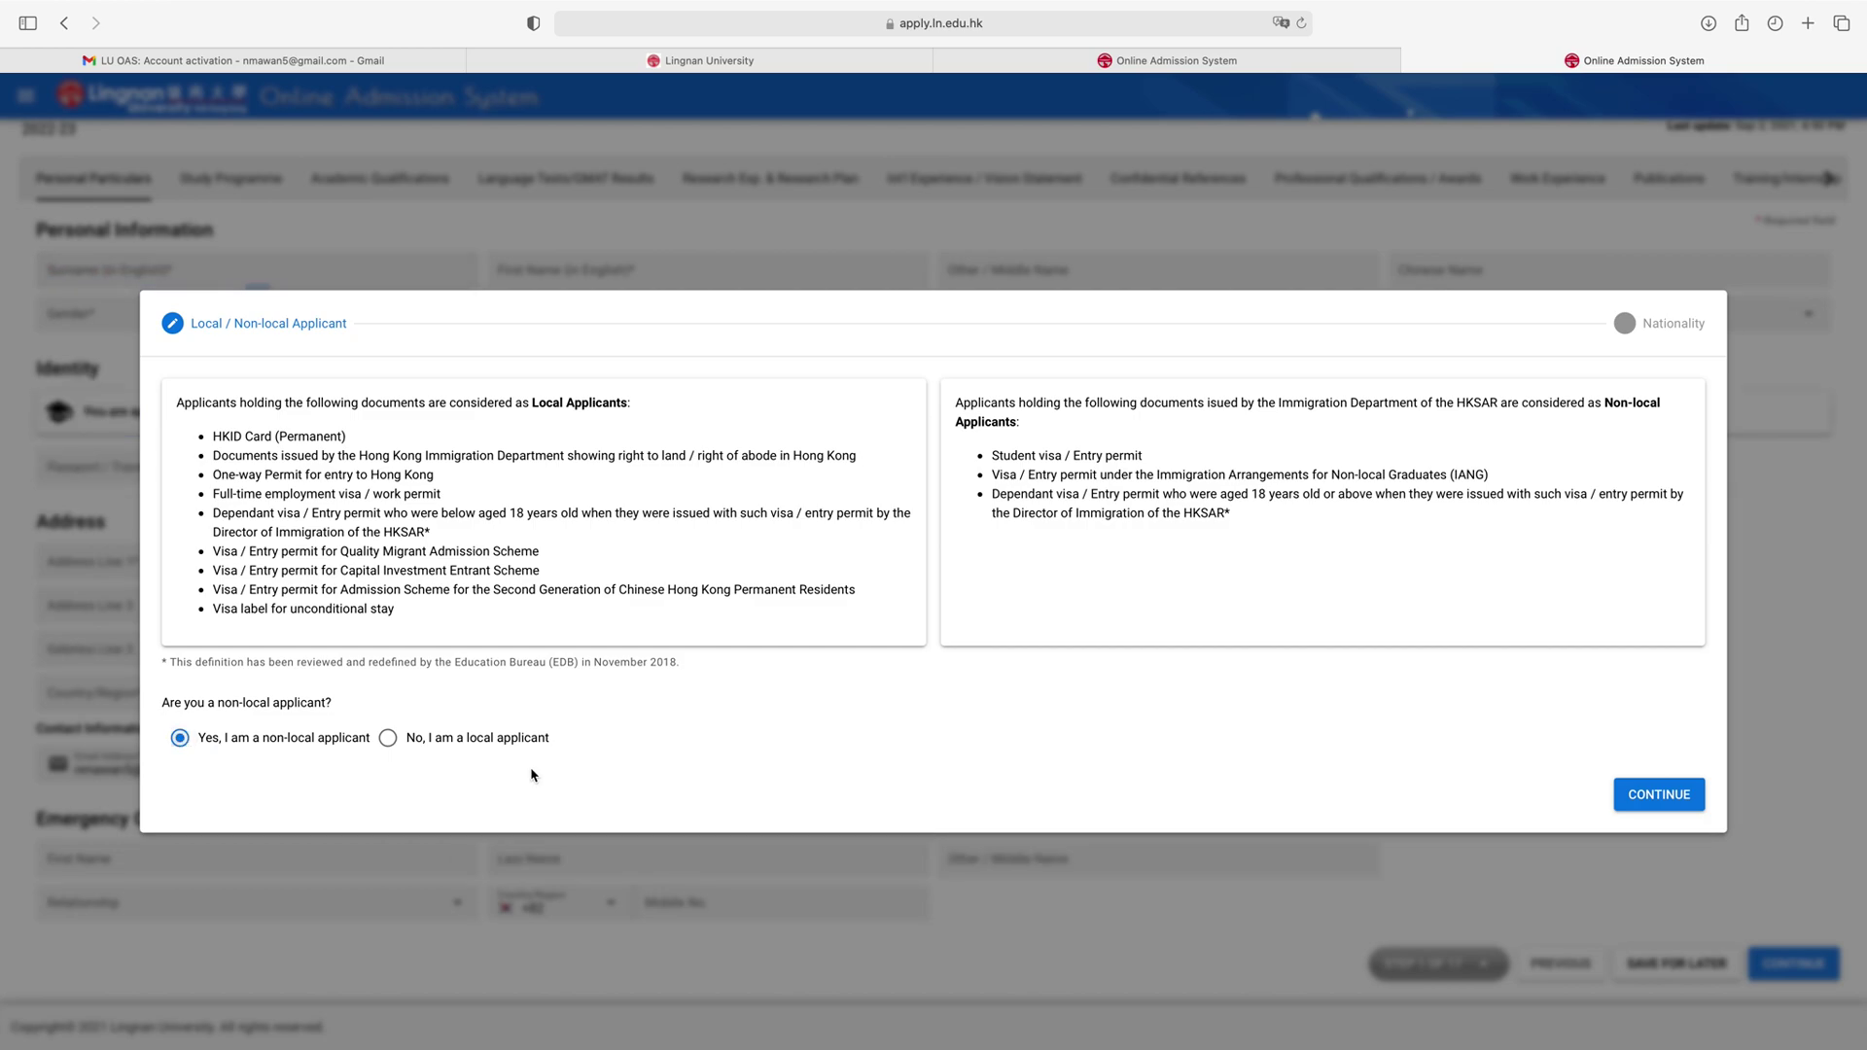
{"action": "left_click", "coordinate": [1674, 797]}
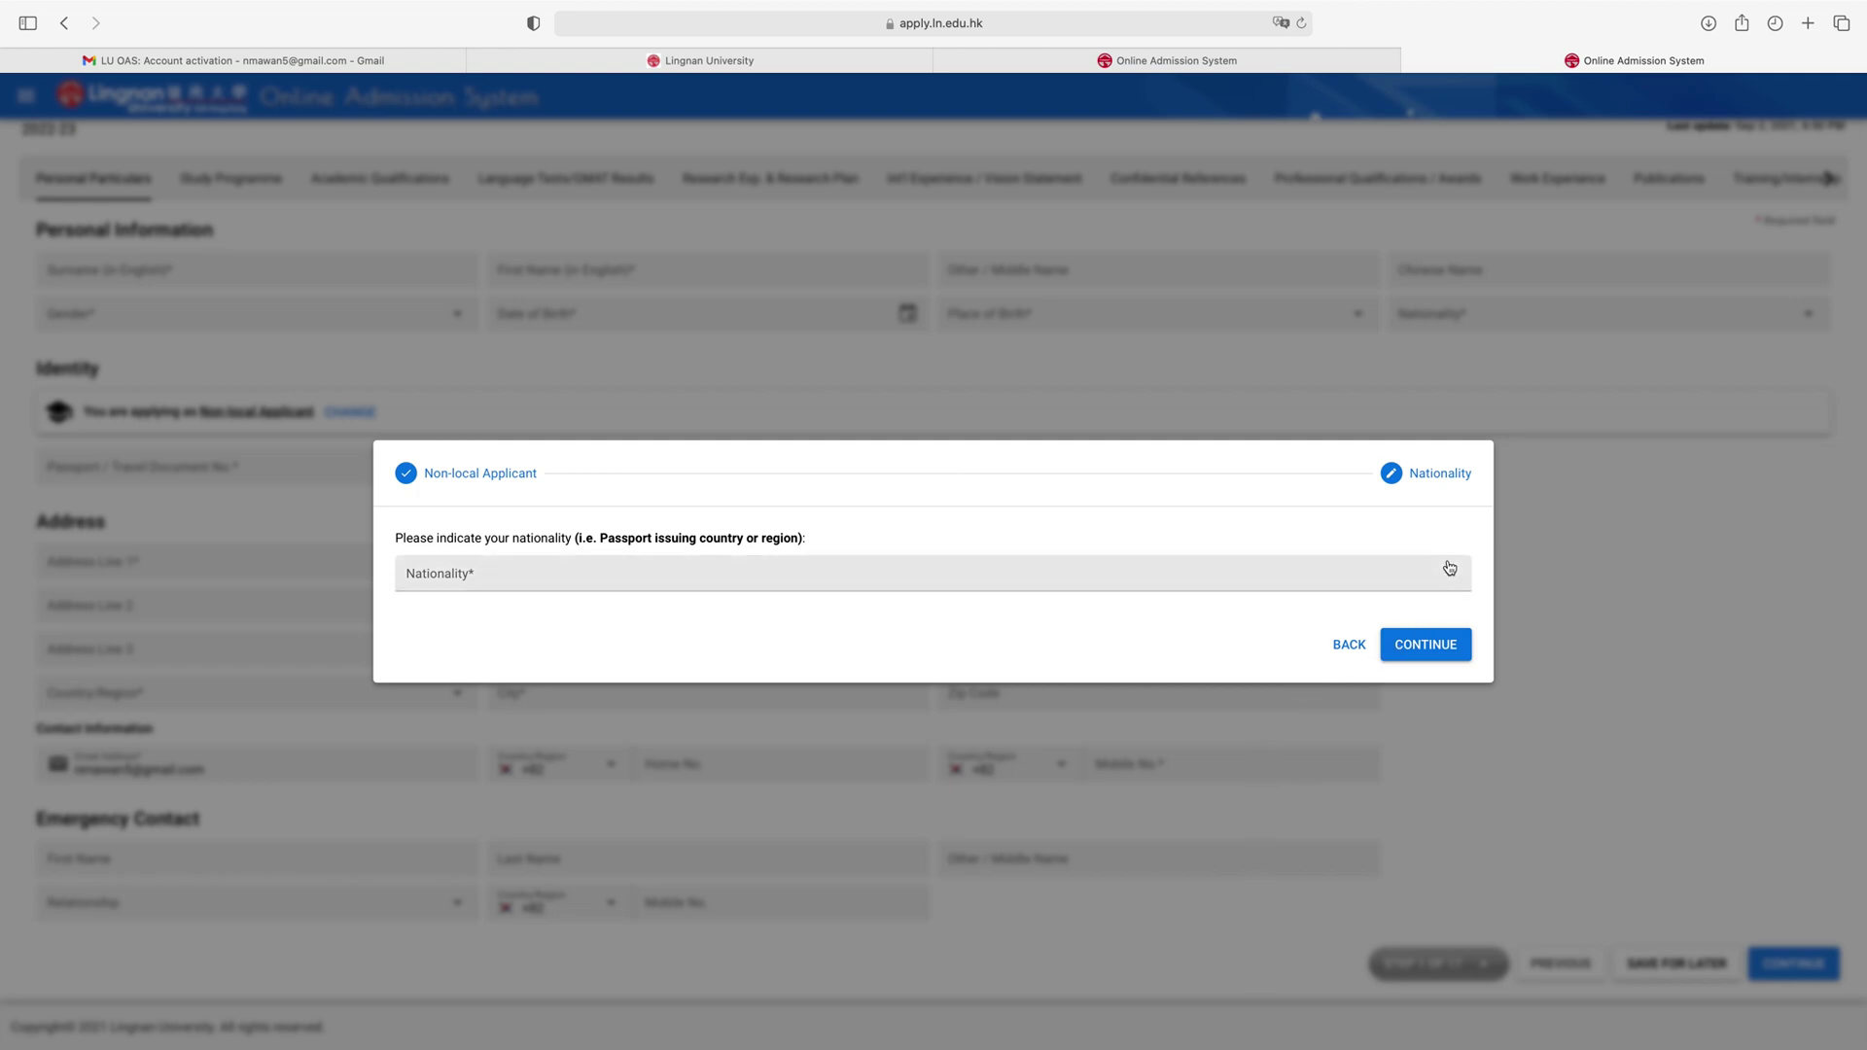
{"action": "left_click", "coordinate": [1427, 647]}
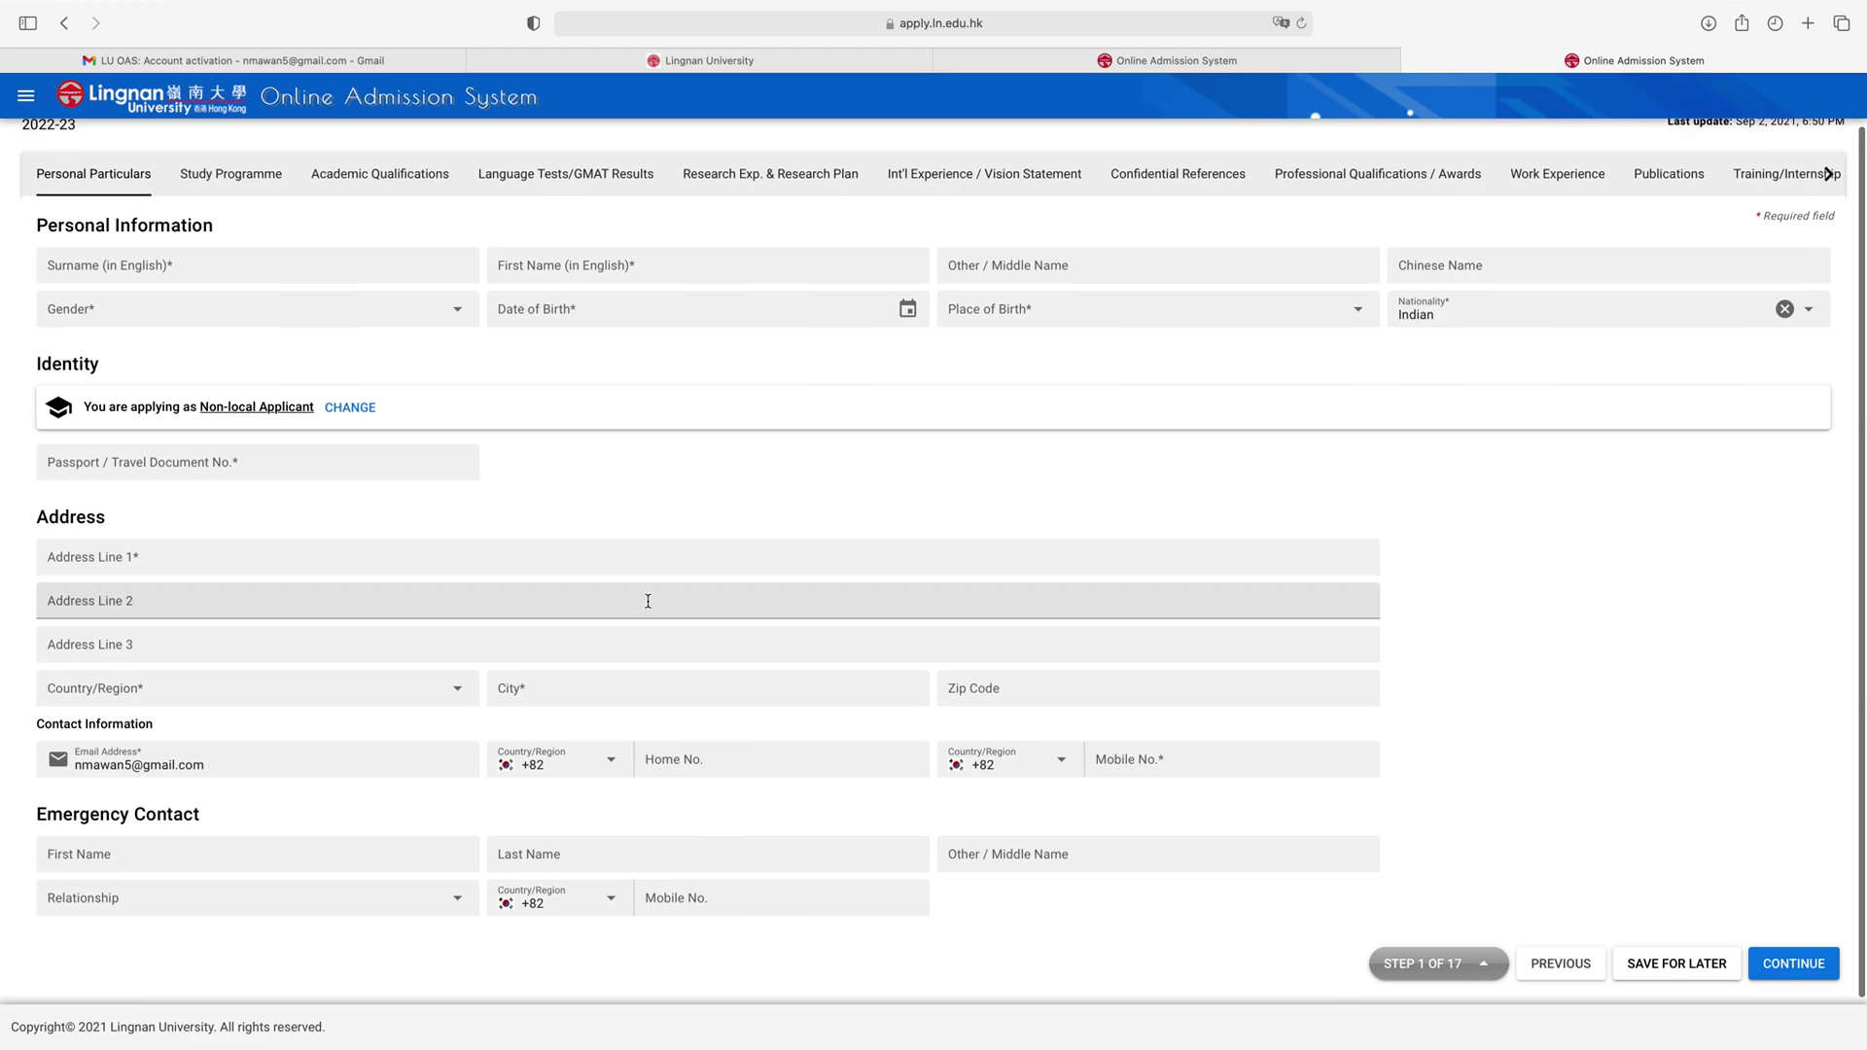
Step: Examine the passport, address, contact information and emergency contact fields required in Personal Particulars
{"action": "scroll", "coordinate": [353, 534], "scroll_direction": "down", "scroll_amount": 1}
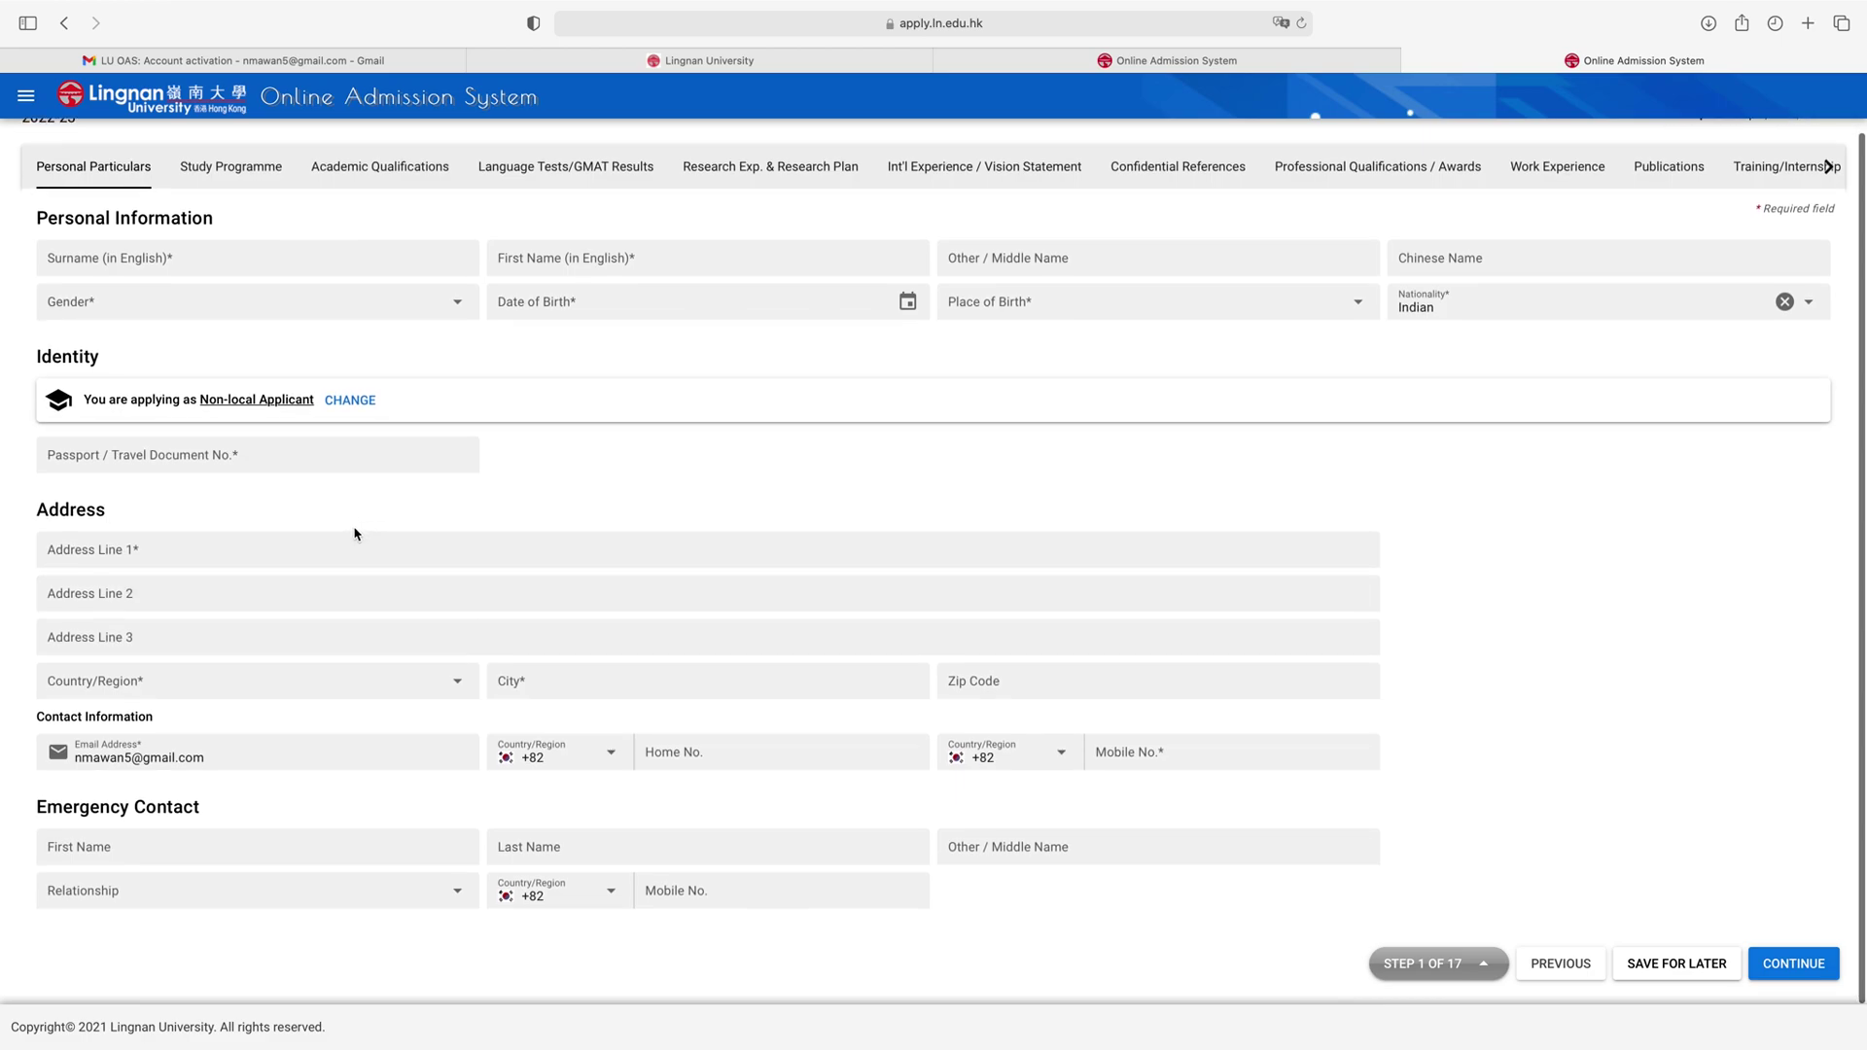
{"action": "scroll", "coordinate": [321, 525], "scroll_direction": "down", "scroll_amount": 1}
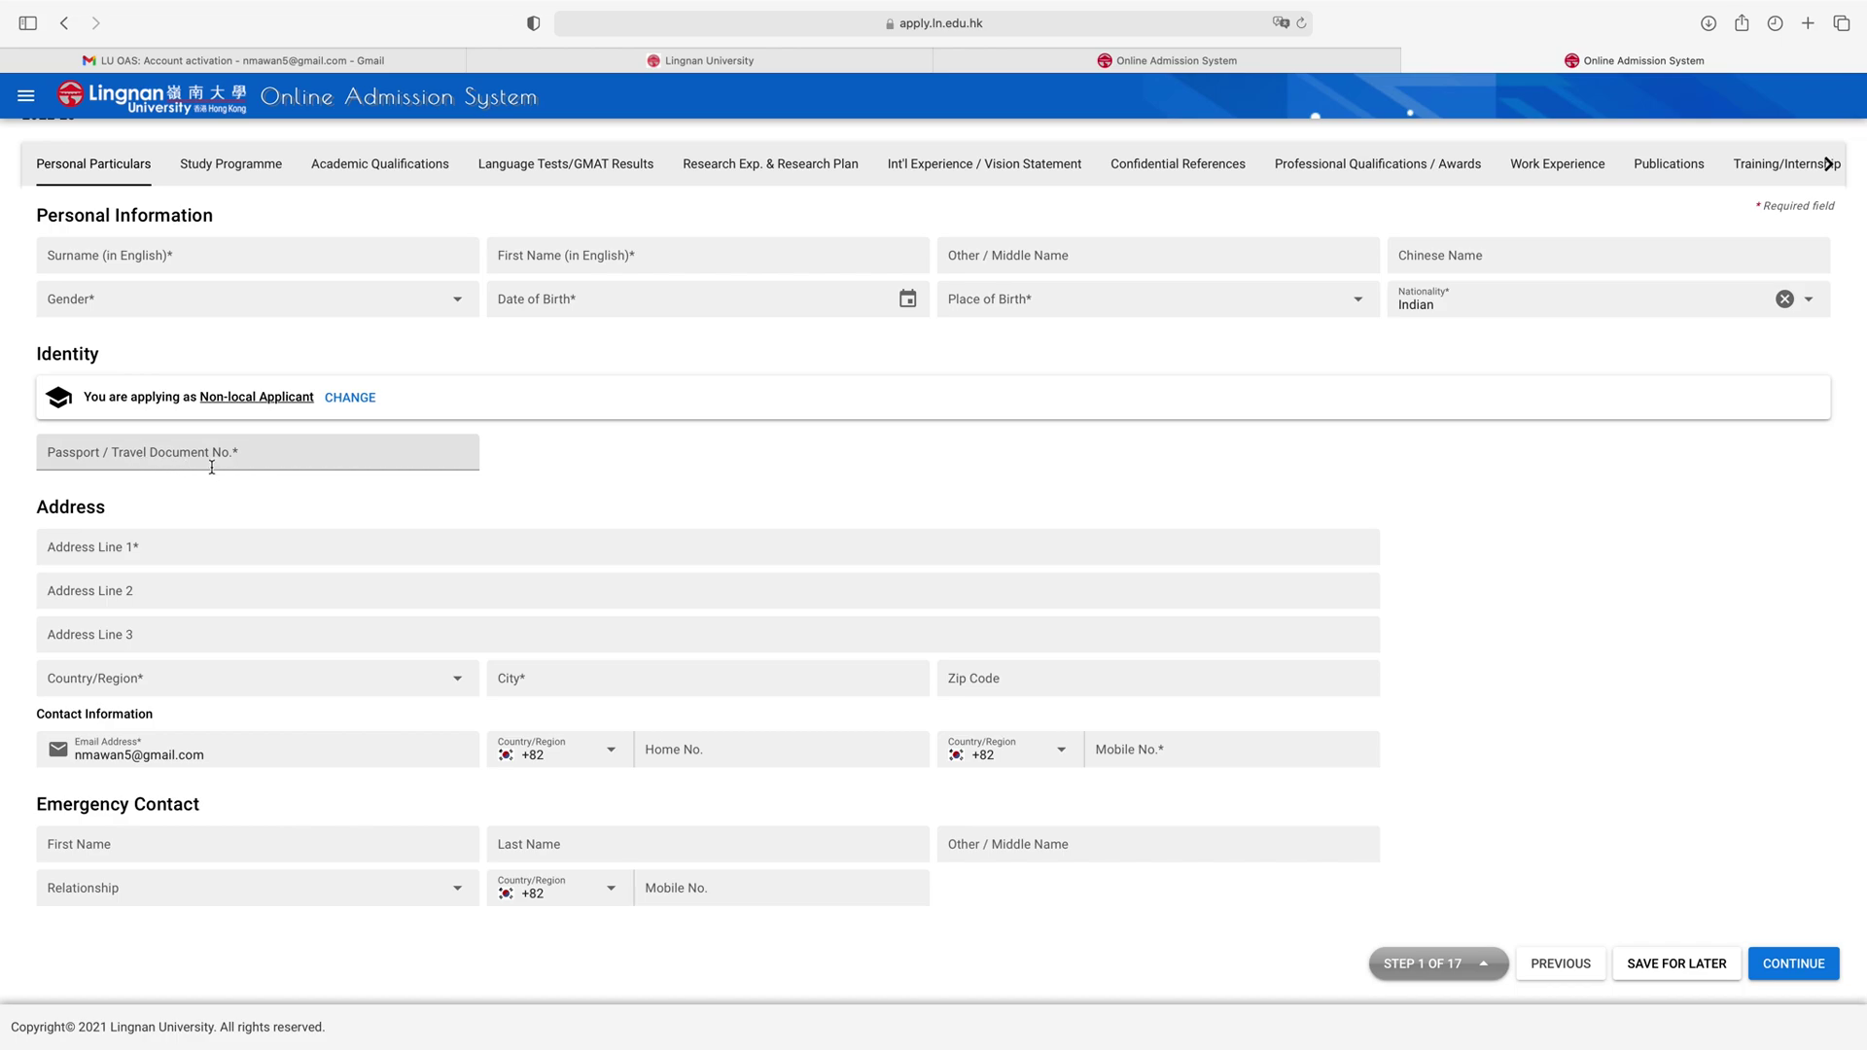
{"action": "scroll", "coordinate": [199, 481], "scroll_direction": "down", "scroll_amount": 1}
{"action": "scroll", "coordinate": [197, 544], "scroll_direction": "up", "scroll_amount": 2}
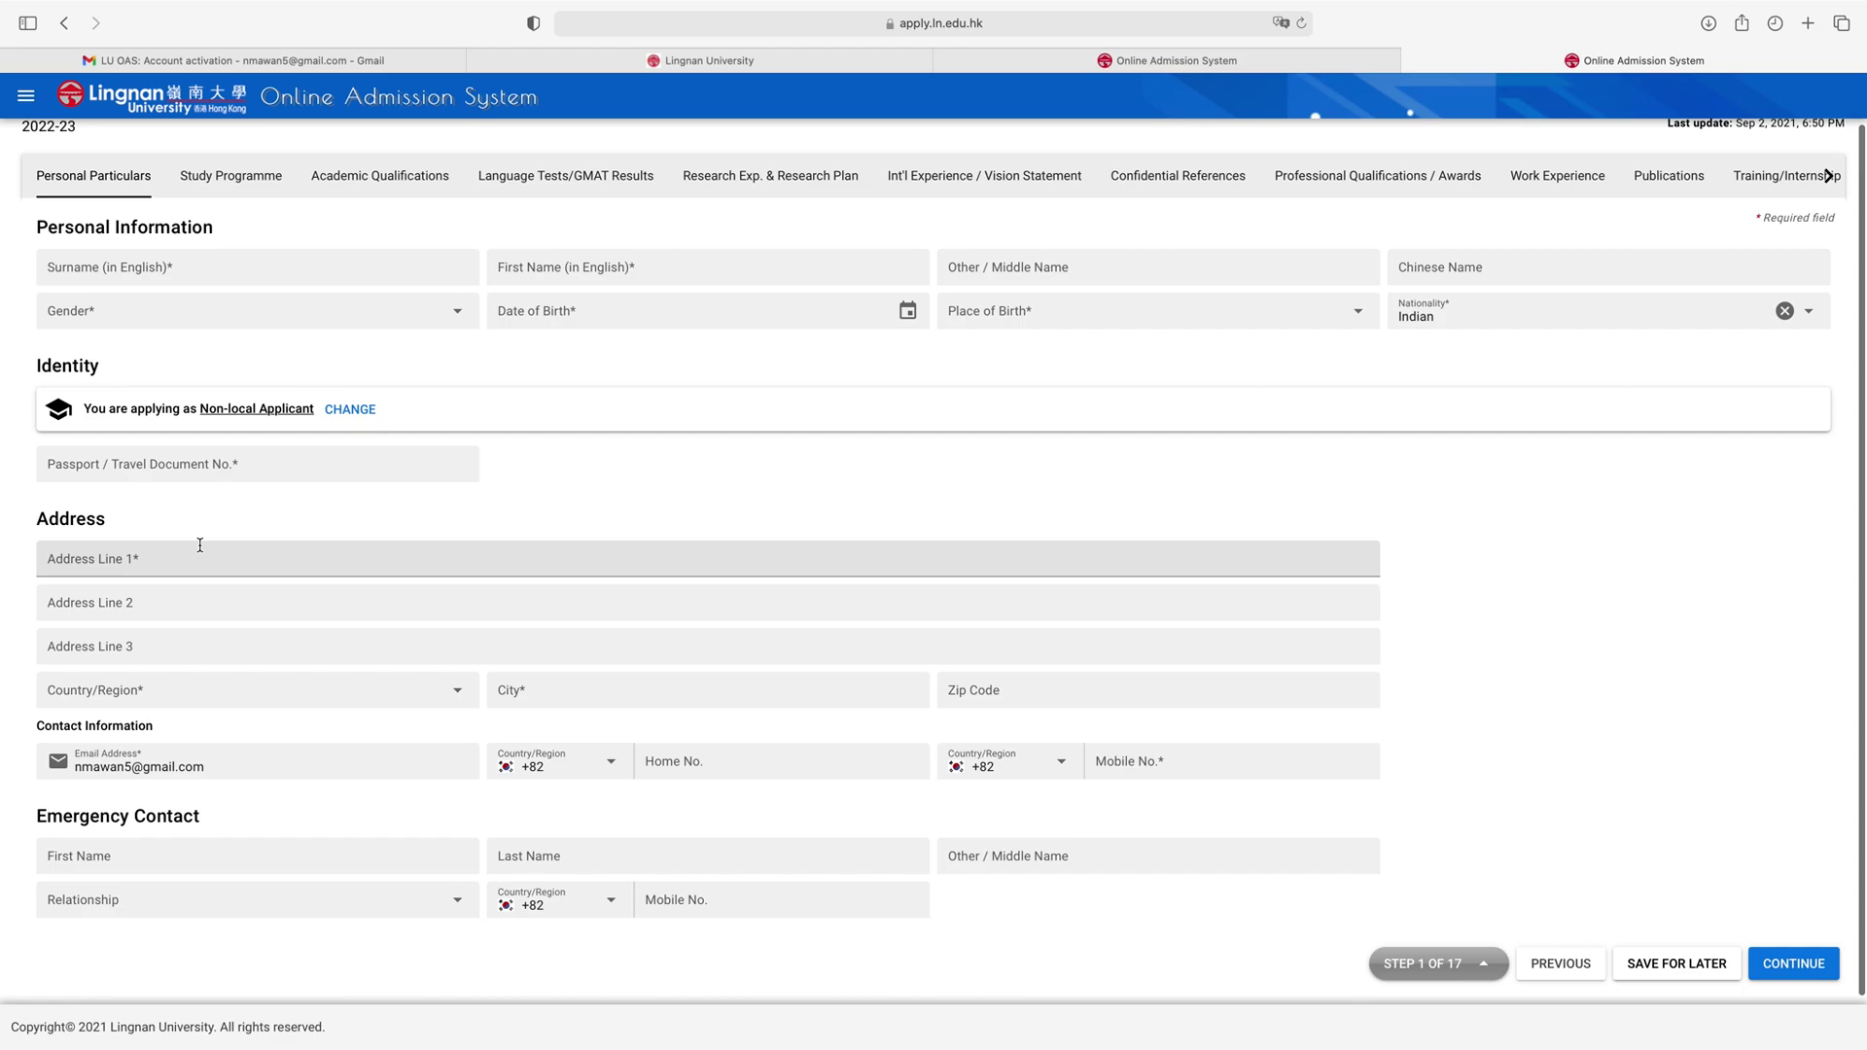
{"action": "scroll", "coordinate": [210, 700], "scroll_direction": "up", "scroll_amount": 1}
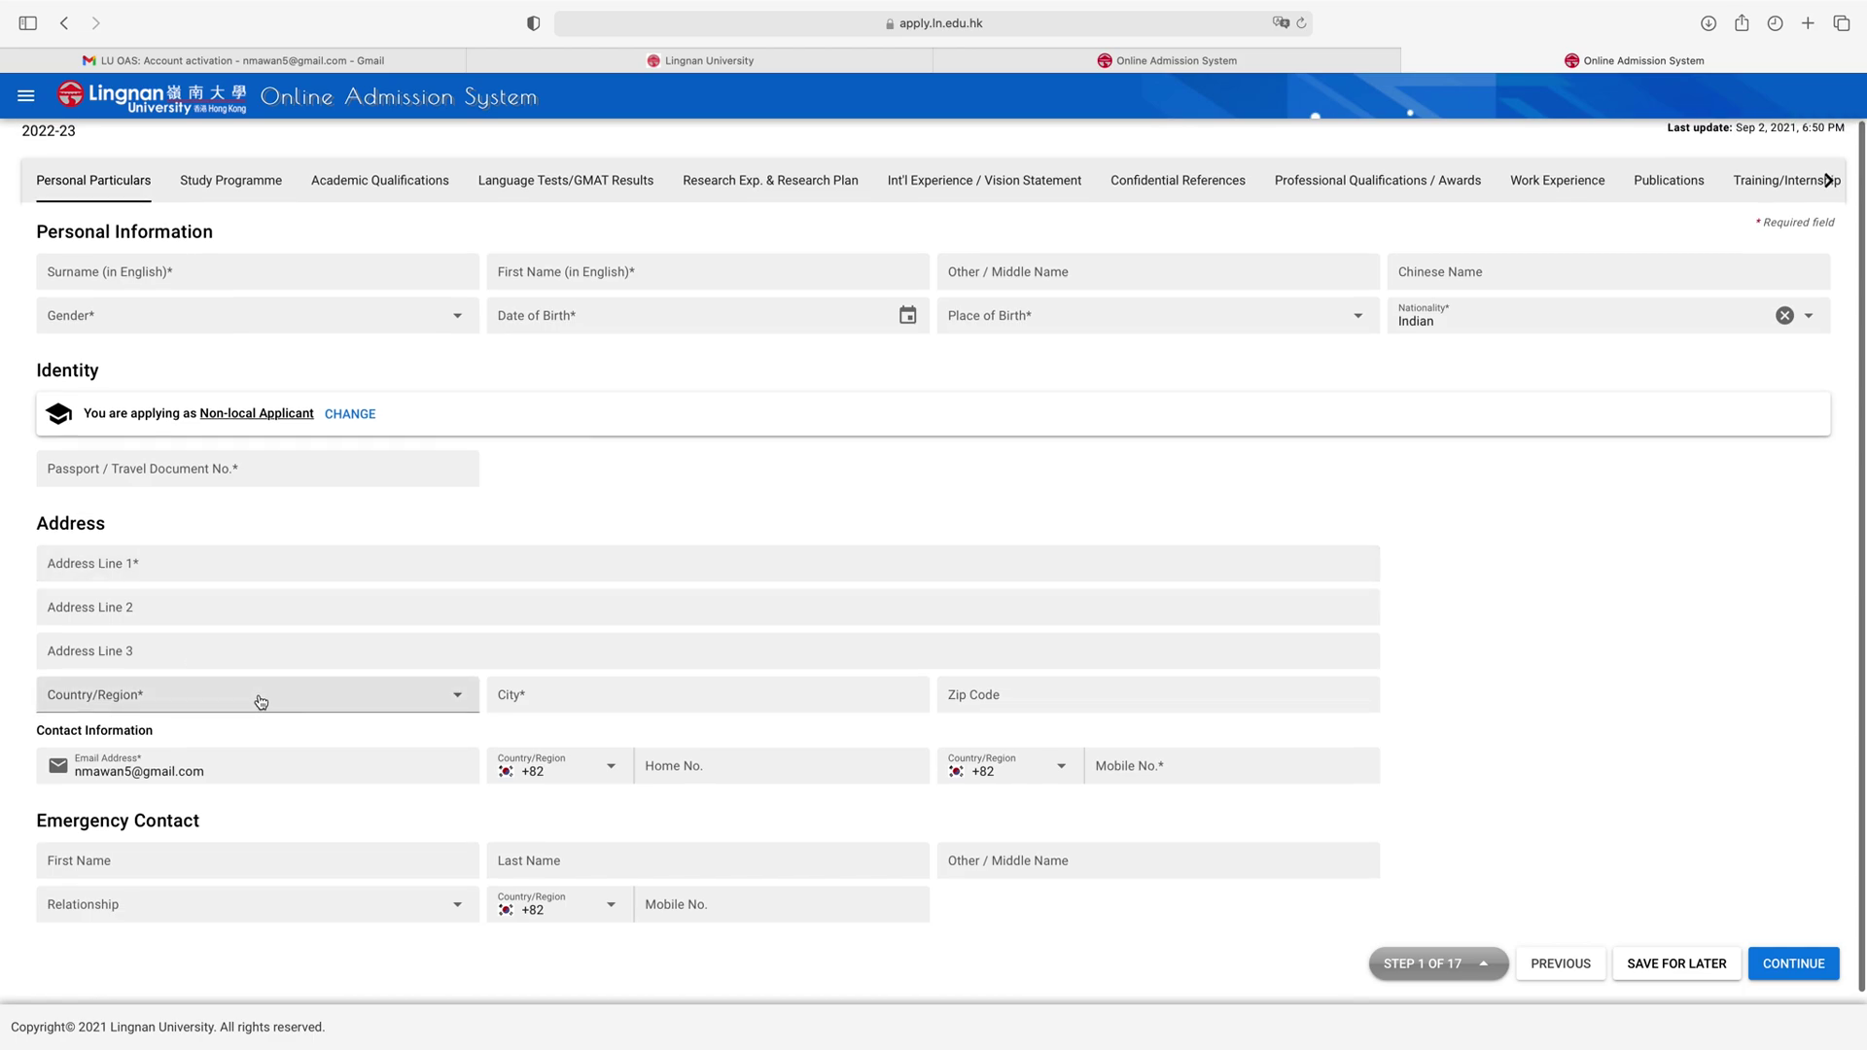
{"action": "scroll", "coordinate": [548, 704], "scroll_direction": "down", "scroll_amount": 1}
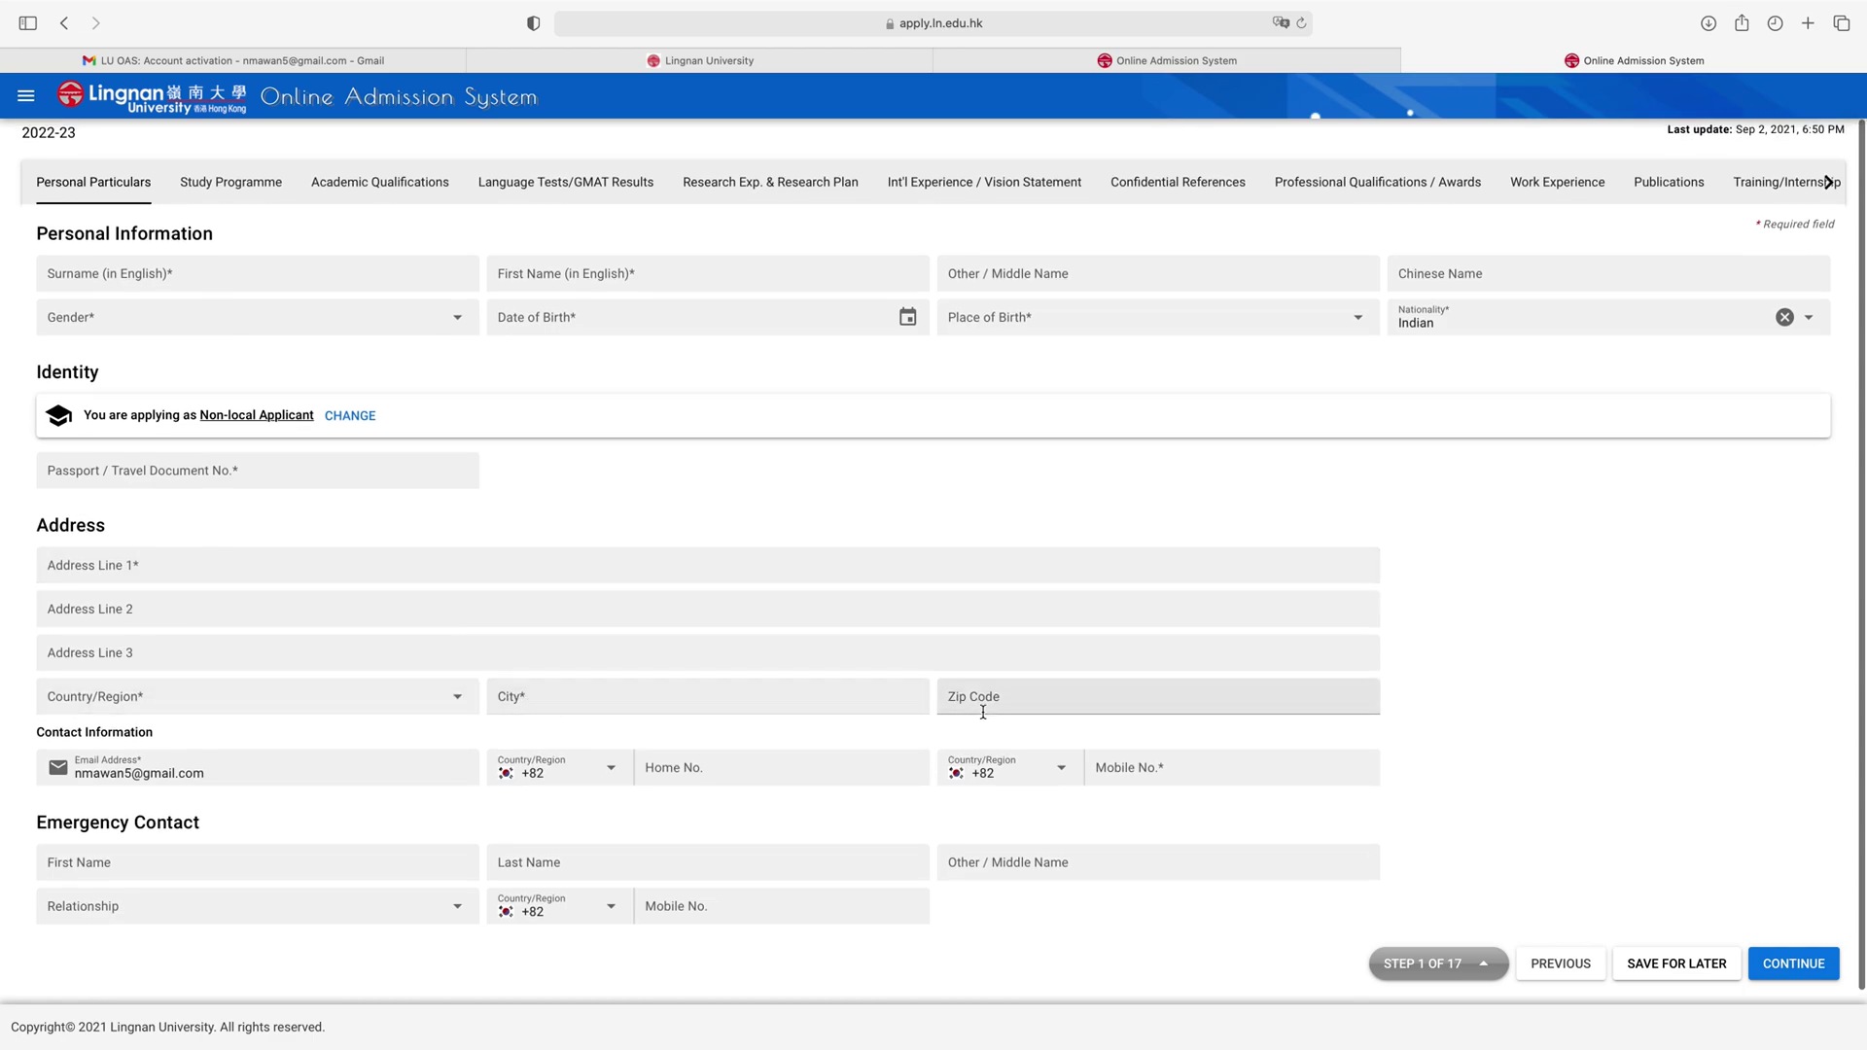
{"action": "scroll", "coordinate": [171, 851], "scroll_direction": "up", "scroll_amount": 1}
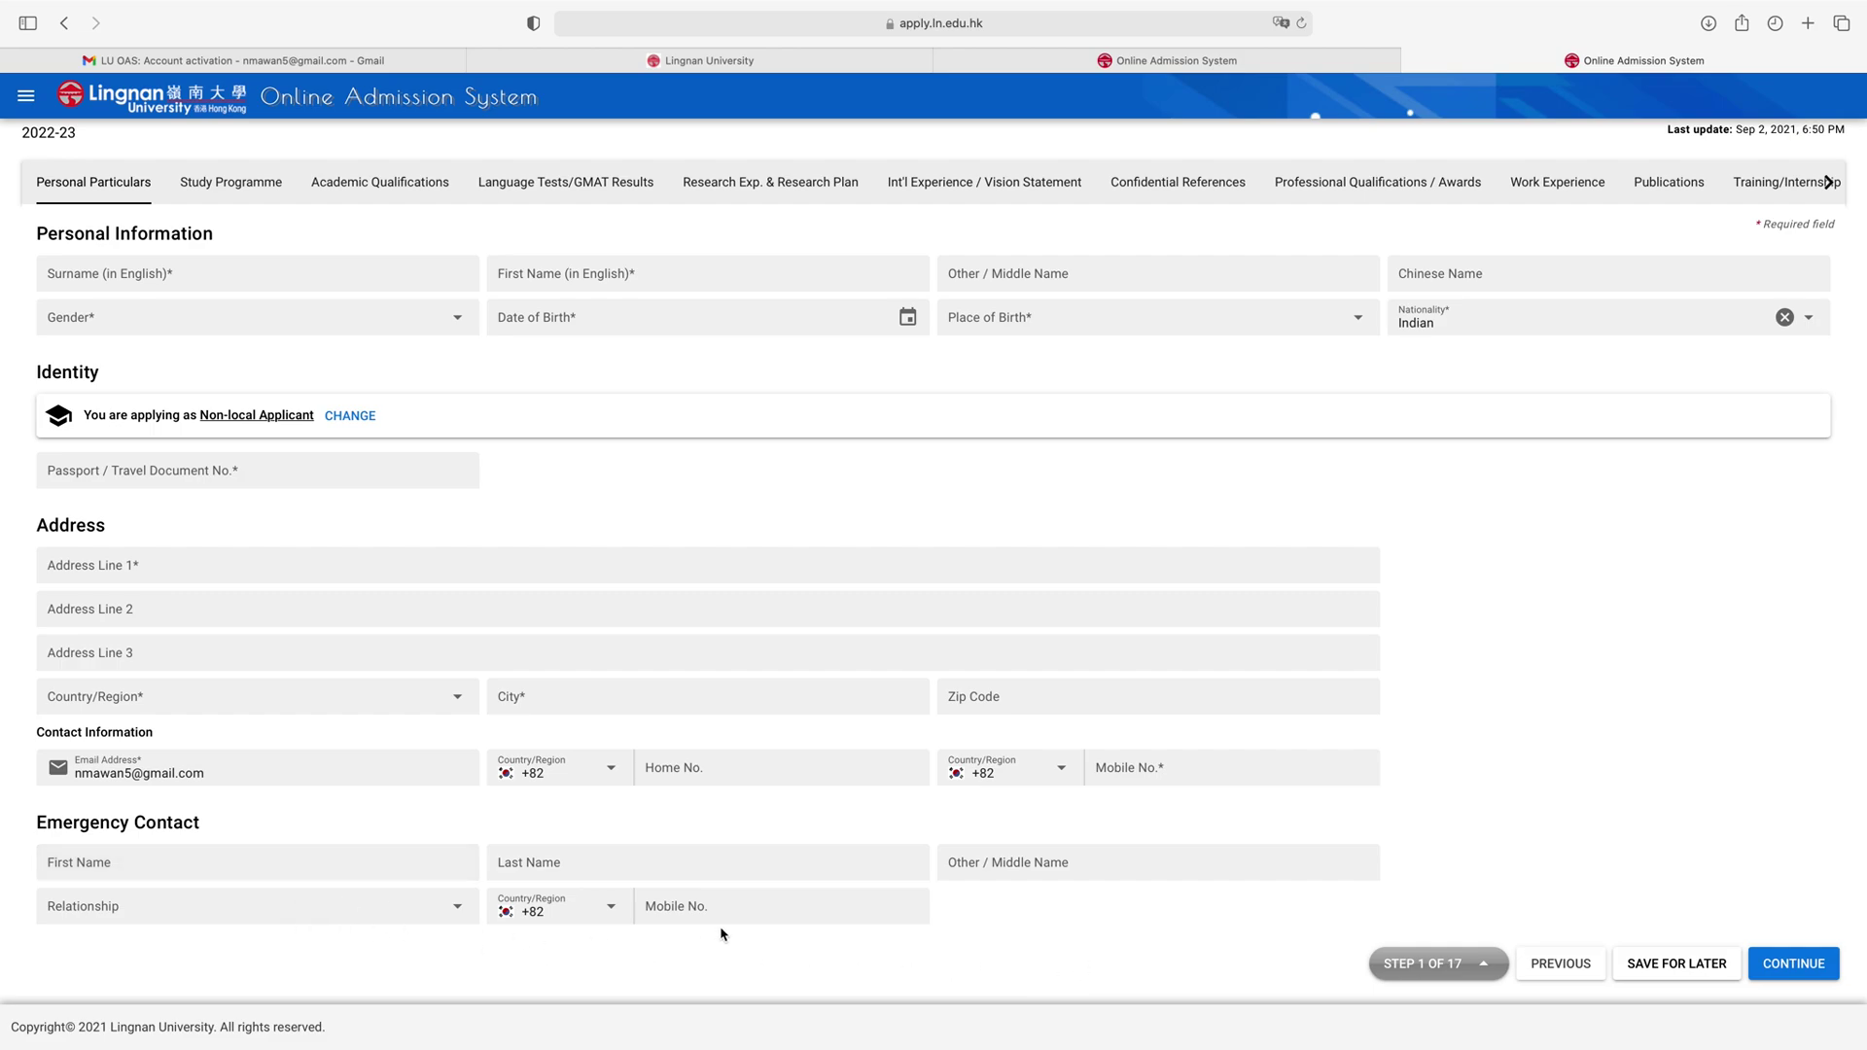
{"action": "scroll", "coordinate": [822, 862], "scroll_direction": "up", "scroll_amount": 1}
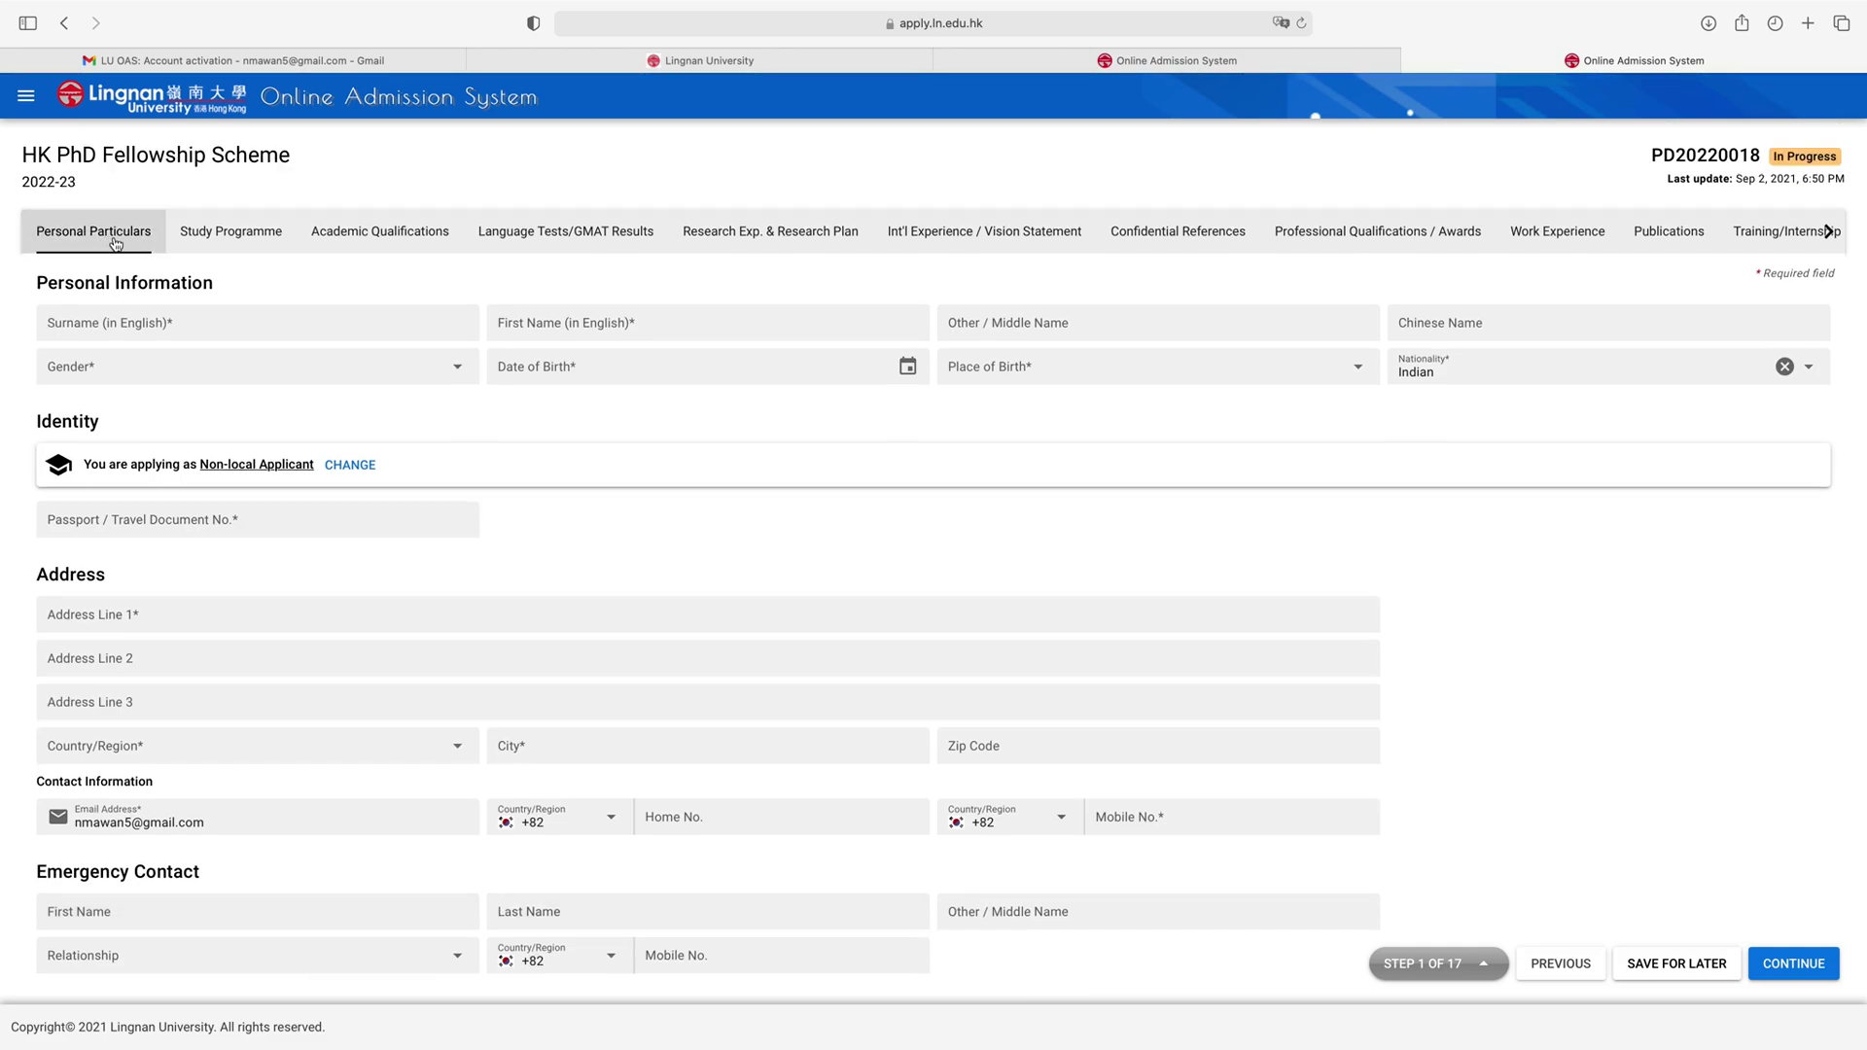
Step: Open the Study Programme section and view the available Programme of Study choices without selecting one
{"action": "left_click", "coordinate": [206, 248]}
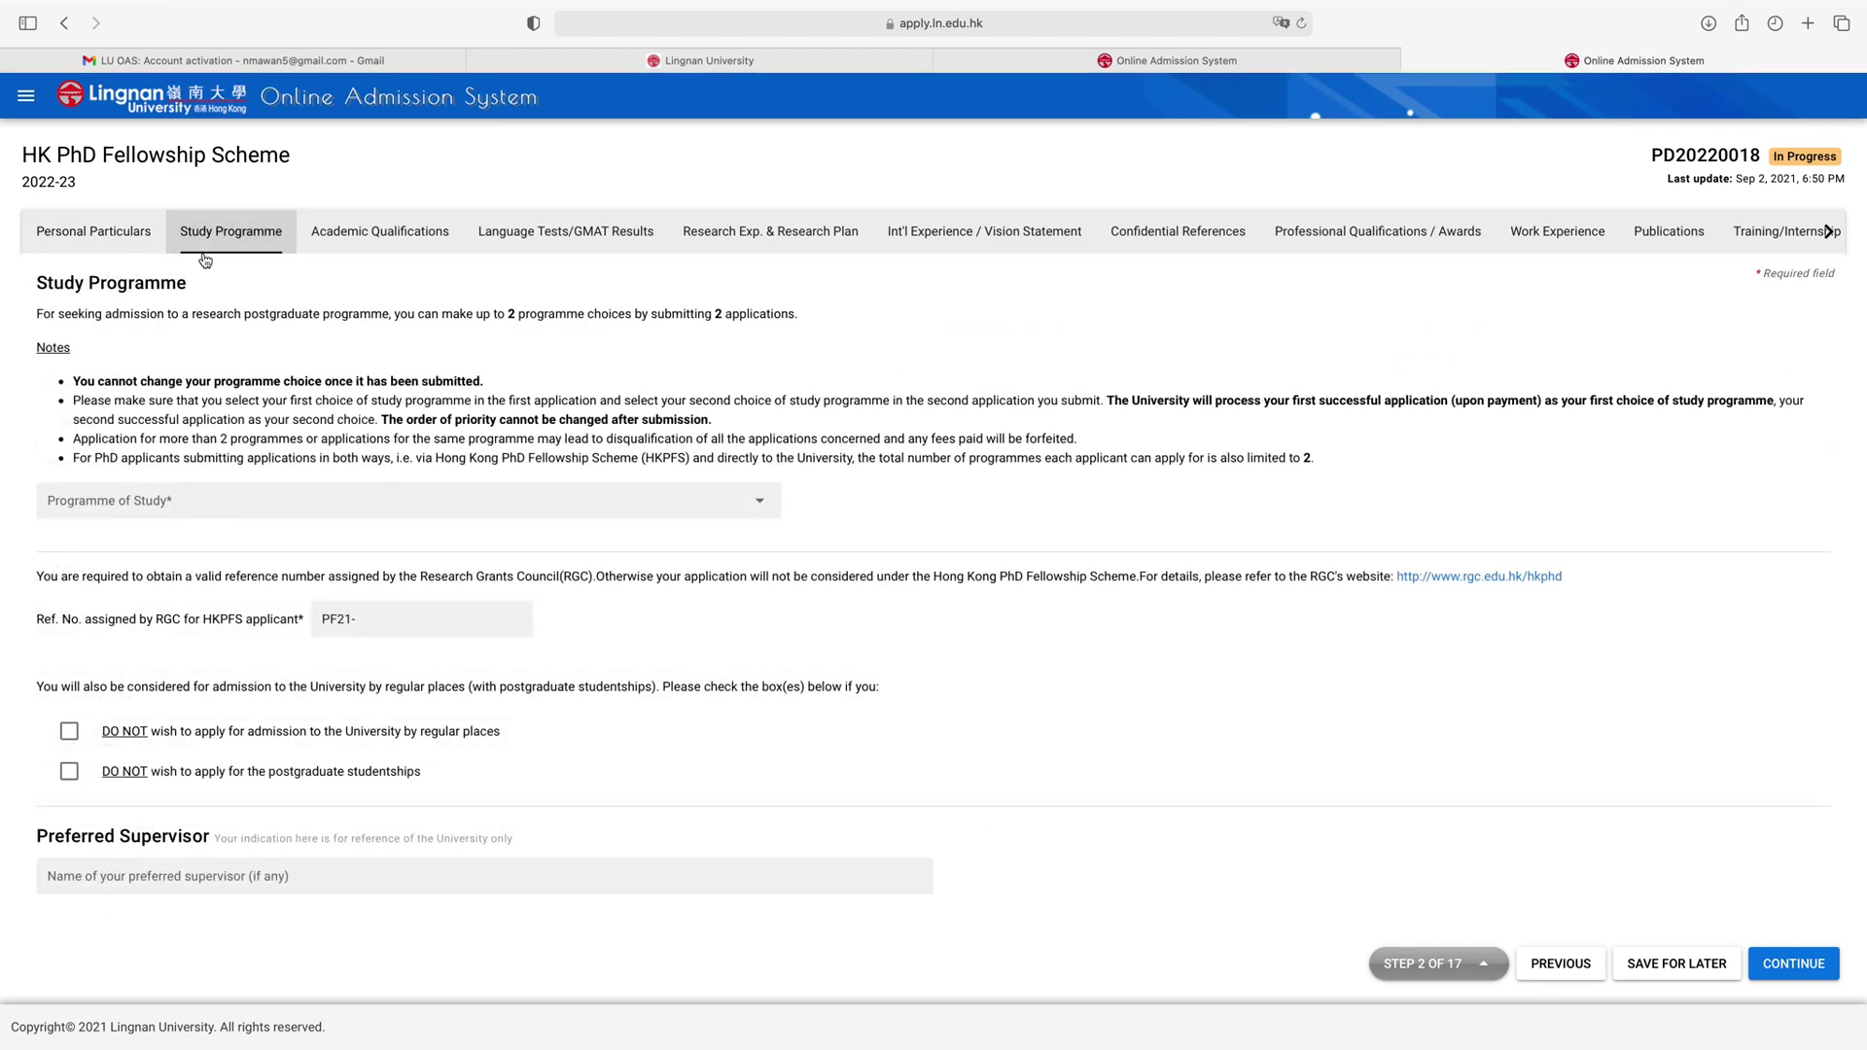
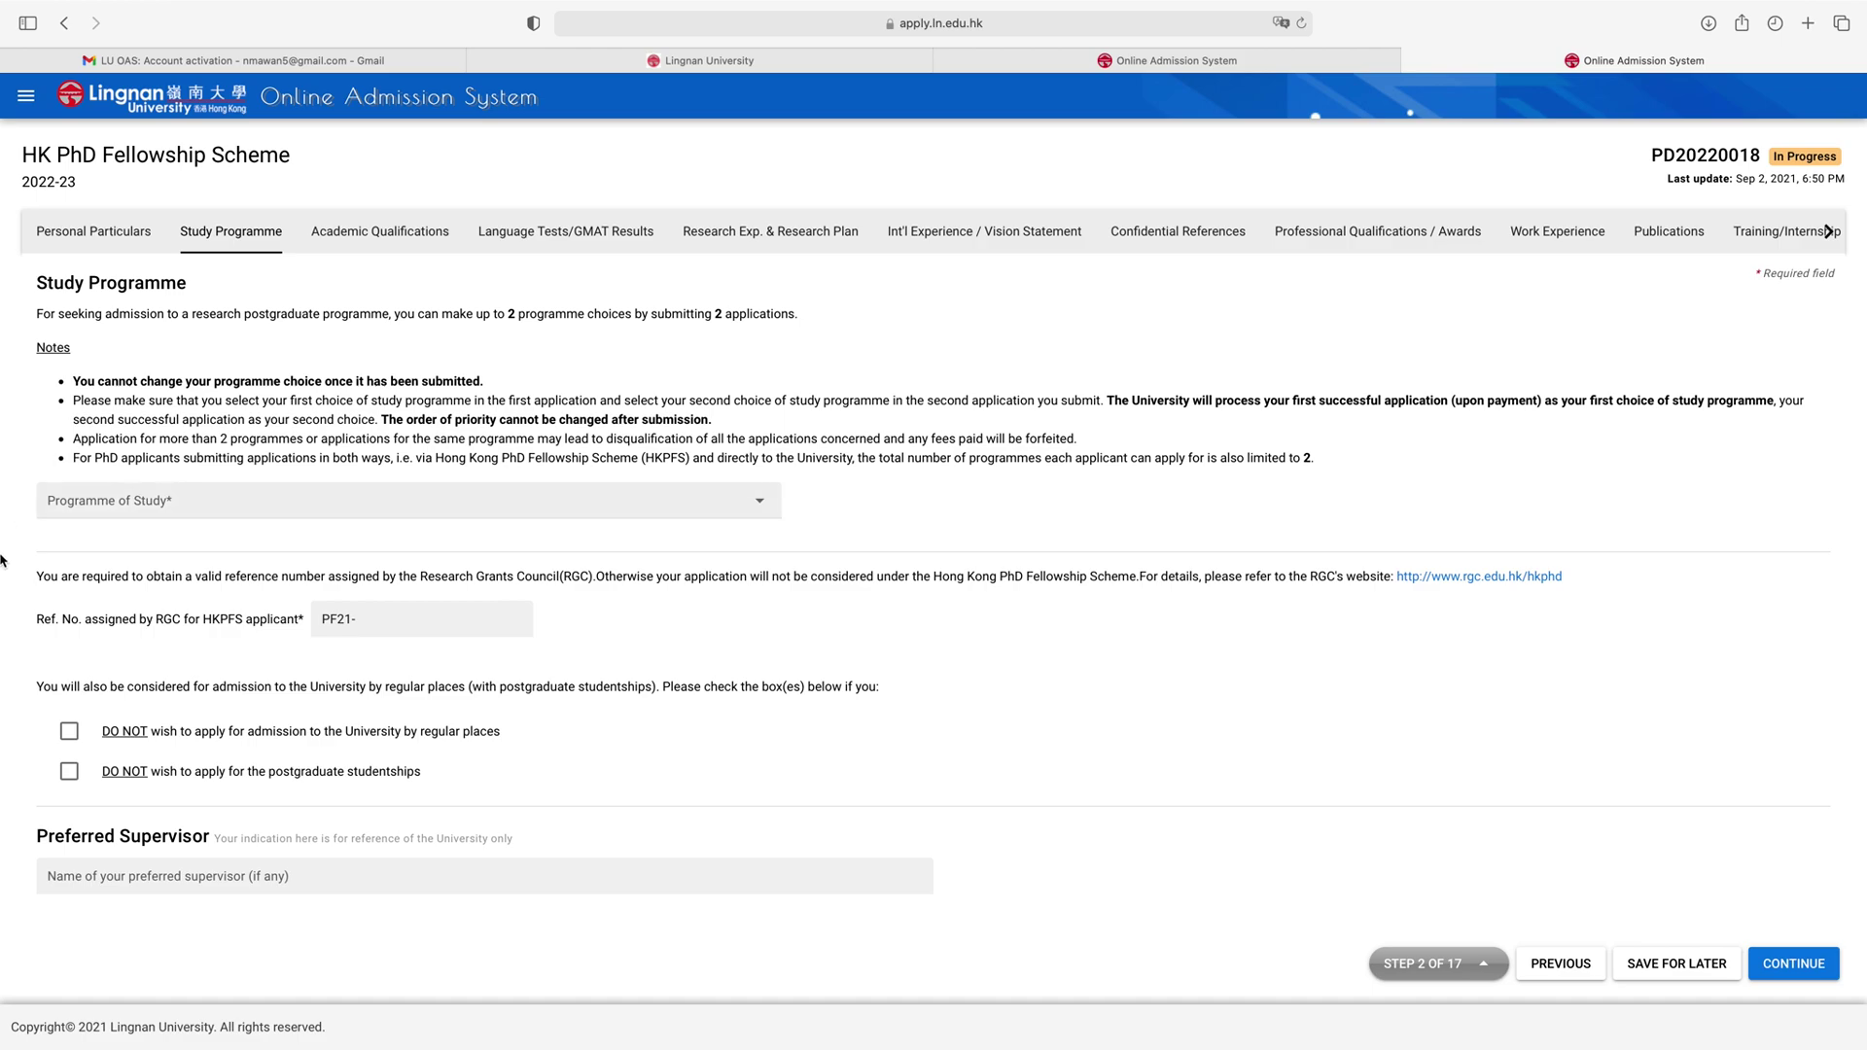
{"action": "left_click", "coordinate": [769, 507]}
{"action": "key", "text": "Escape"}
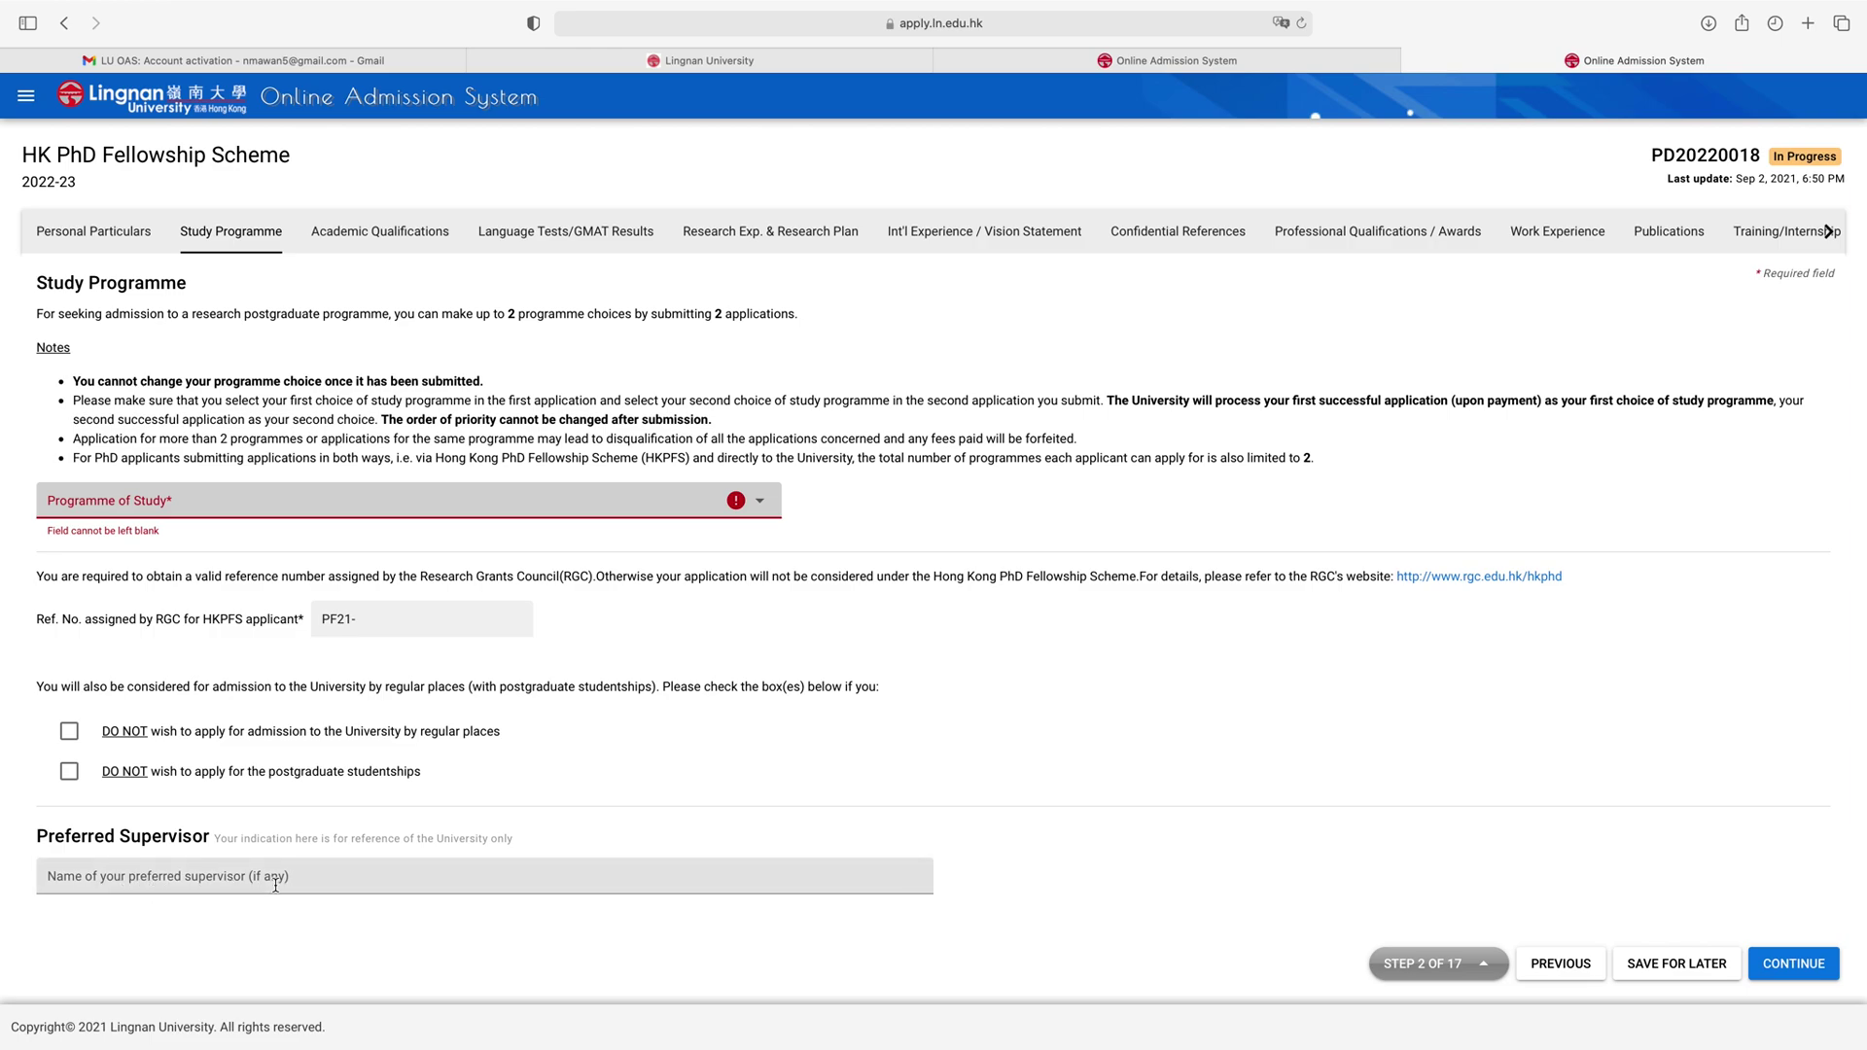
Step: Examine the Academic Qualifications section and the fields of a new qualification entry, then close the blank entry without saving
{"action": "left_click", "coordinate": [374, 233]}
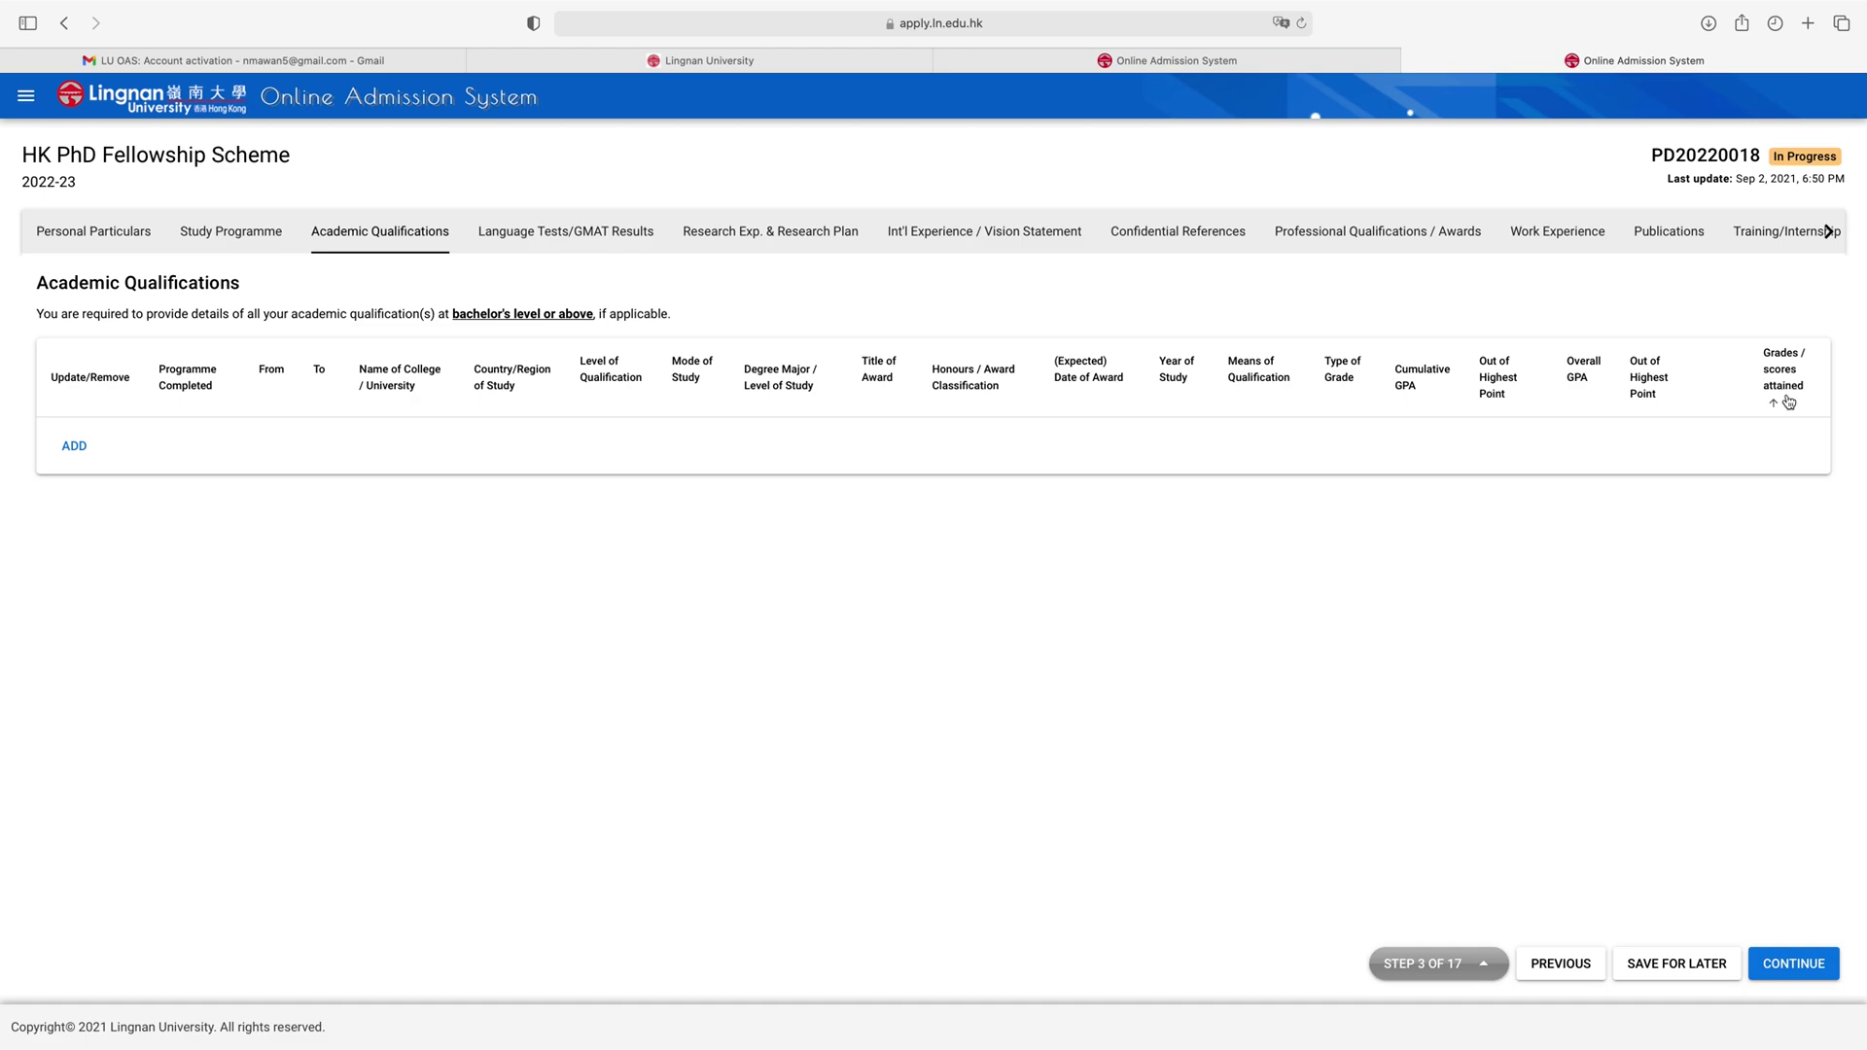
{"action": "left_click", "coordinate": [79, 455]}
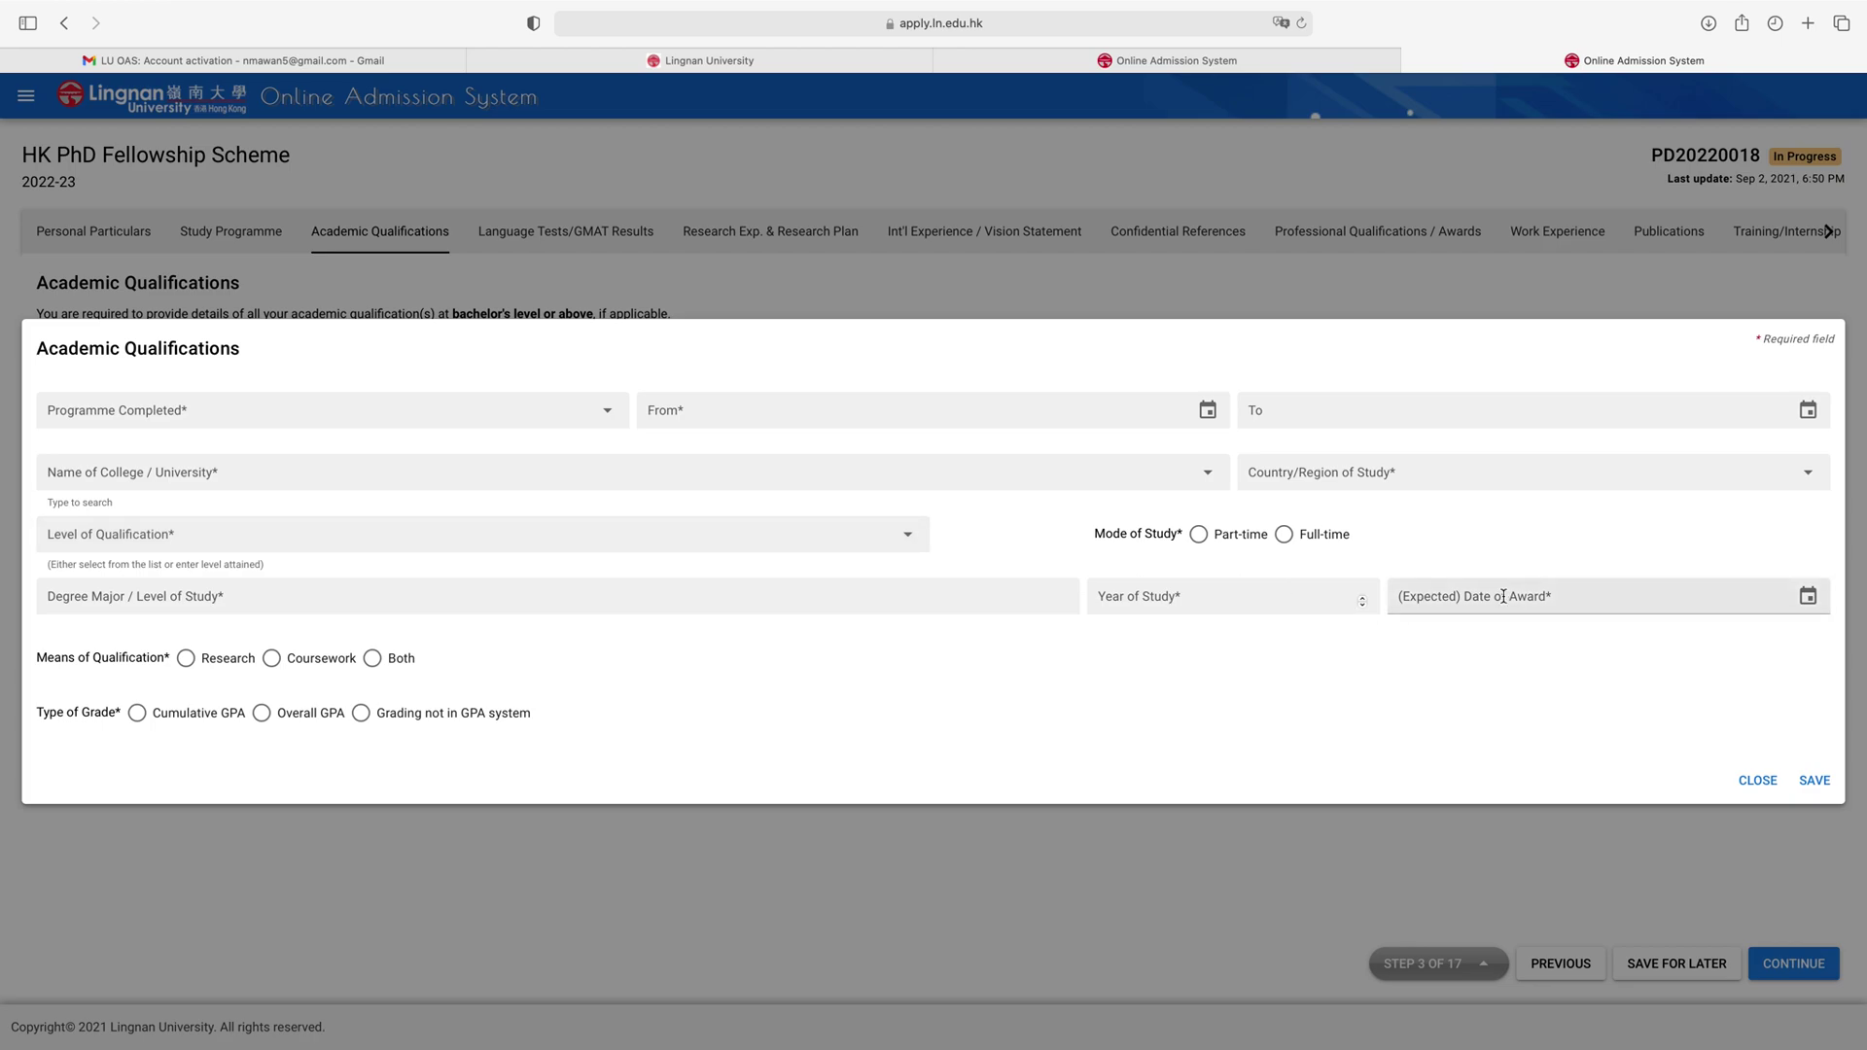
{"action": "left_click", "coordinate": [1165, 822]}
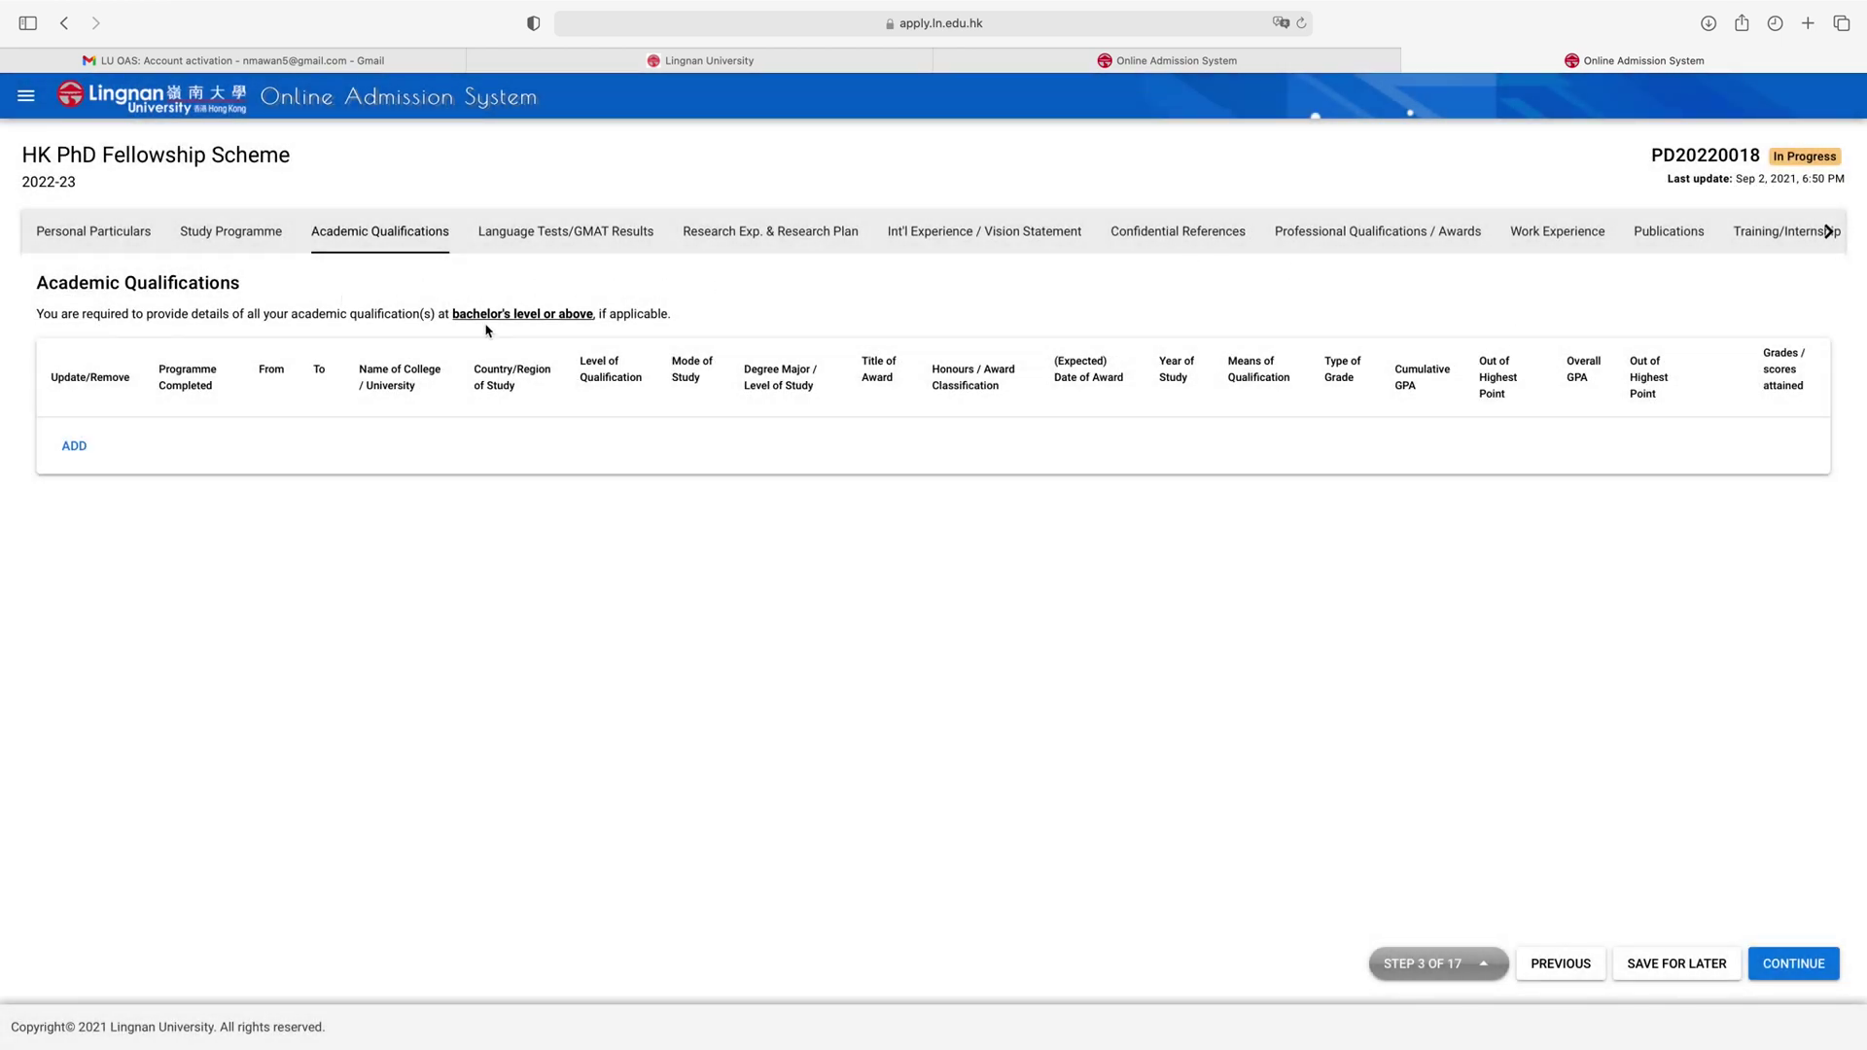
Step: Review the Language Tests/GMAT Results section, from the TOEFL and IELTS tables through the GMAT and GRE tables
{"action": "mouse_move", "coordinate": [1717, 1016]}
{"action": "left_click", "coordinate": [554, 246]}
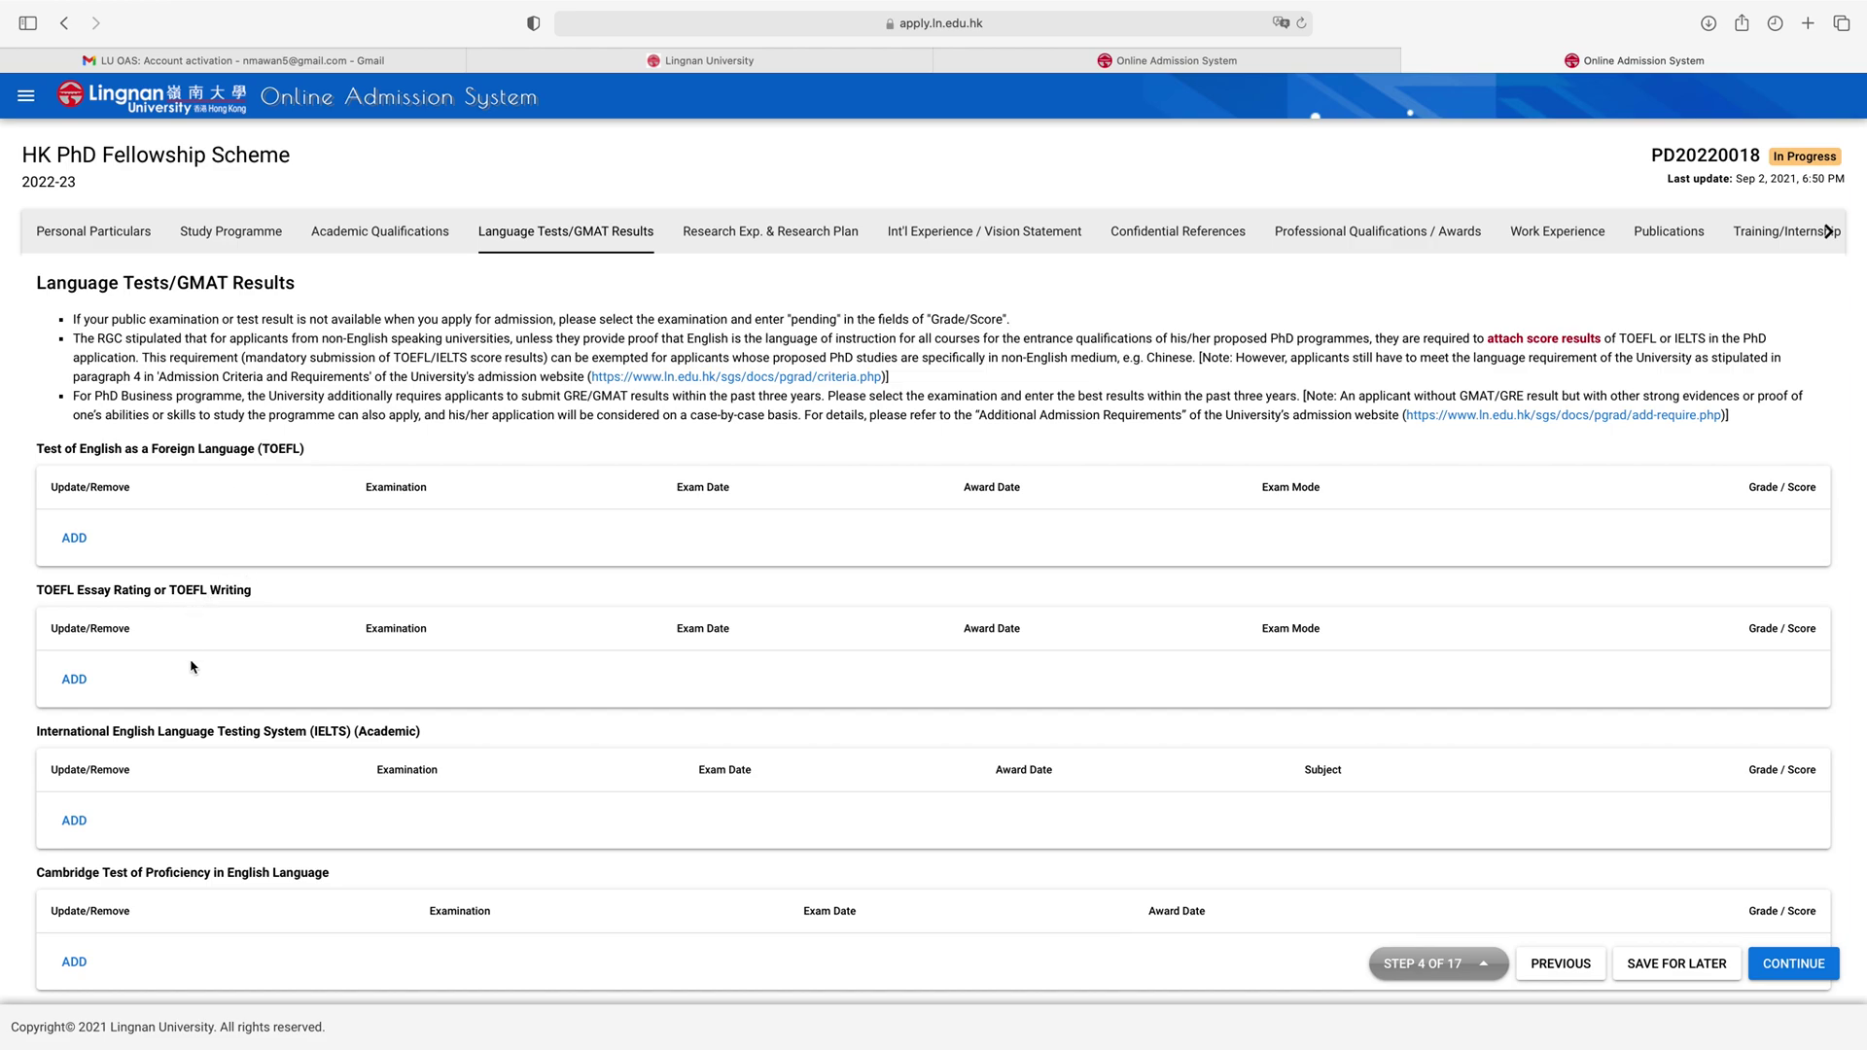
{"action": "scroll", "coordinate": [244, 686], "scroll_direction": "down", "scroll_amount": 5}
{"action": "scroll", "coordinate": [227, 668], "scroll_direction": "down", "scroll_amount": 2}
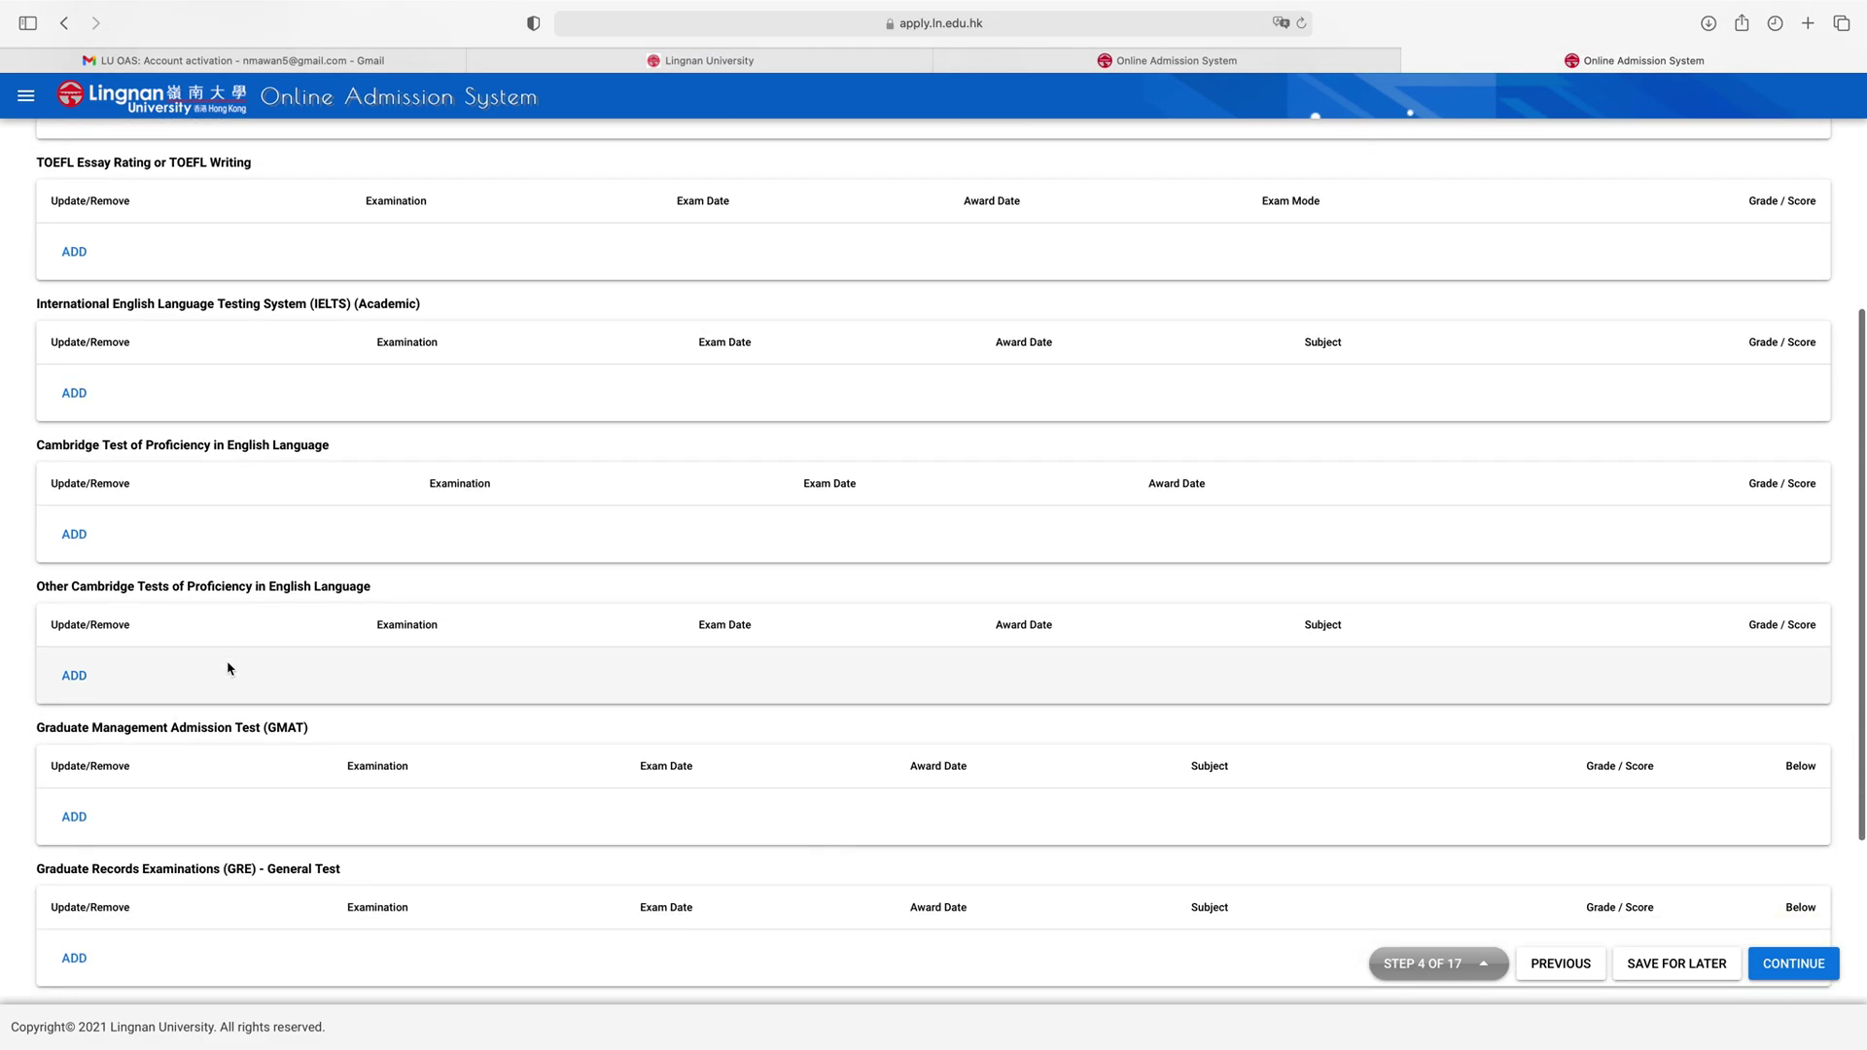
{"action": "scroll", "coordinate": [227, 668], "scroll_direction": "down", "scroll_amount": 1}
{"action": "scroll", "coordinate": [228, 668], "scroll_direction": "down", "scroll_amount": 4}
{"action": "scroll", "coordinate": [228, 668], "scroll_direction": "down", "scroll_amount": 2}
{"action": "scroll", "coordinate": [228, 669], "scroll_direction": "up", "scroll_amount": 3}
{"action": "scroll", "coordinate": [228, 668], "scroll_direction": "up", "scroll_amount": 10}
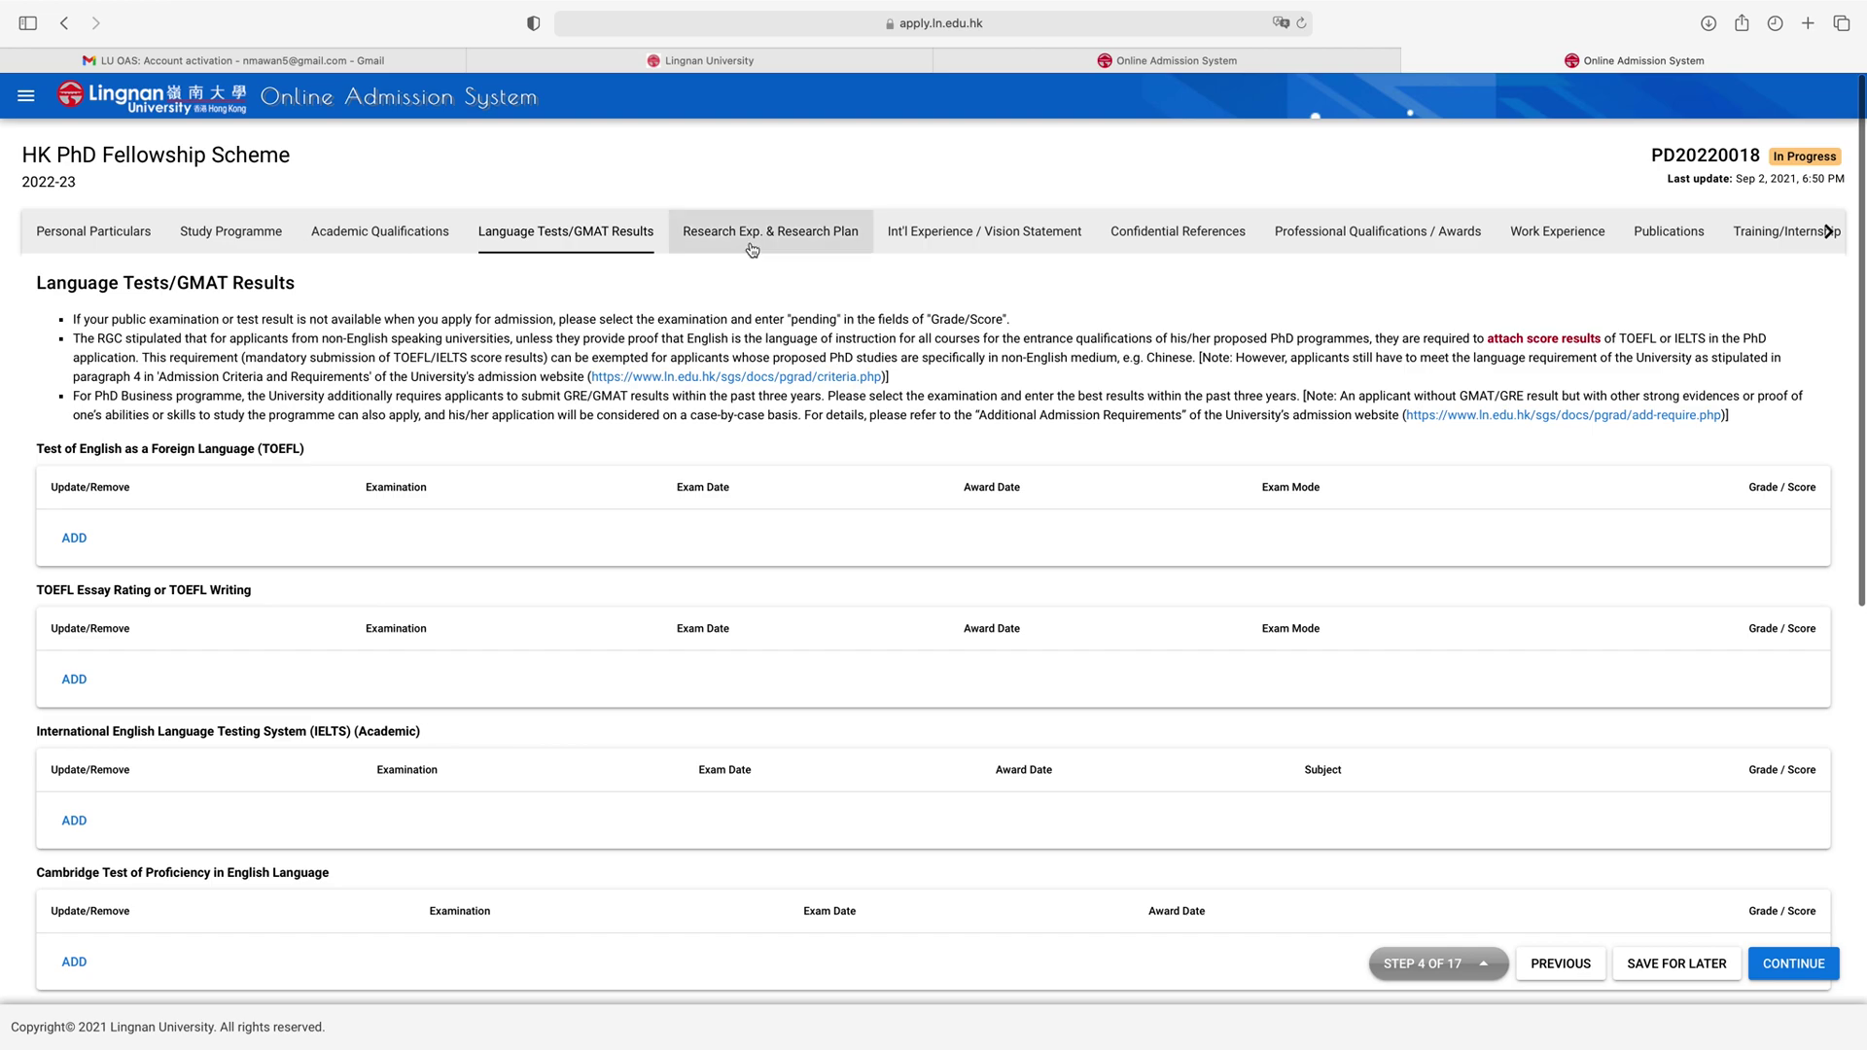
Step: Review the questions in the Research Exp. & Research Plan section and the Int'l Experience / Vision Statement section
{"action": "left_click", "coordinate": [753, 249]}
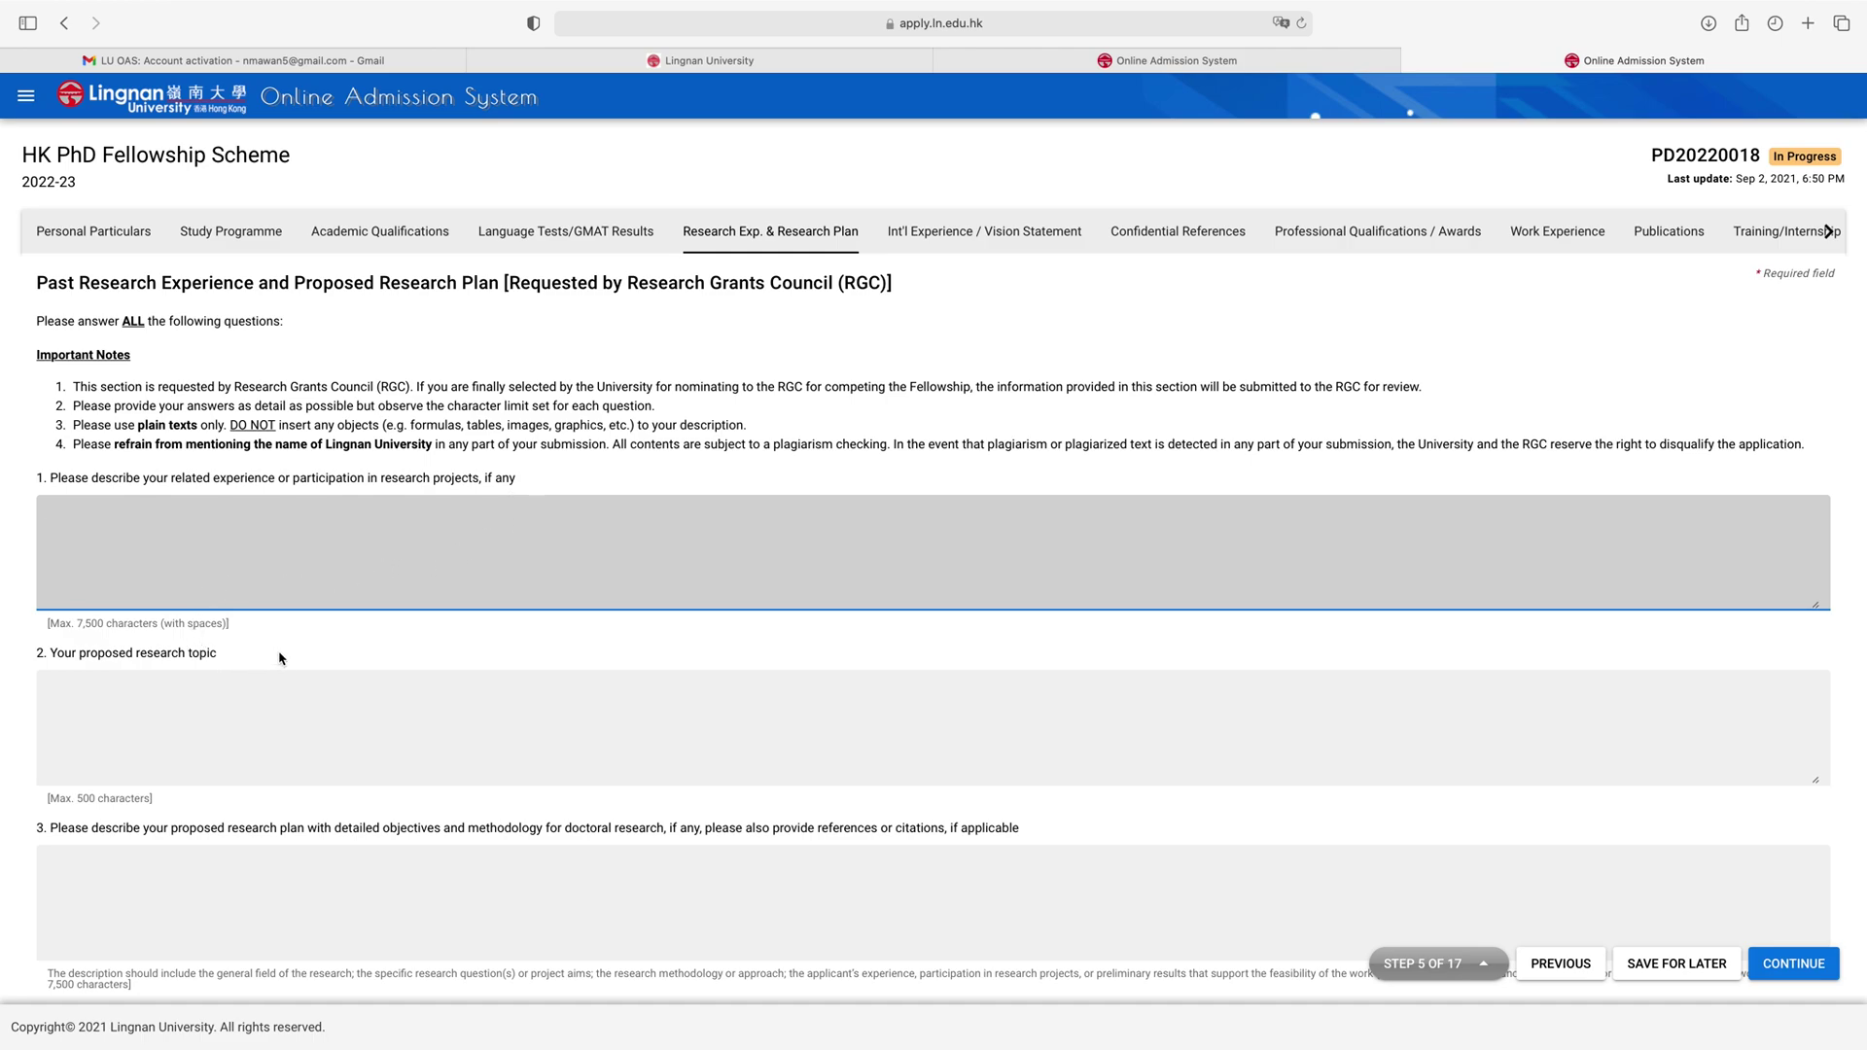
{"action": "scroll", "coordinate": [279, 659], "scroll_direction": "down", "scroll_amount": 6}
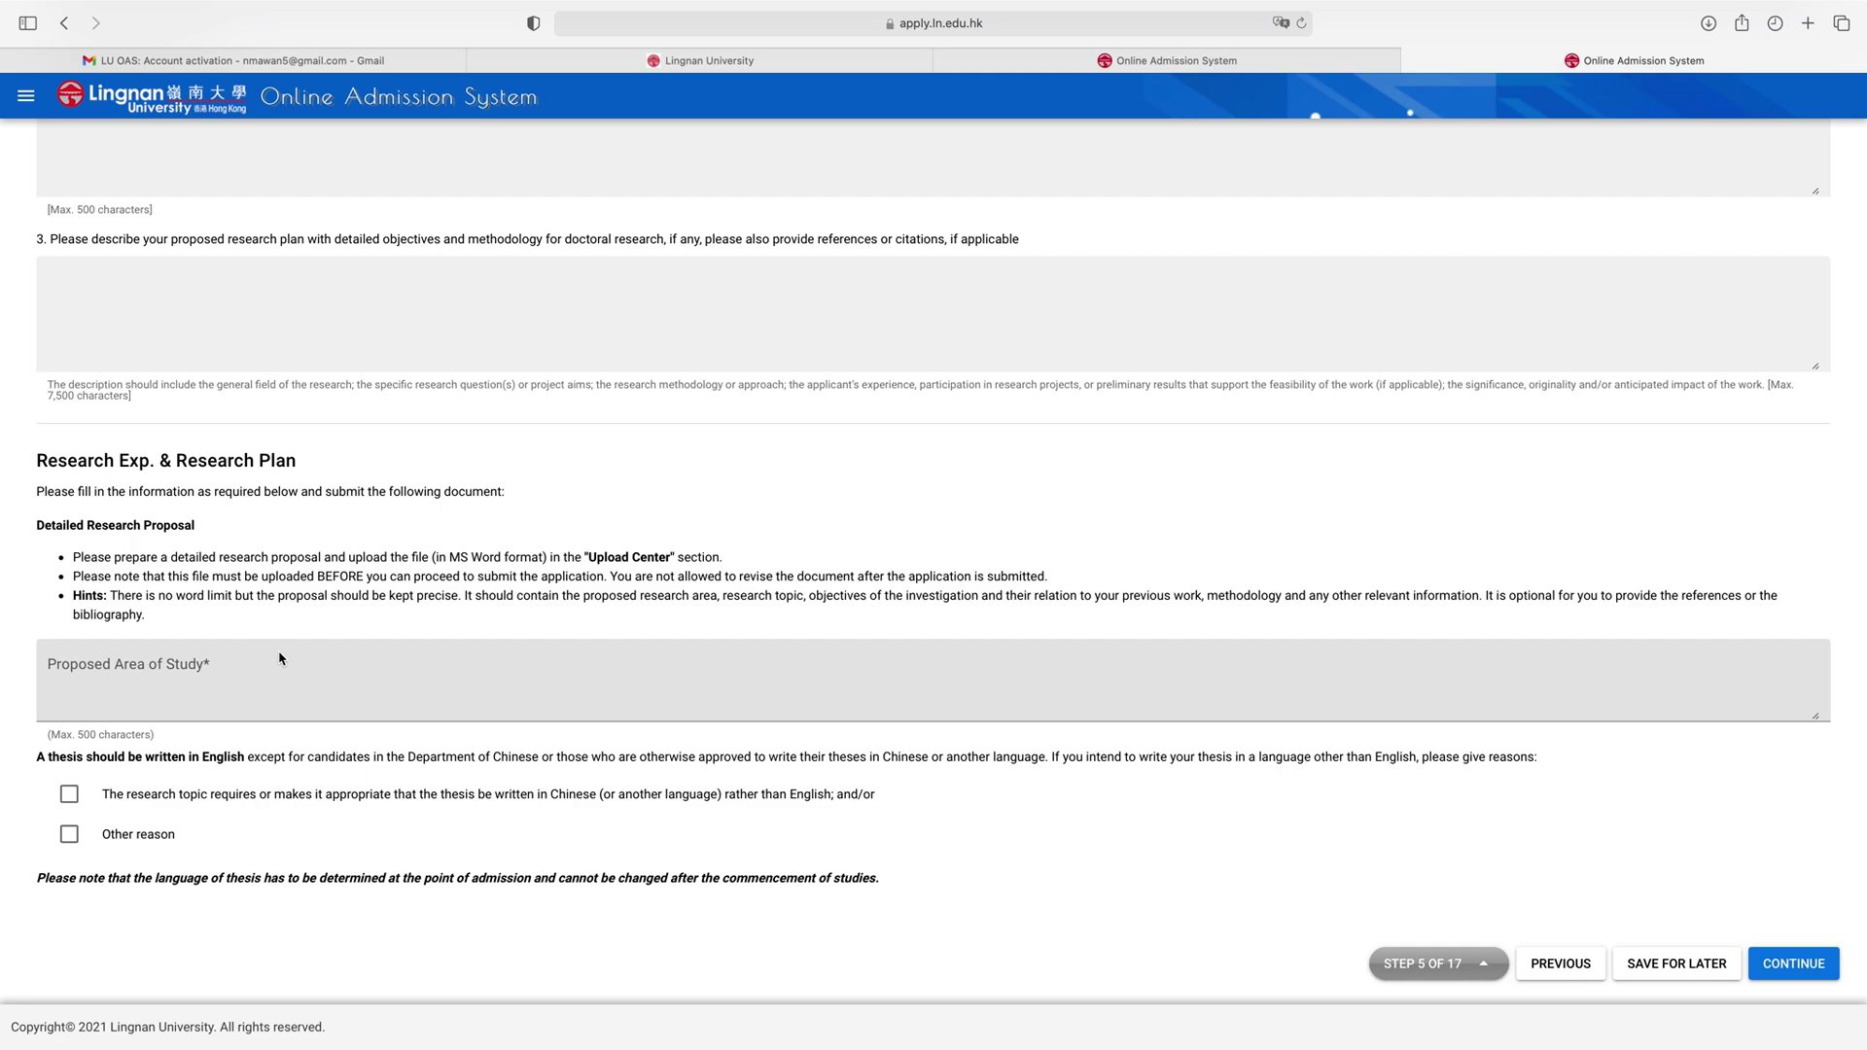
{"action": "scroll", "coordinate": [279, 659], "scroll_direction": "up", "scroll_amount": 6}
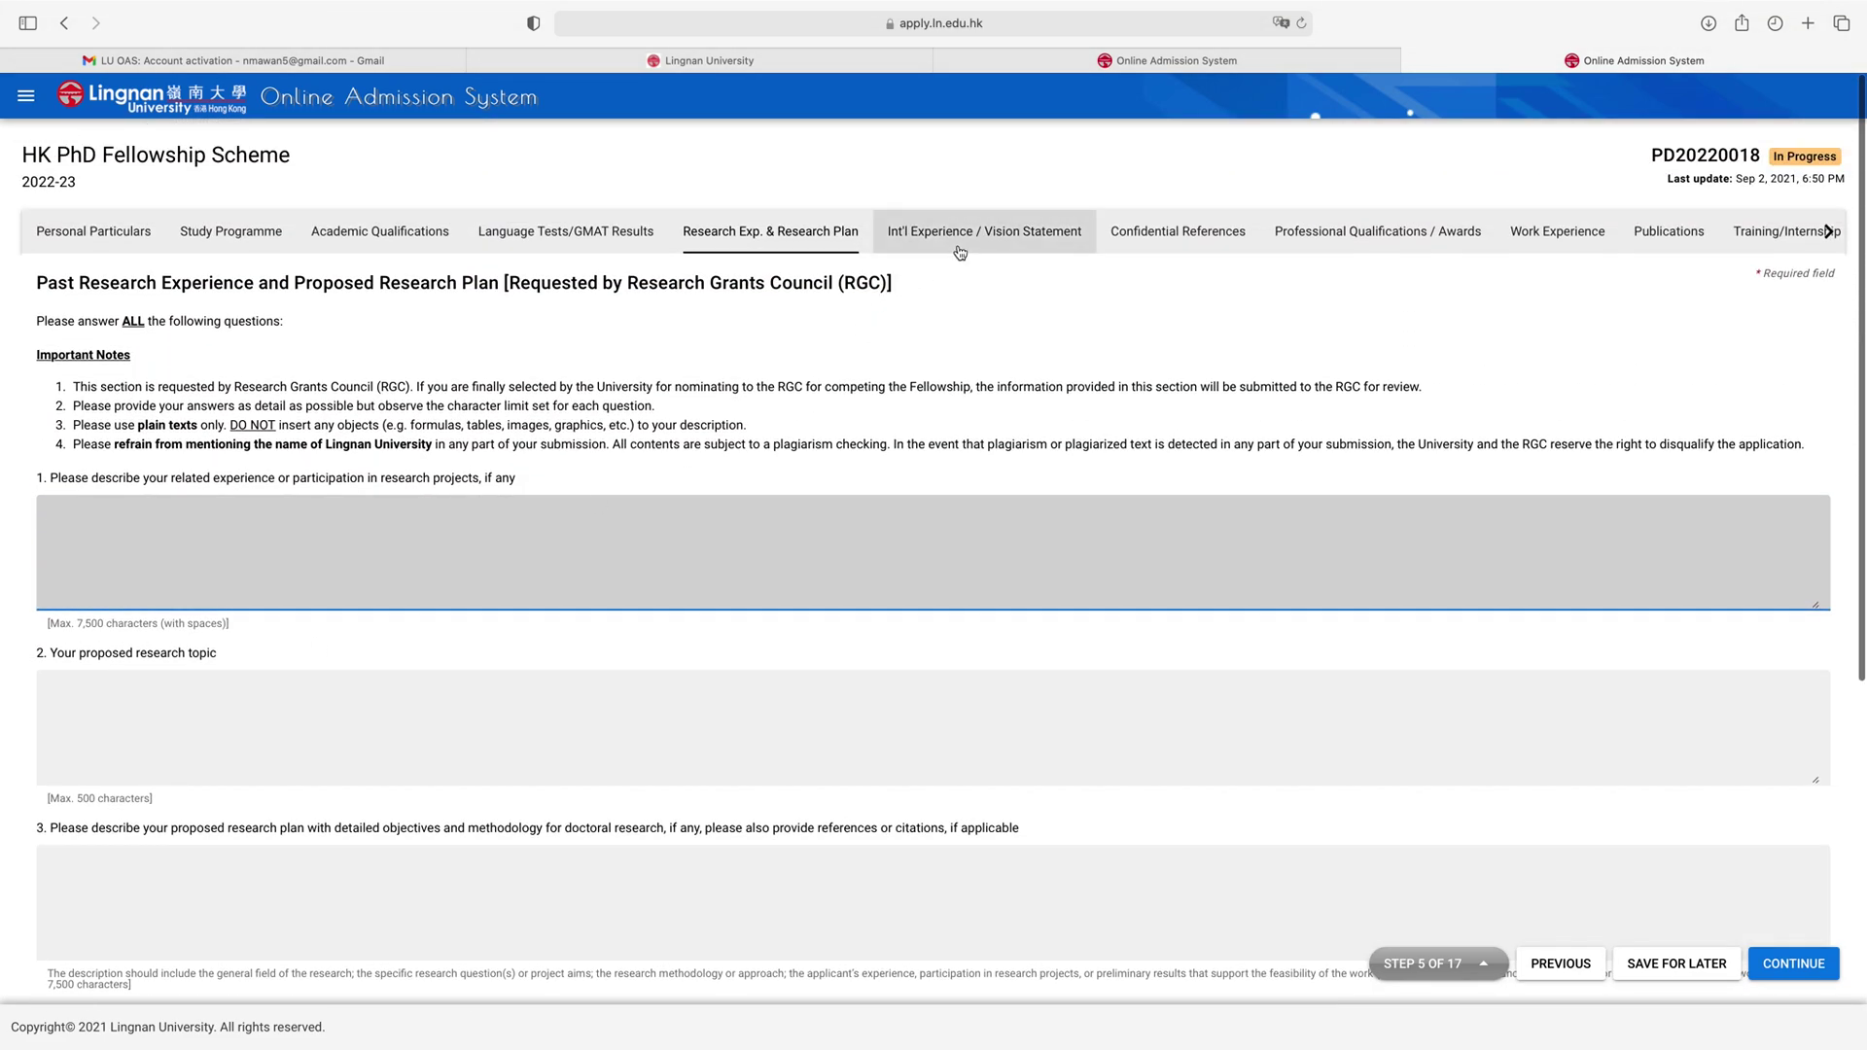
{"action": "left_click", "coordinate": [956, 249]}
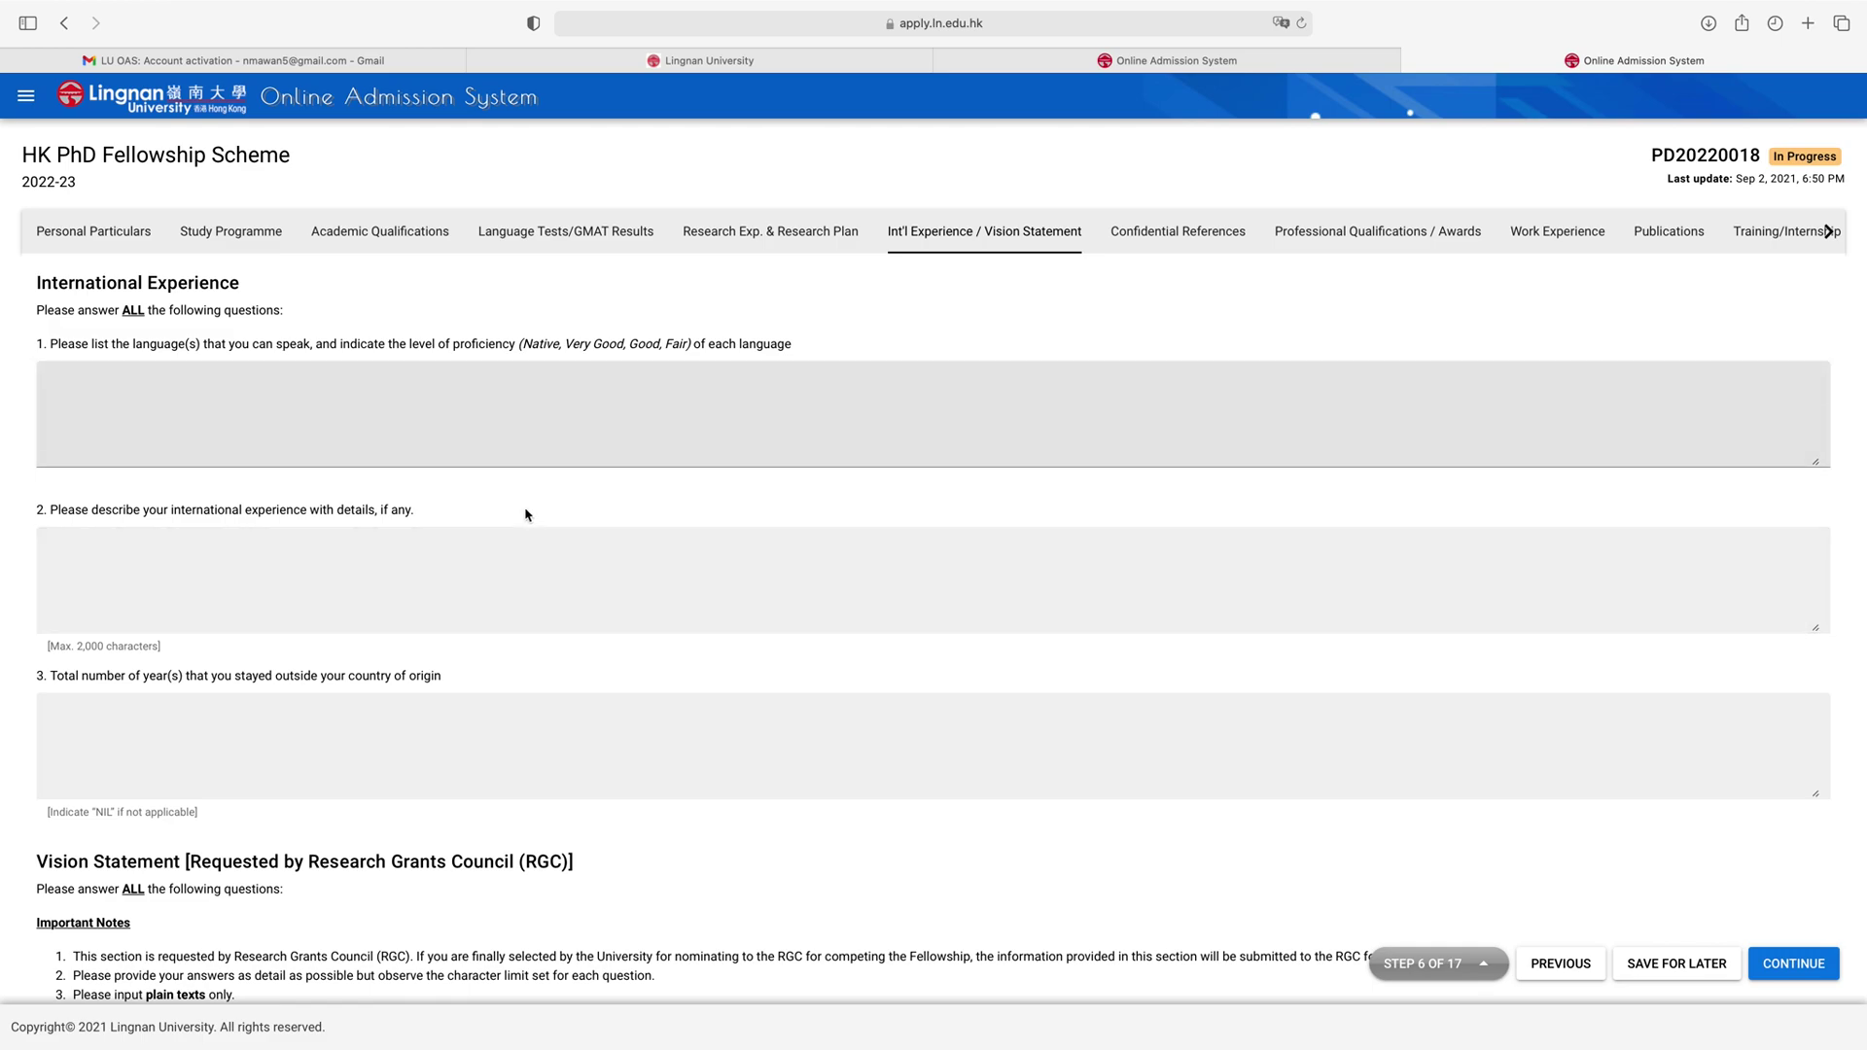
Step: Examine the Confidential References section and the fields of a new referee entry, then close the blank entry without saving
{"action": "left_click", "coordinate": [1178, 249]}
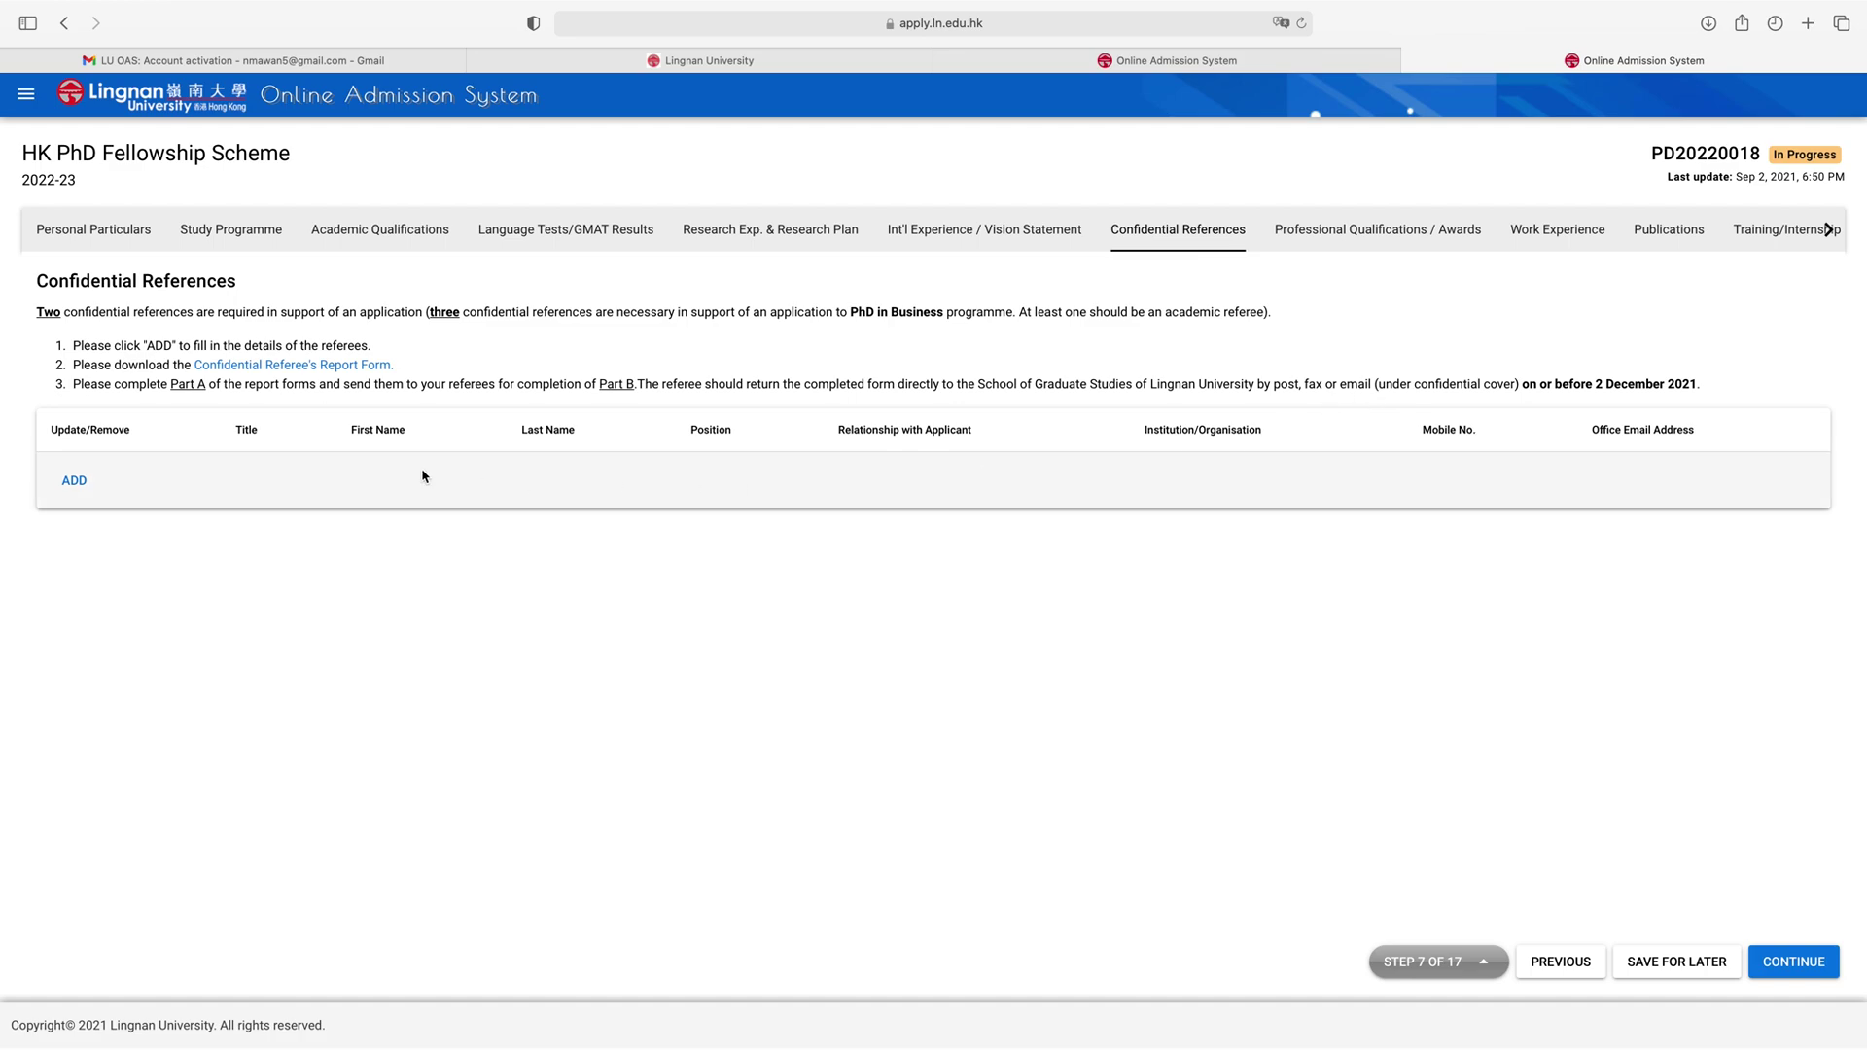
{"action": "left_click", "coordinate": [70, 484]}
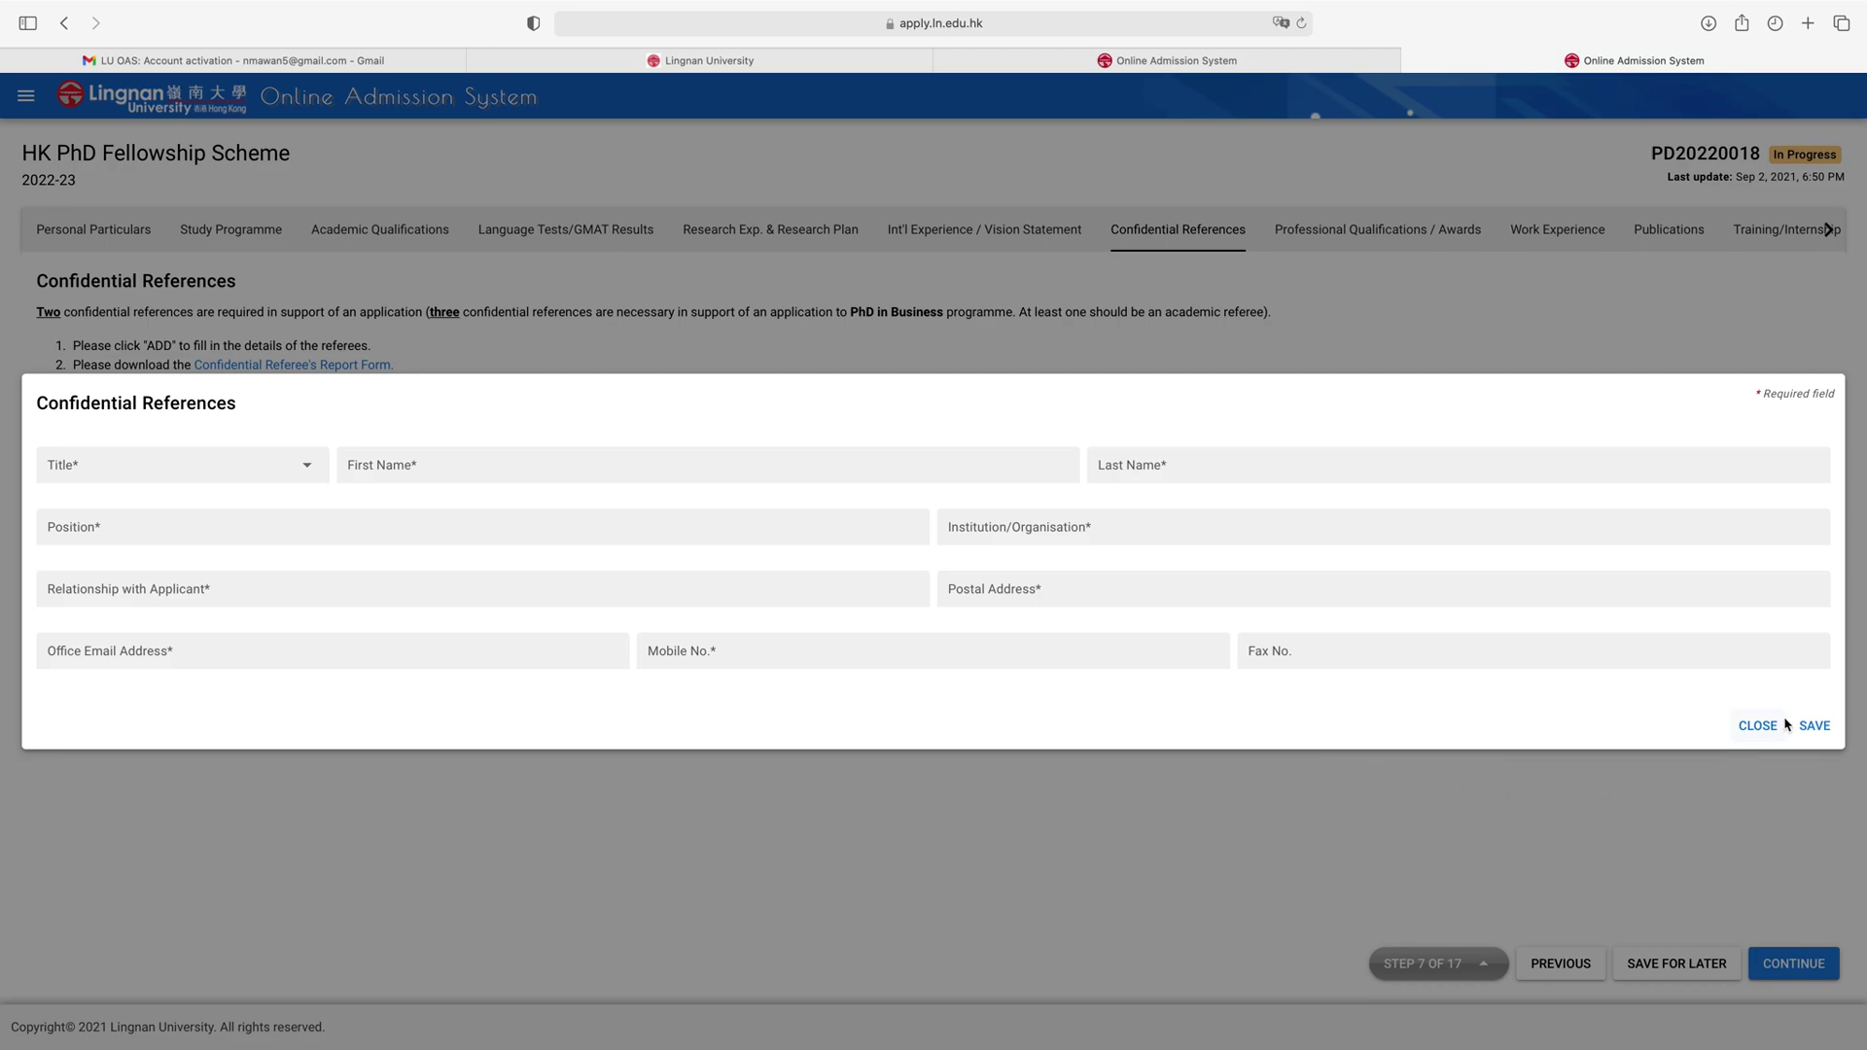
{"action": "left_click", "coordinate": [1308, 807]}
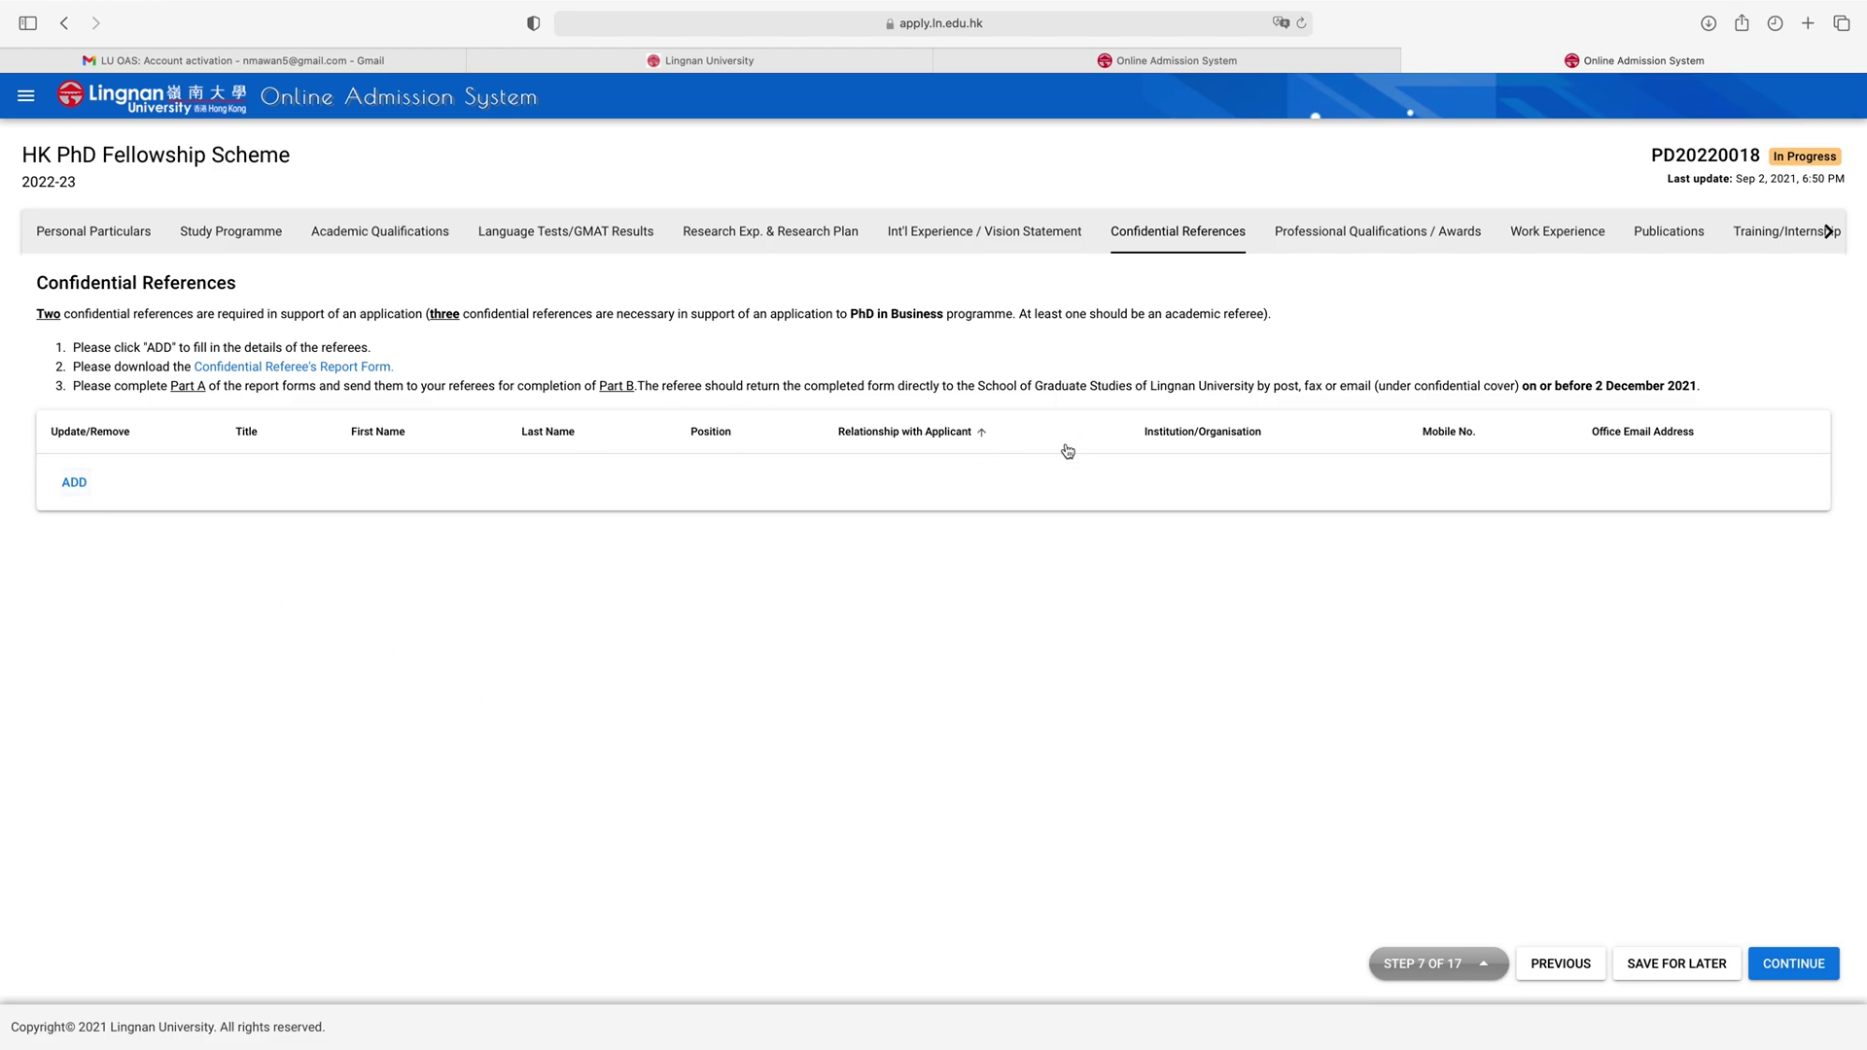
Step: Check which details the Professional Qualifications / Awards, Work Experience and Publications sections ask for
{"action": "left_click", "coordinate": [1382, 237]}
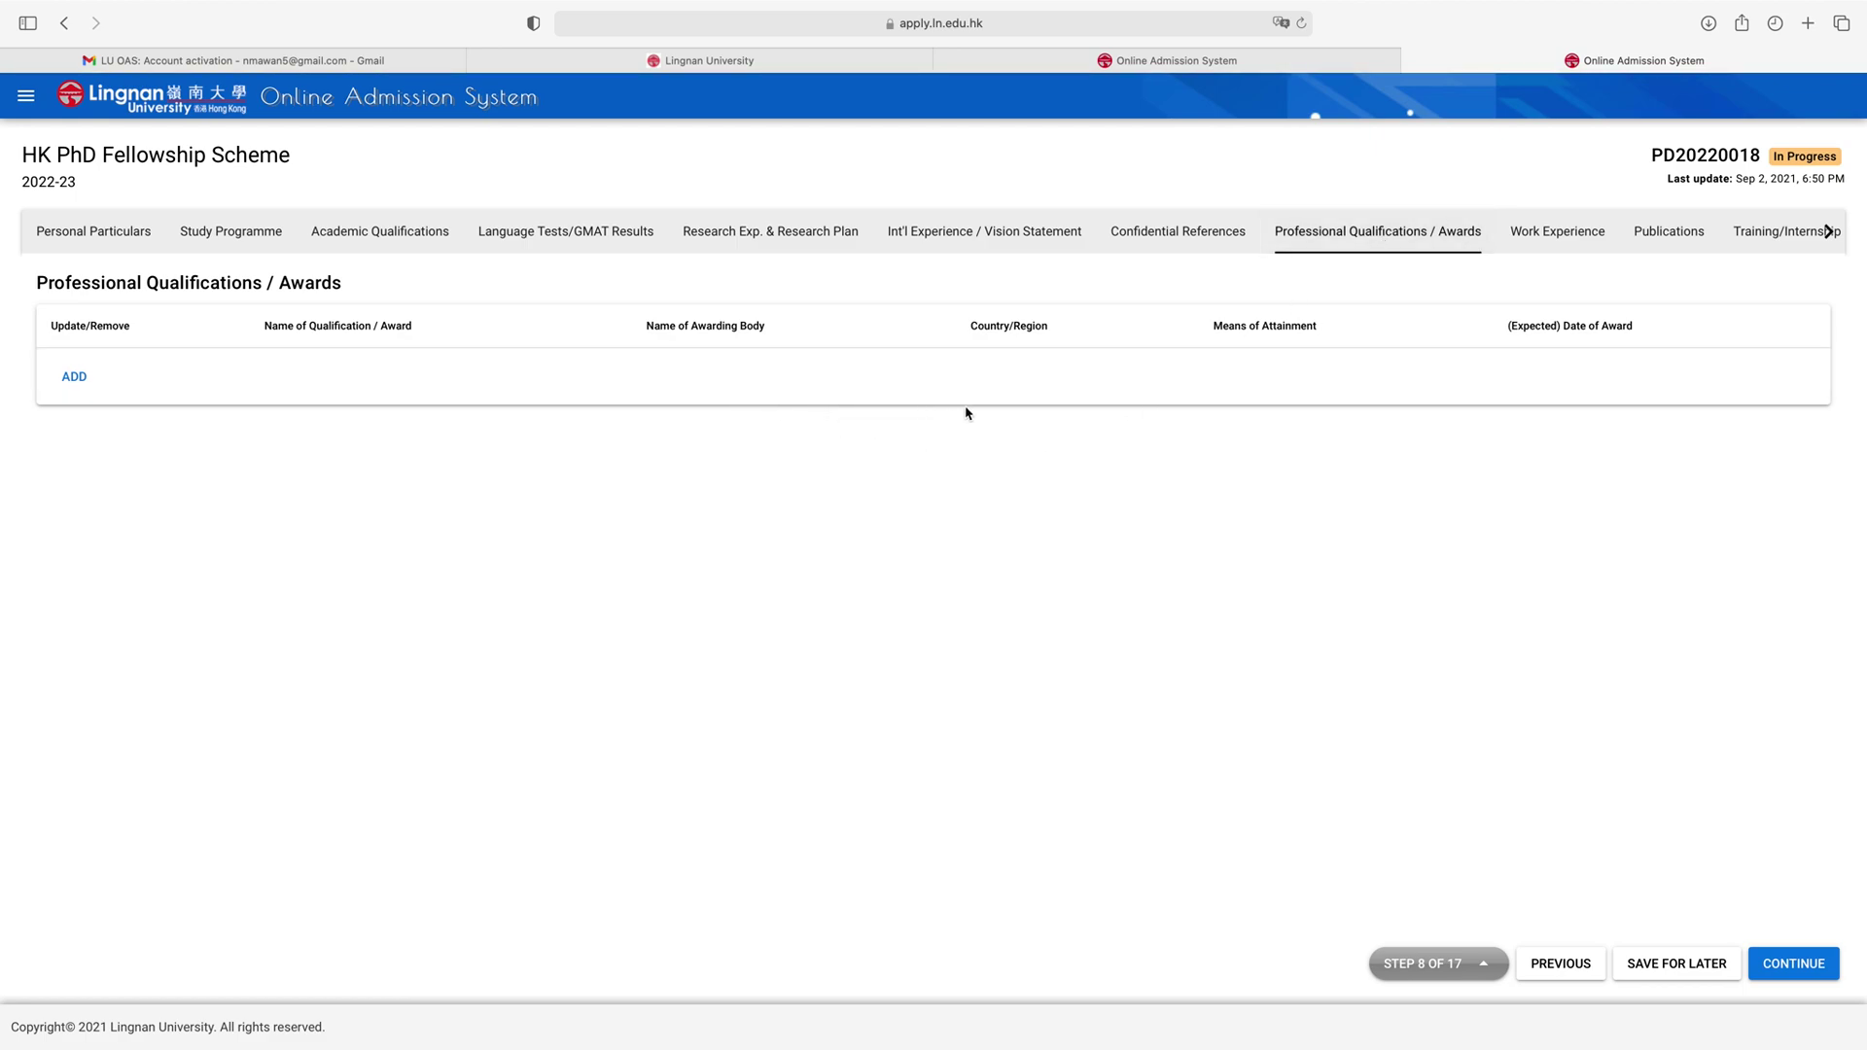
{"action": "left_click", "coordinate": [1557, 245]}
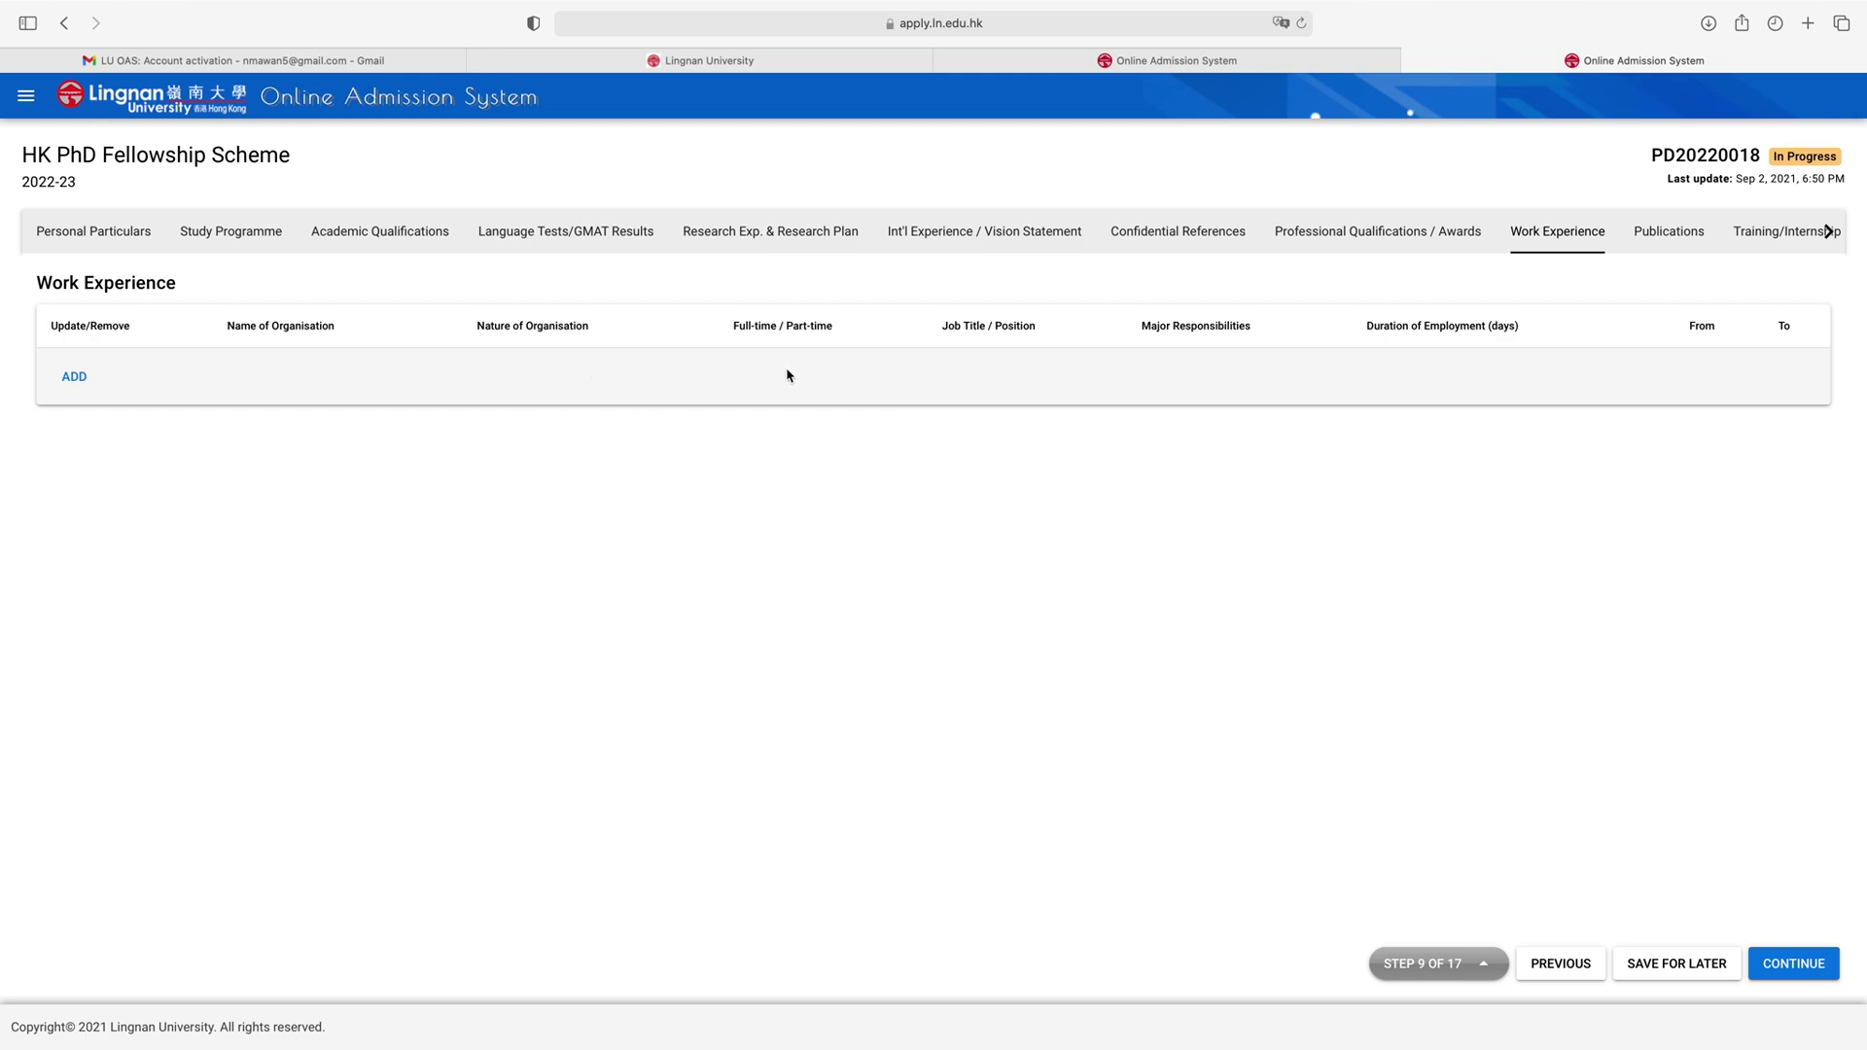
{"action": "left_click", "coordinate": [1685, 242]}
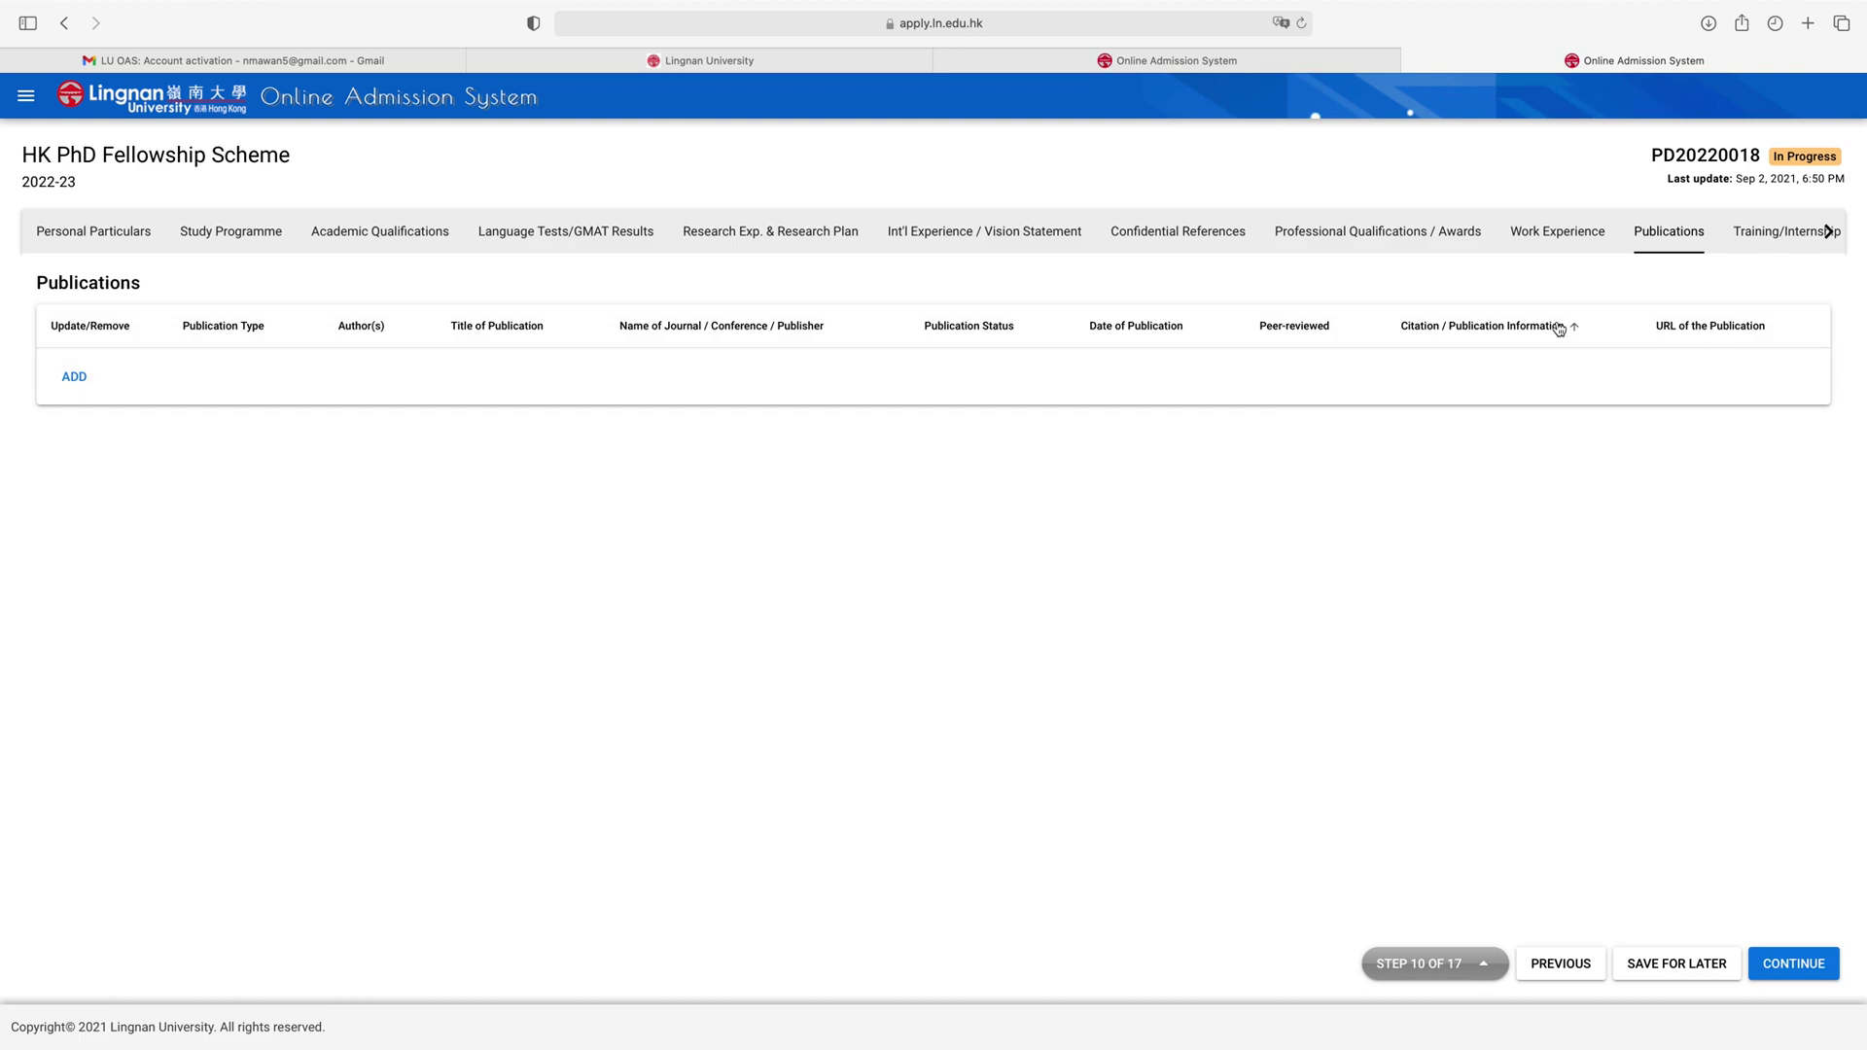
Step: Check which details the Training/Internship and Extra-curricular Activities sections ask for
{"action": "left_click", "coordinate": [1751, 243]}
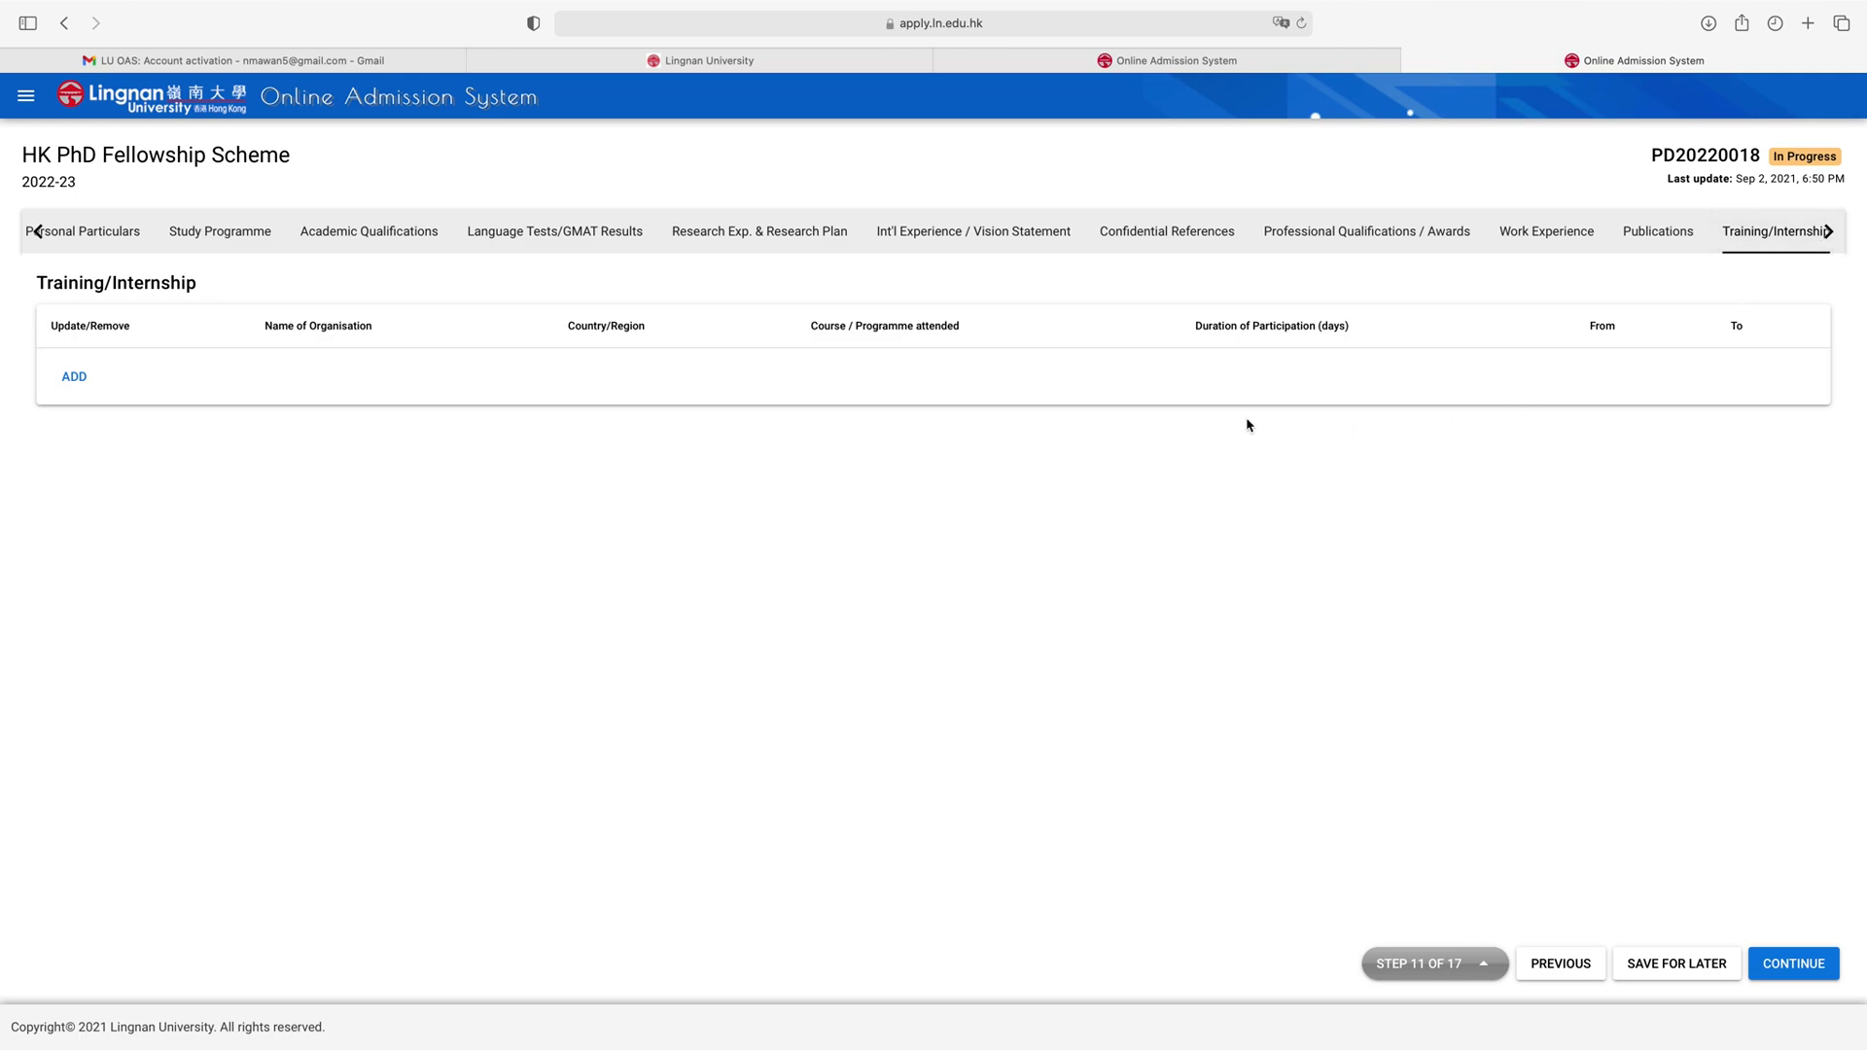
{"action": "left_click", "coordinate": [1830, 234]}
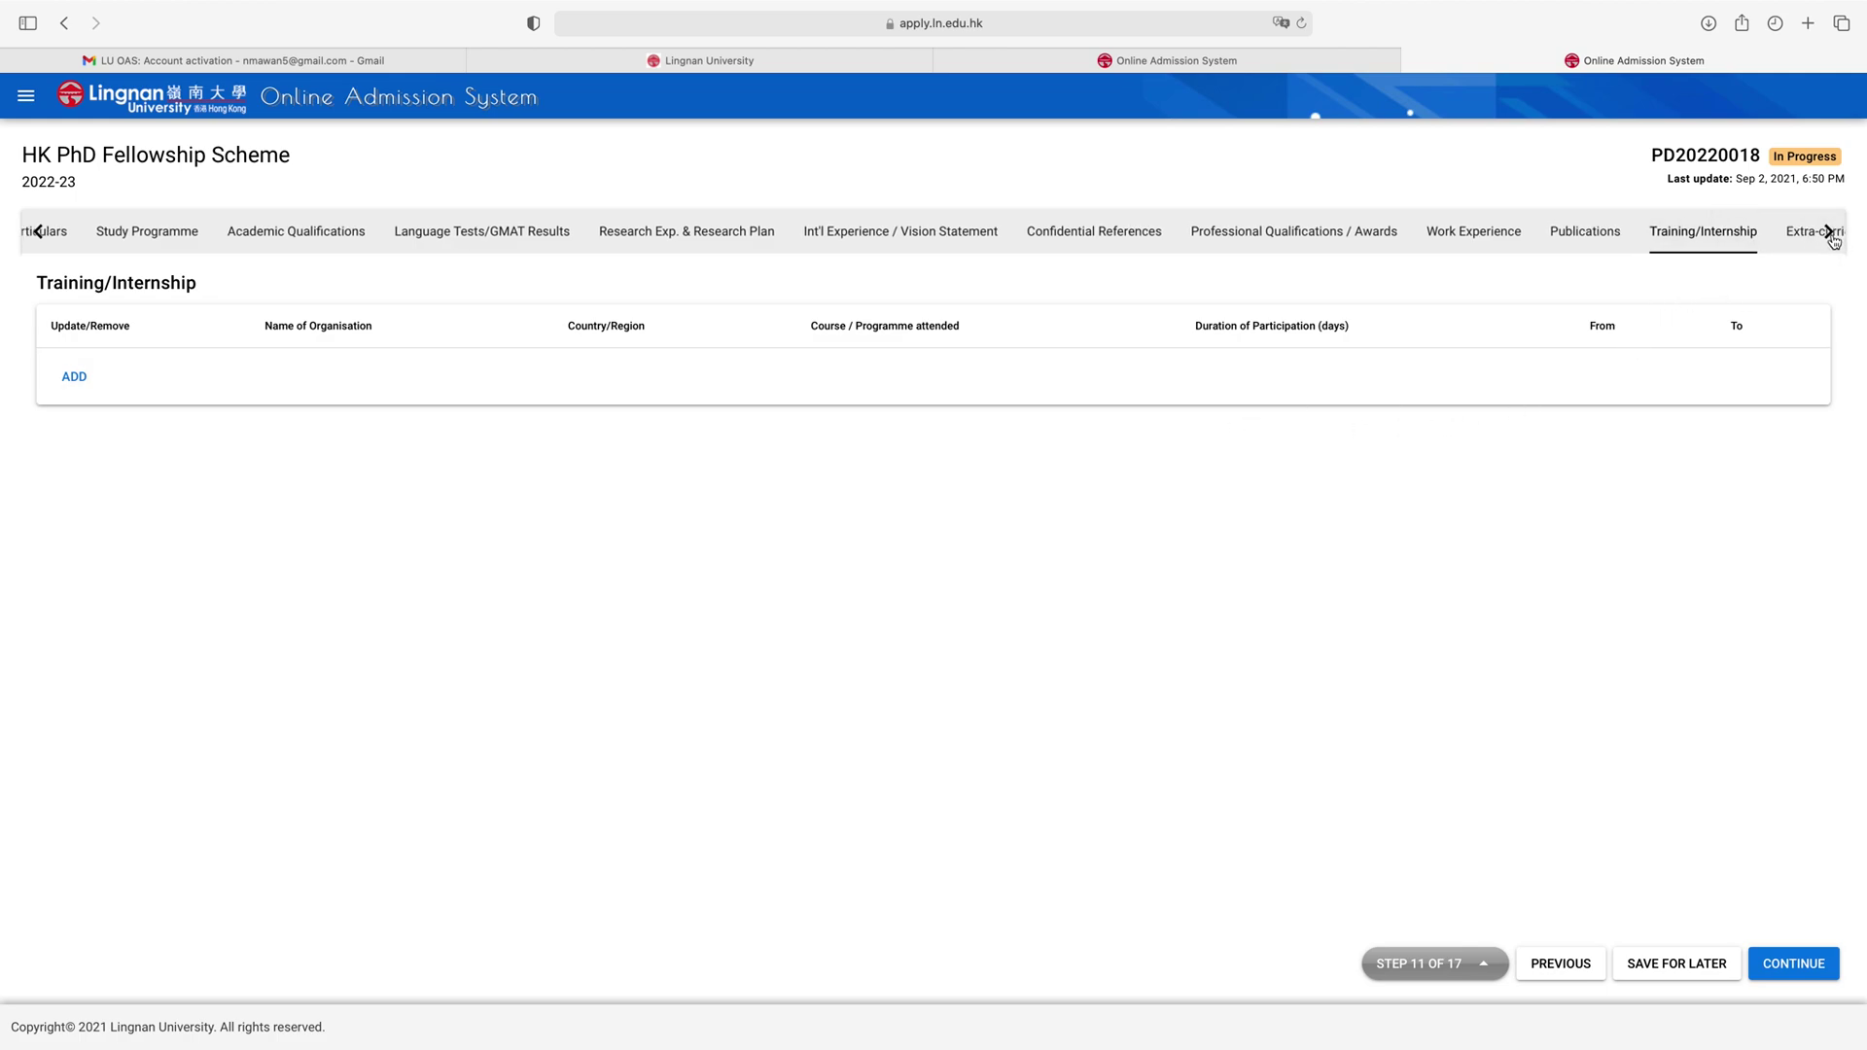
{"action": "left_click", "coordinate": [1825, 236]}
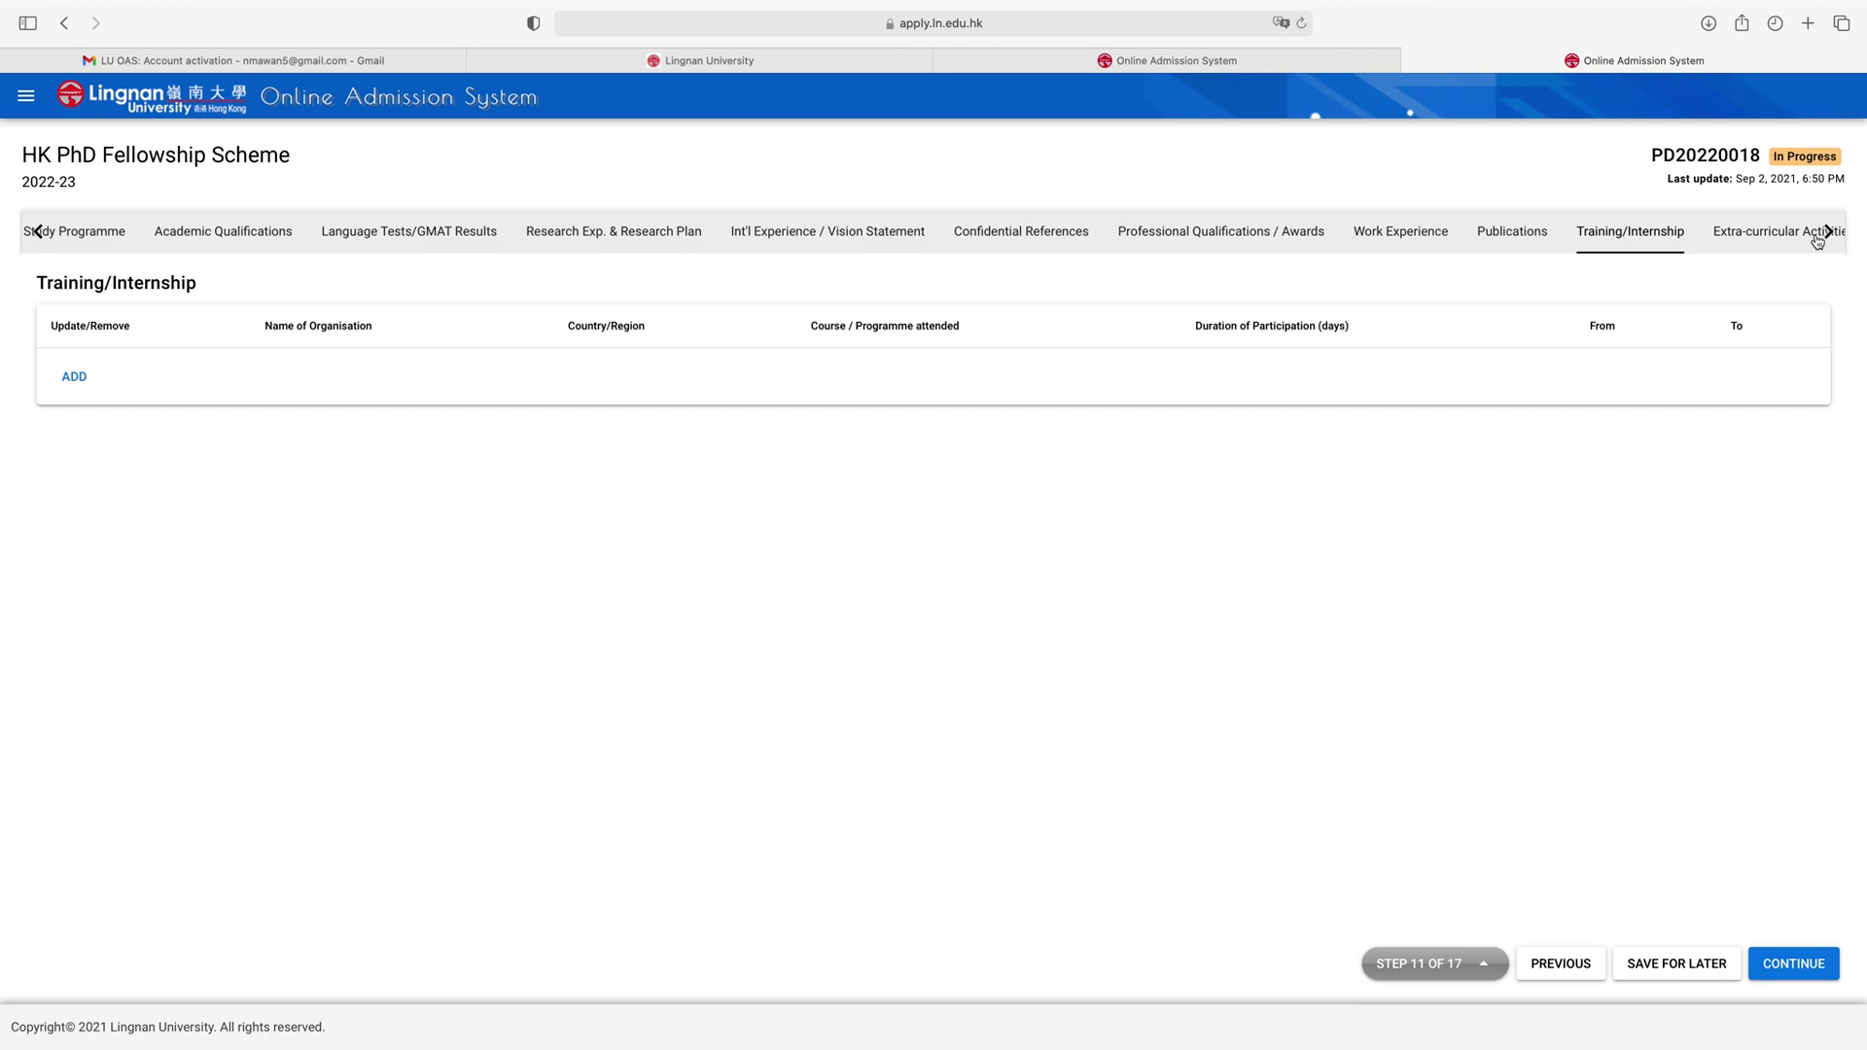
{"action": "left_click", "coordinate": [1817, 239]}
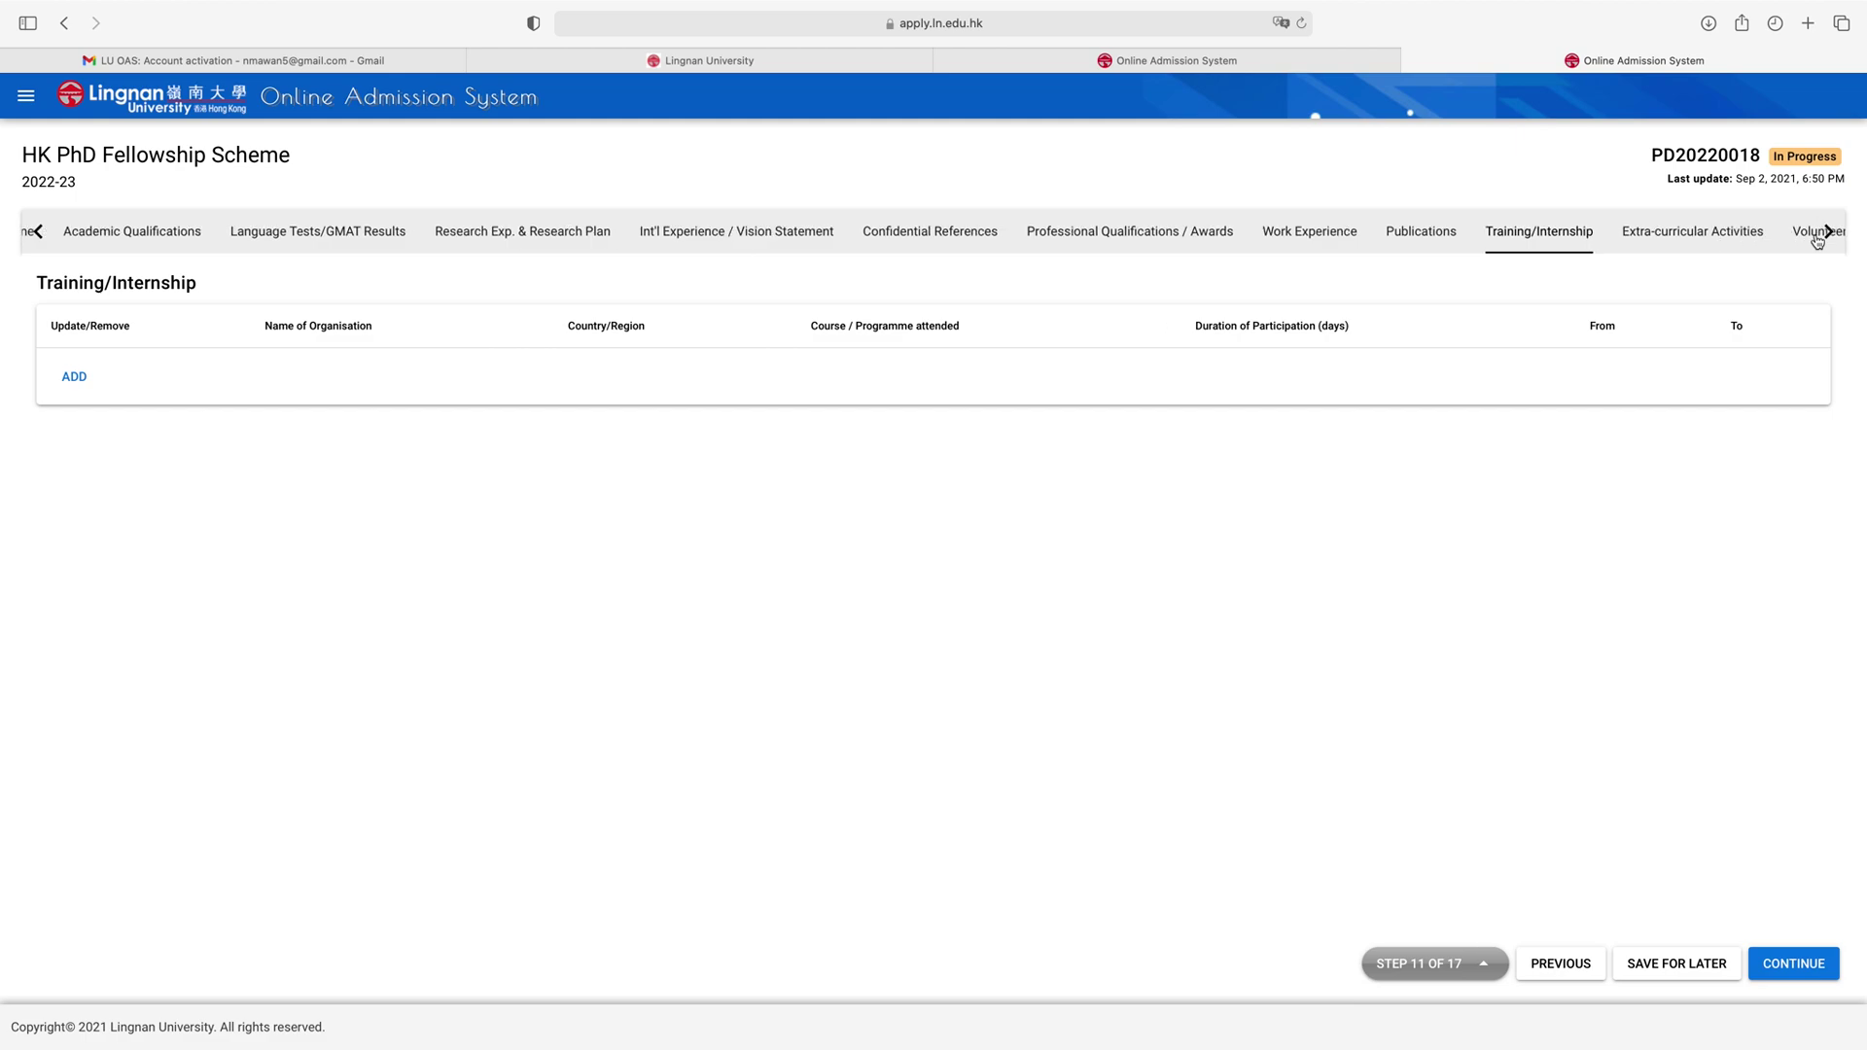
{"action": "left_click", "coordinate": [1717, 246]}
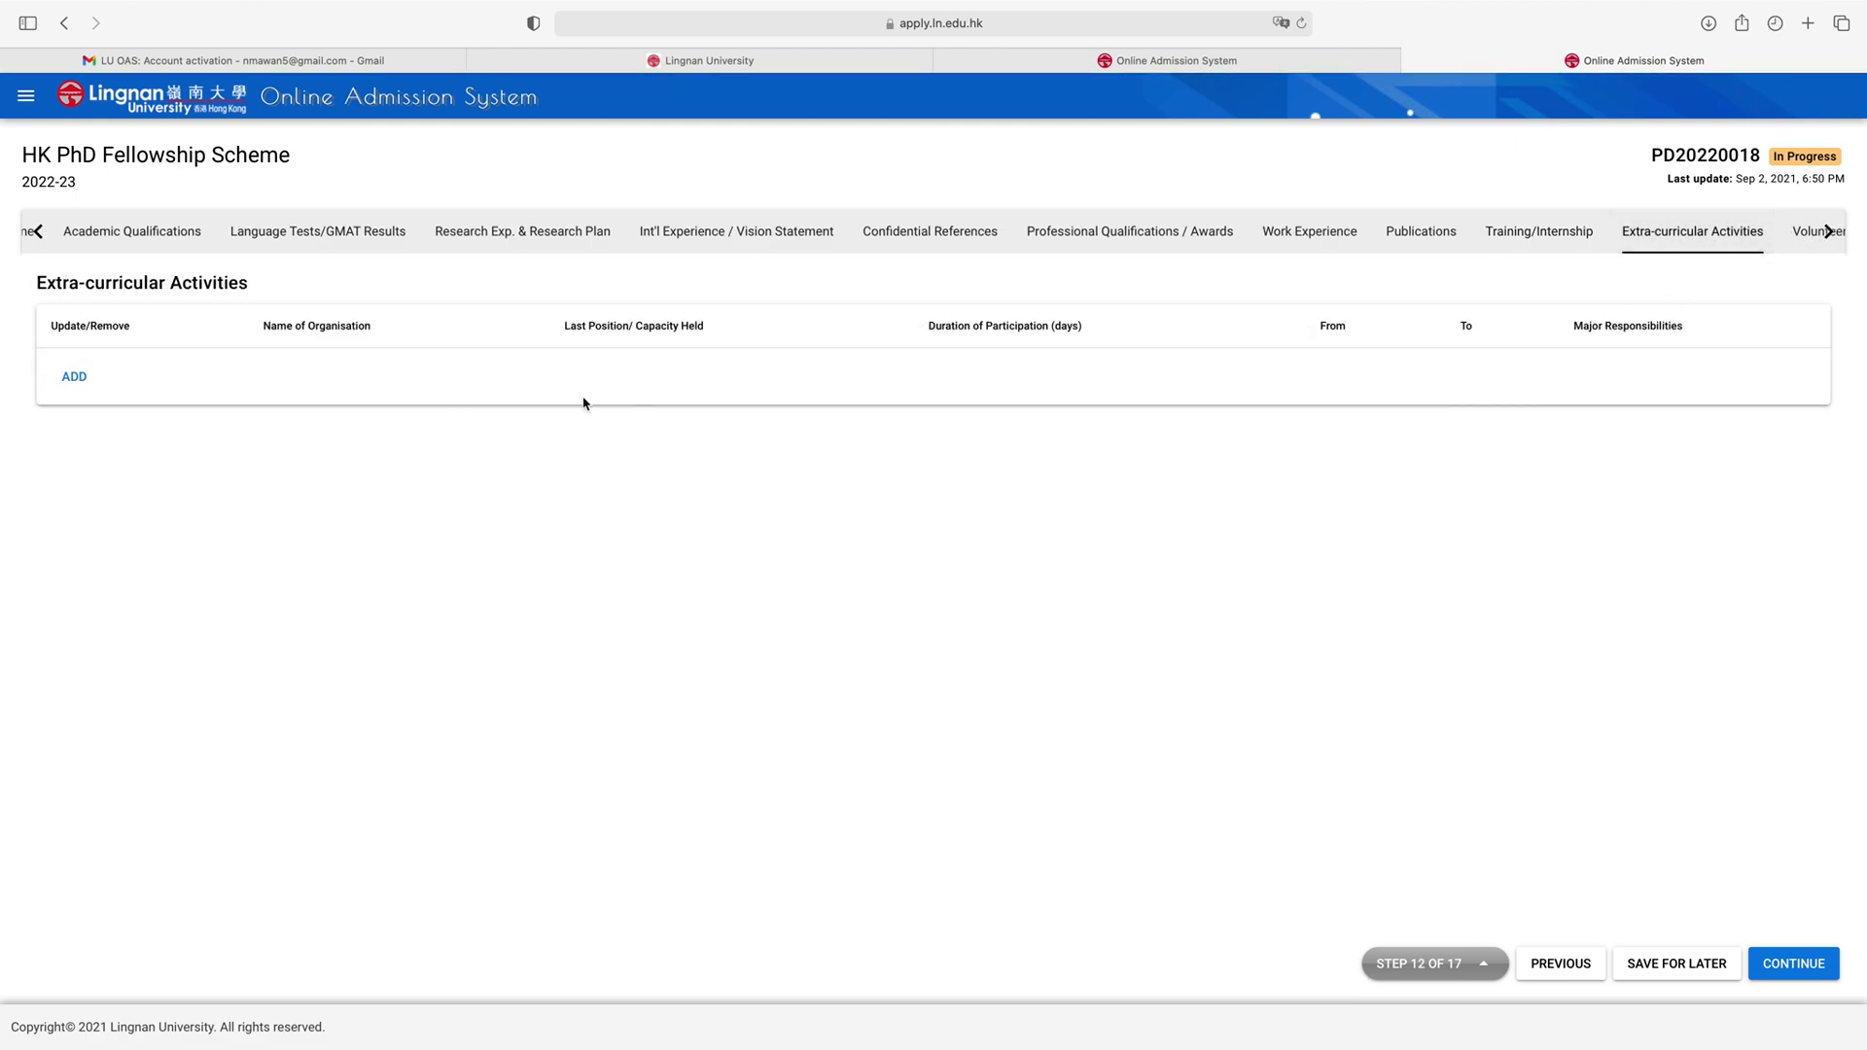
Step: View the Volunteer Work/Comm. Service section and read the document requirements in the Upload Center
{"action": "left_click", "coordinate": [1830, 237]}
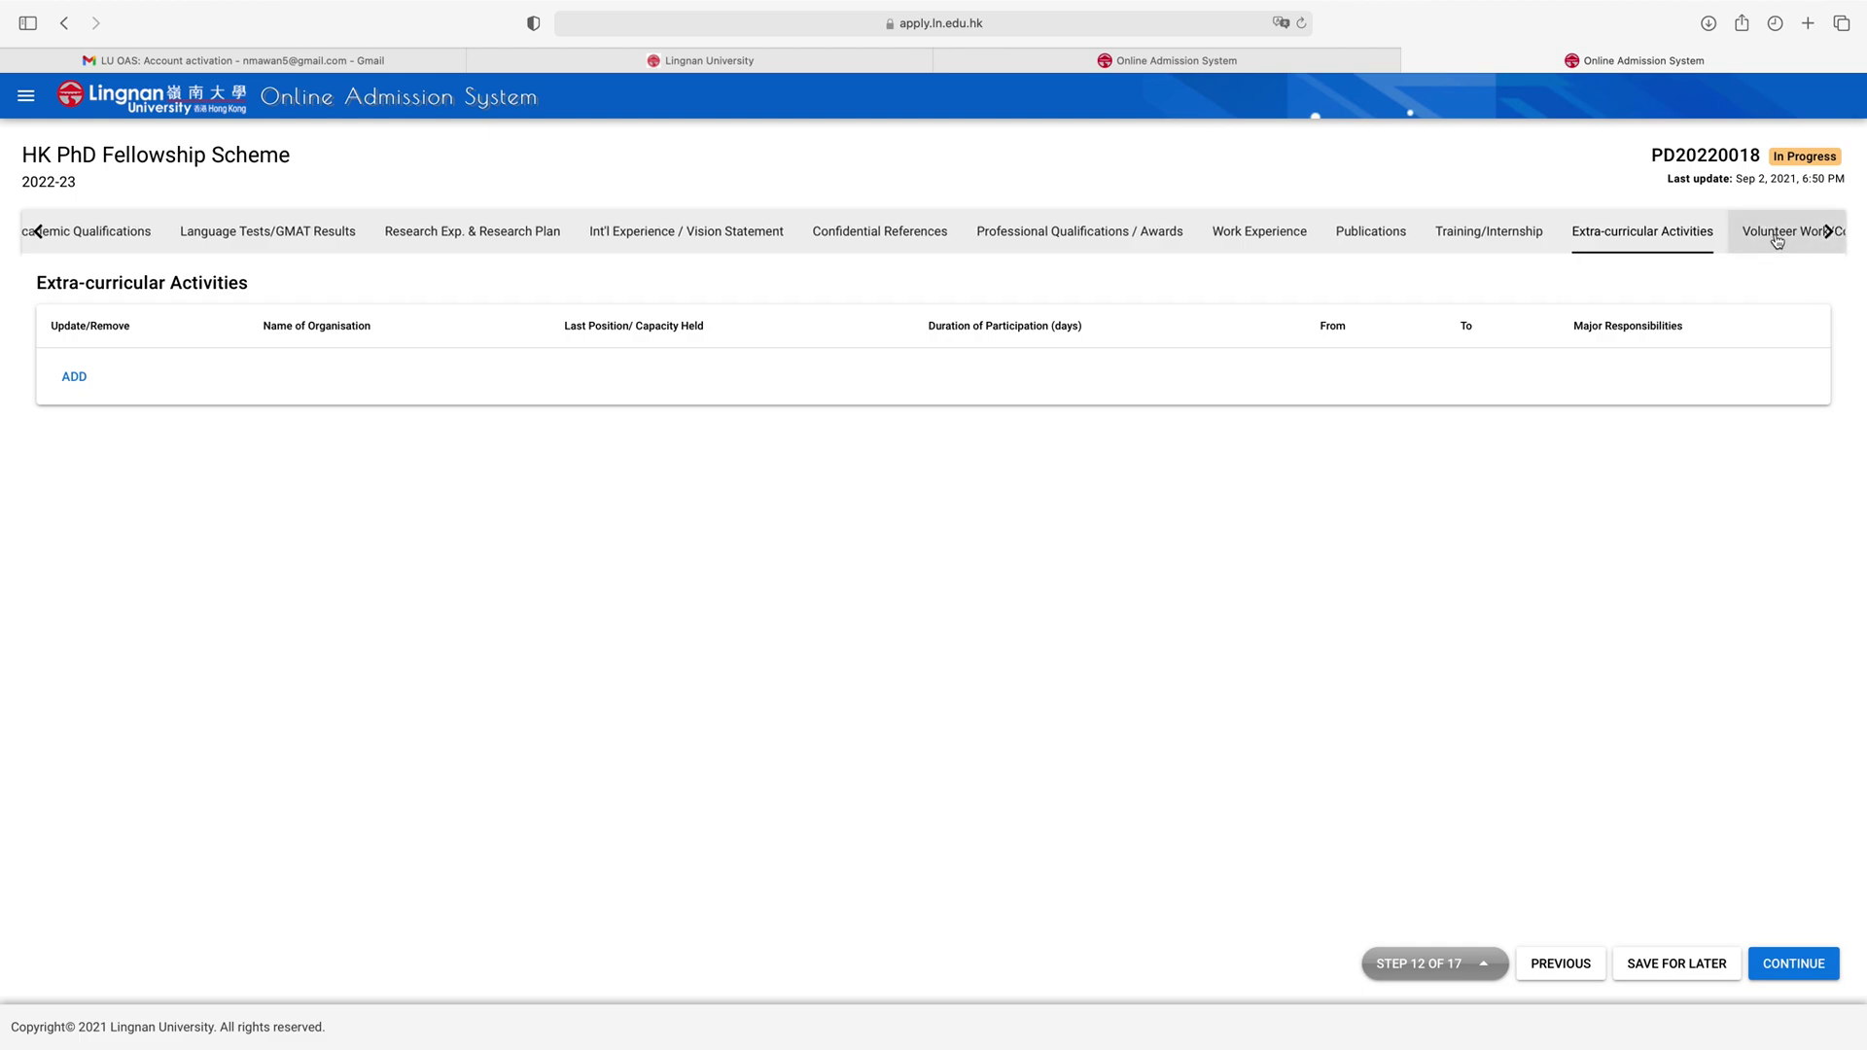
{"action": "left_click", "coordinate": [1786, 243]}
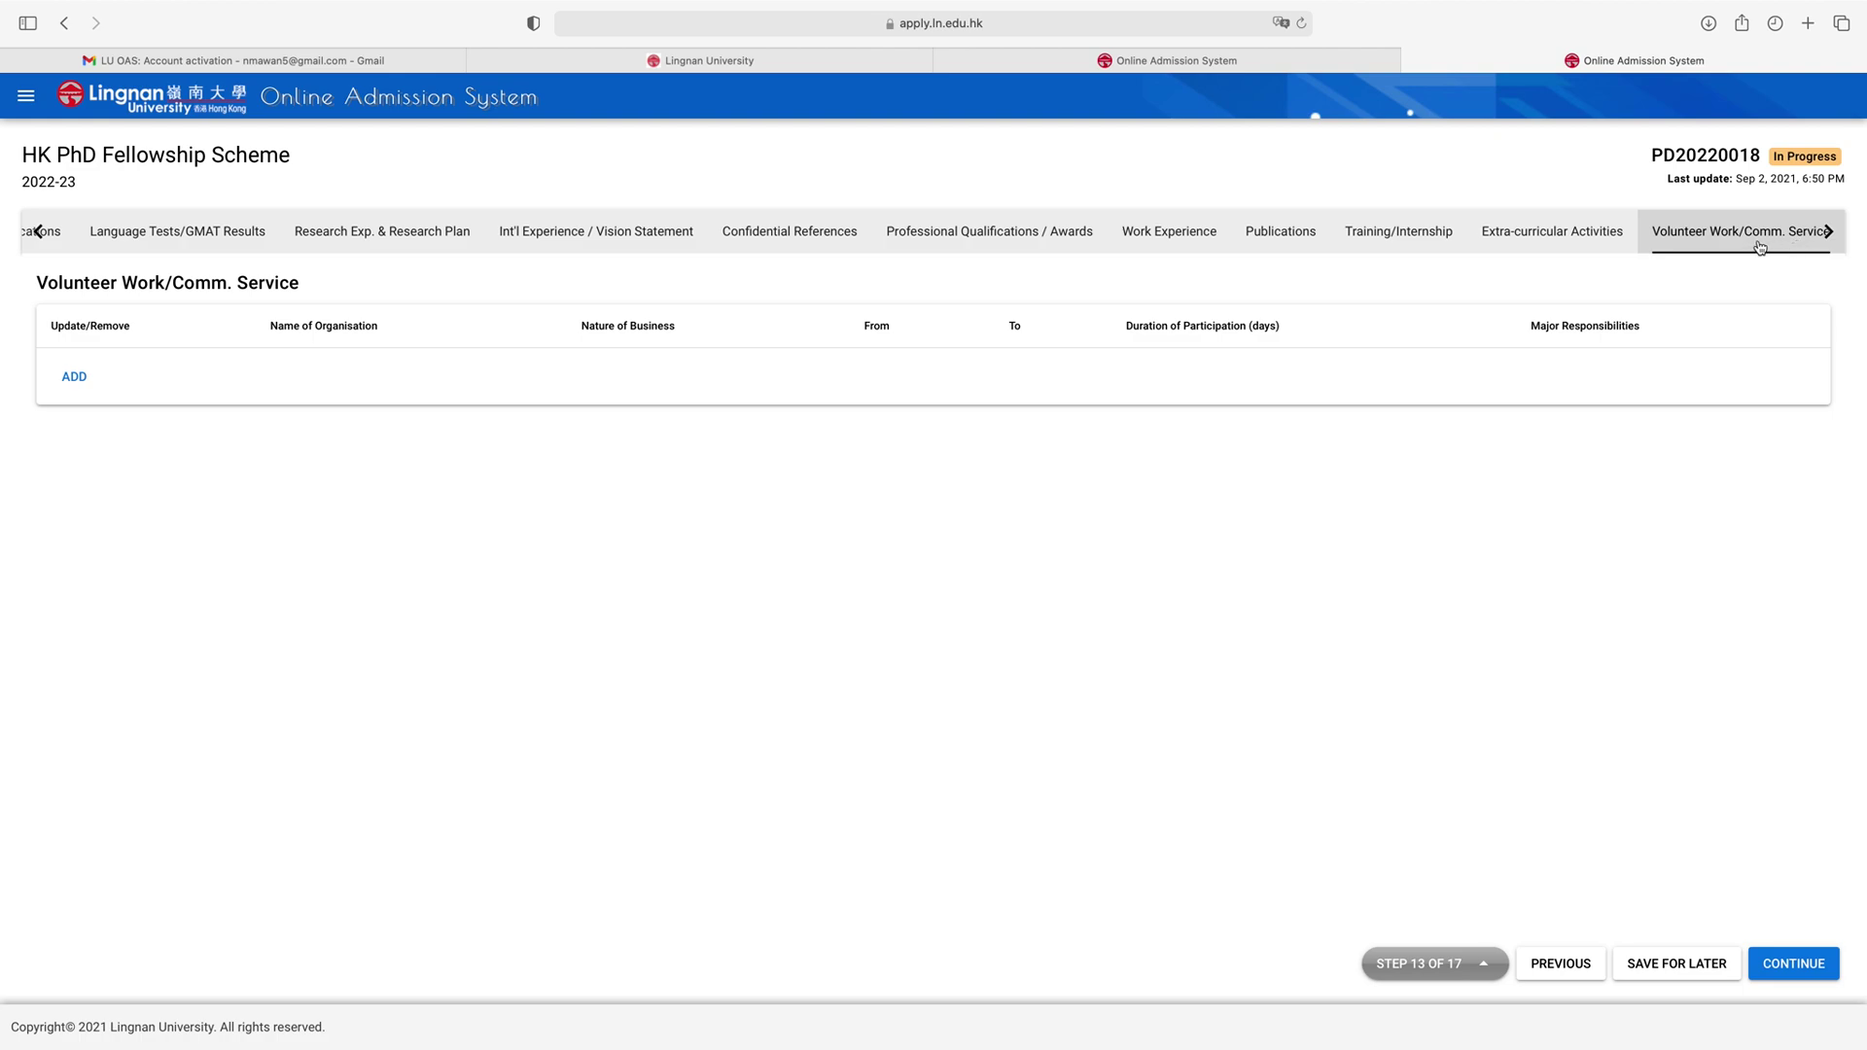
{"action": "left_click", "coordinate": [1827, 234]}
{"action": "left_click", "coordinate": [1827, 234]}
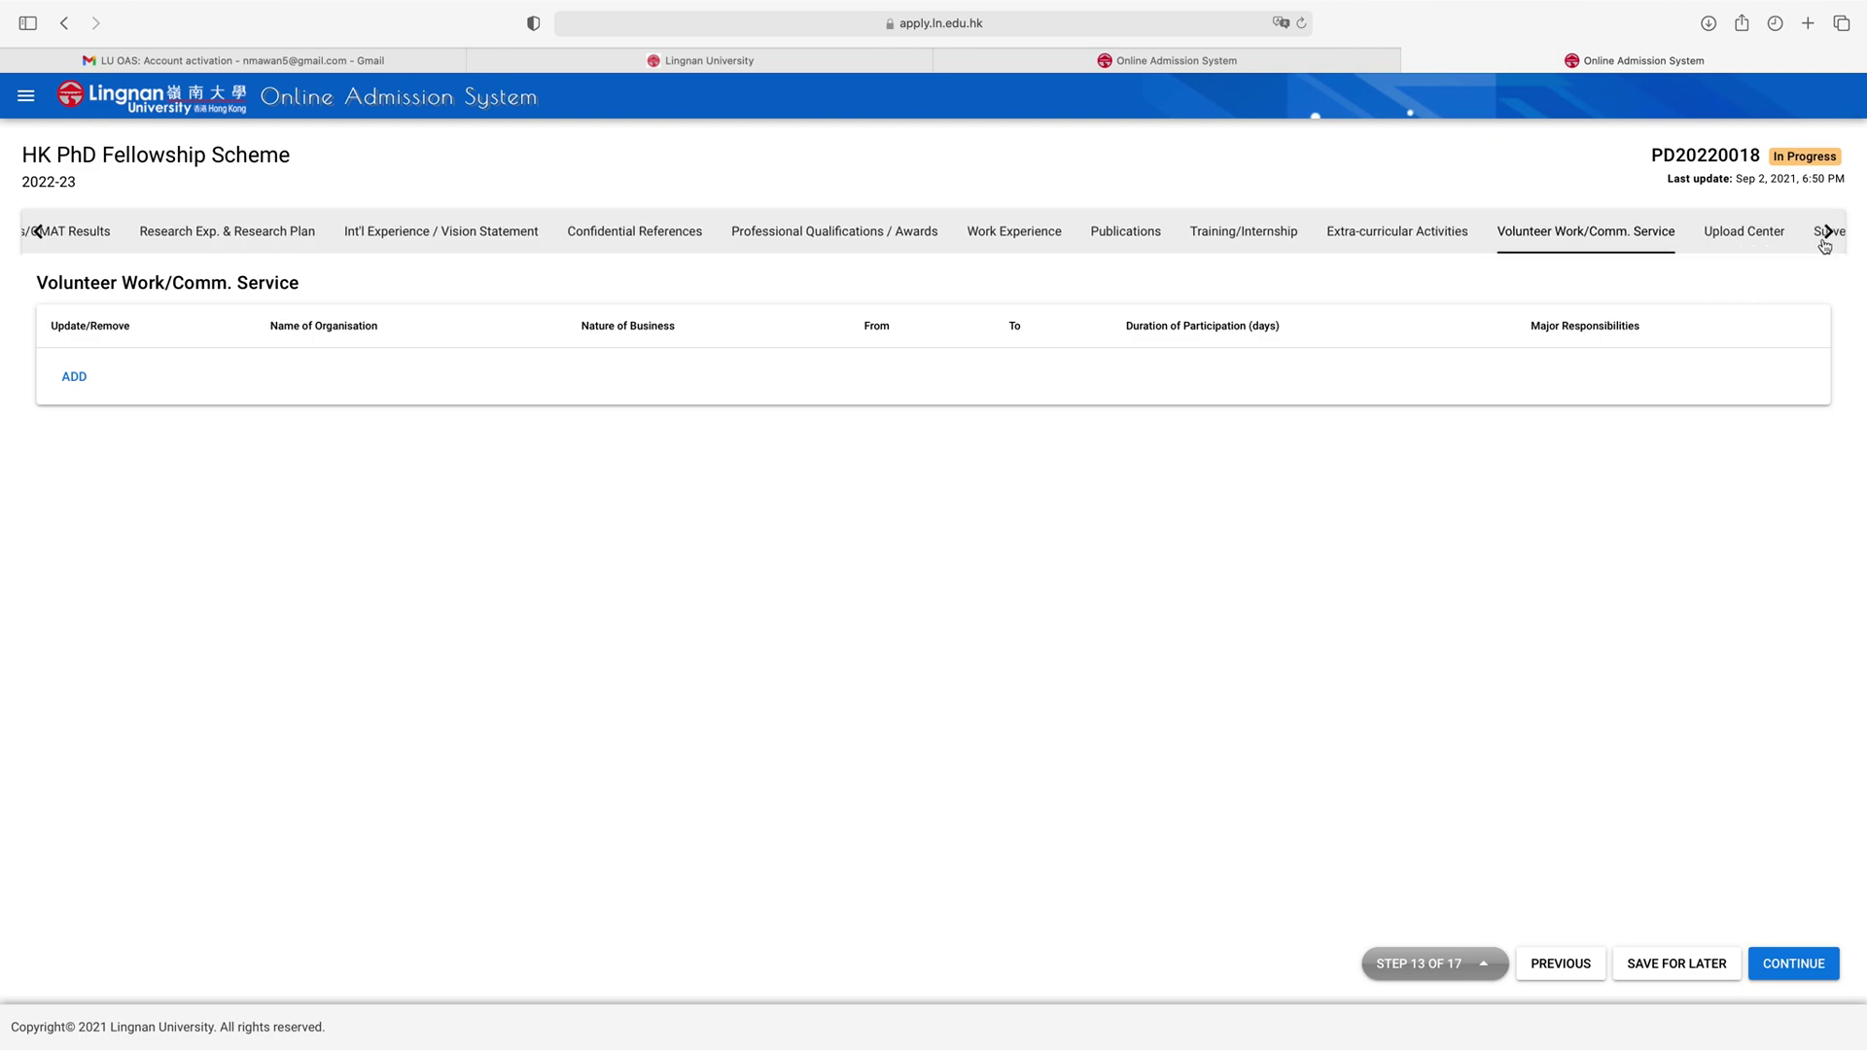
{"action": "left_click", "coordinate": [1744, 243]}
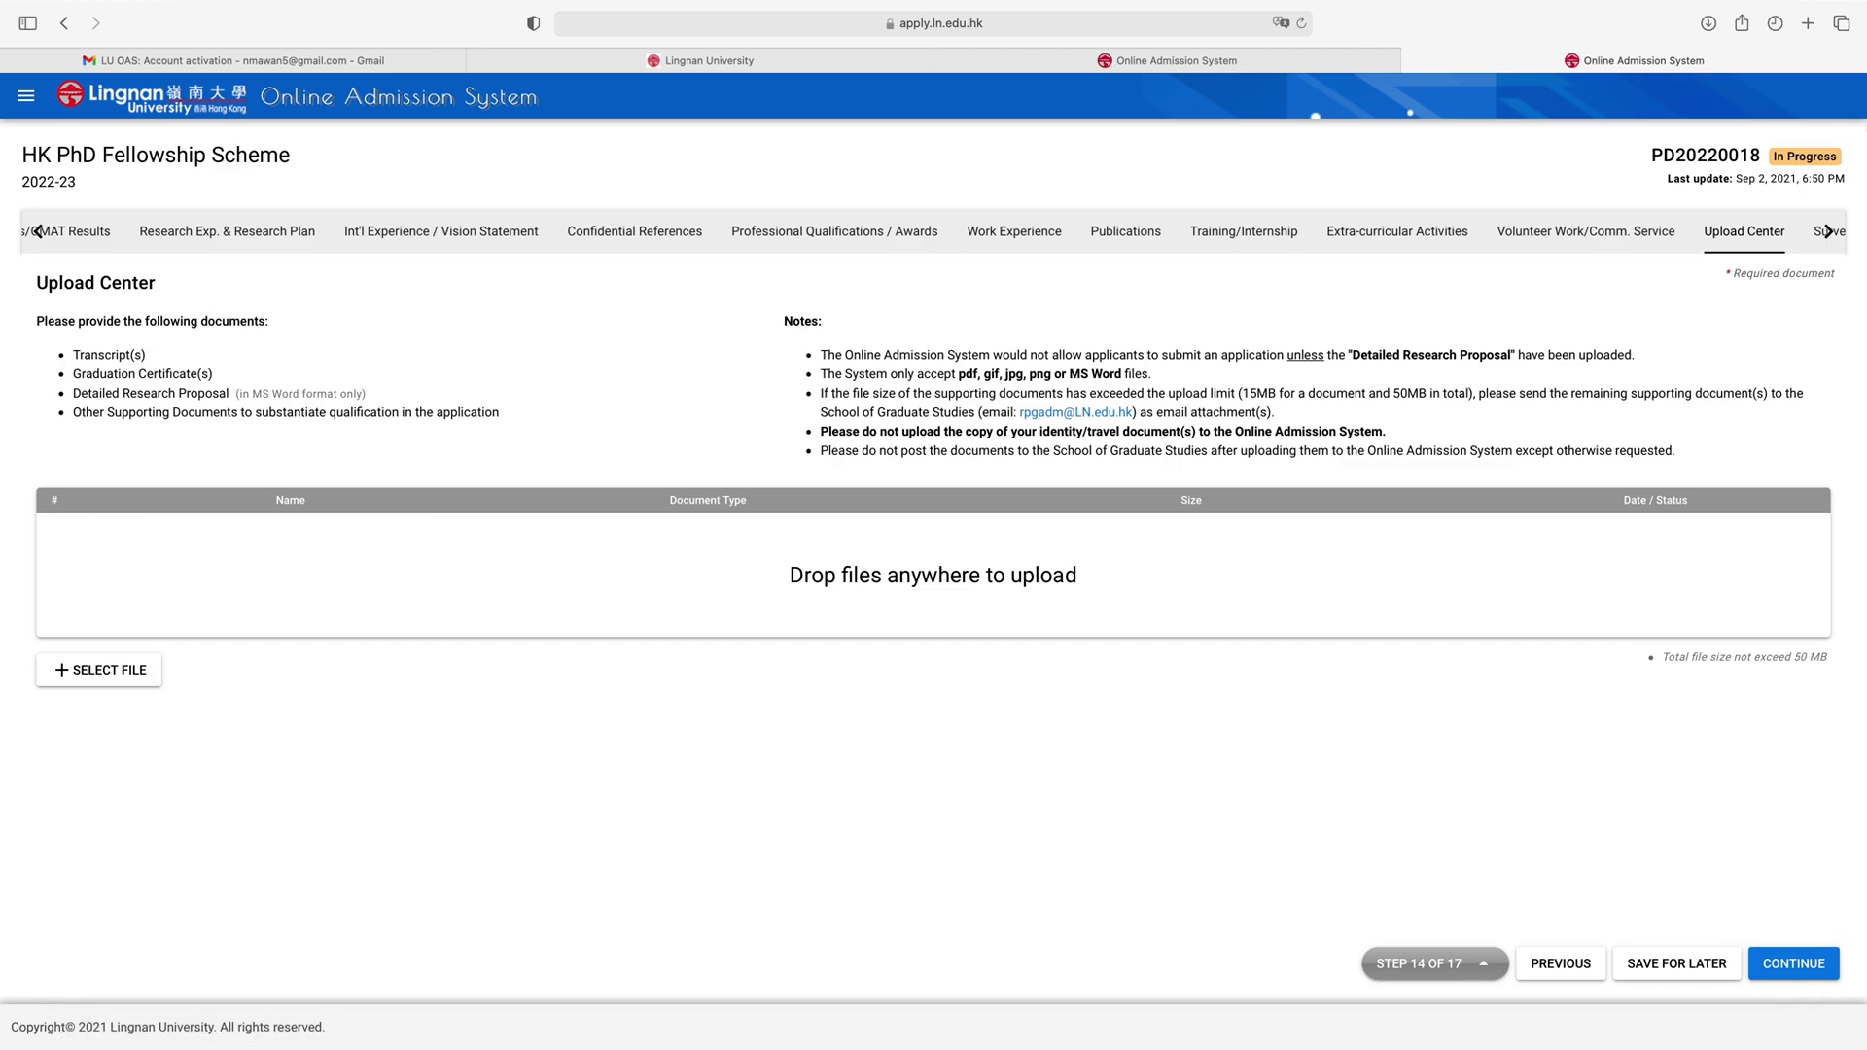
Step: Look through the Survey options on how the applicant knows the programme and read the Declaration of Relationships question
{"action": "left_click", "coordinate": [1828, 232]}
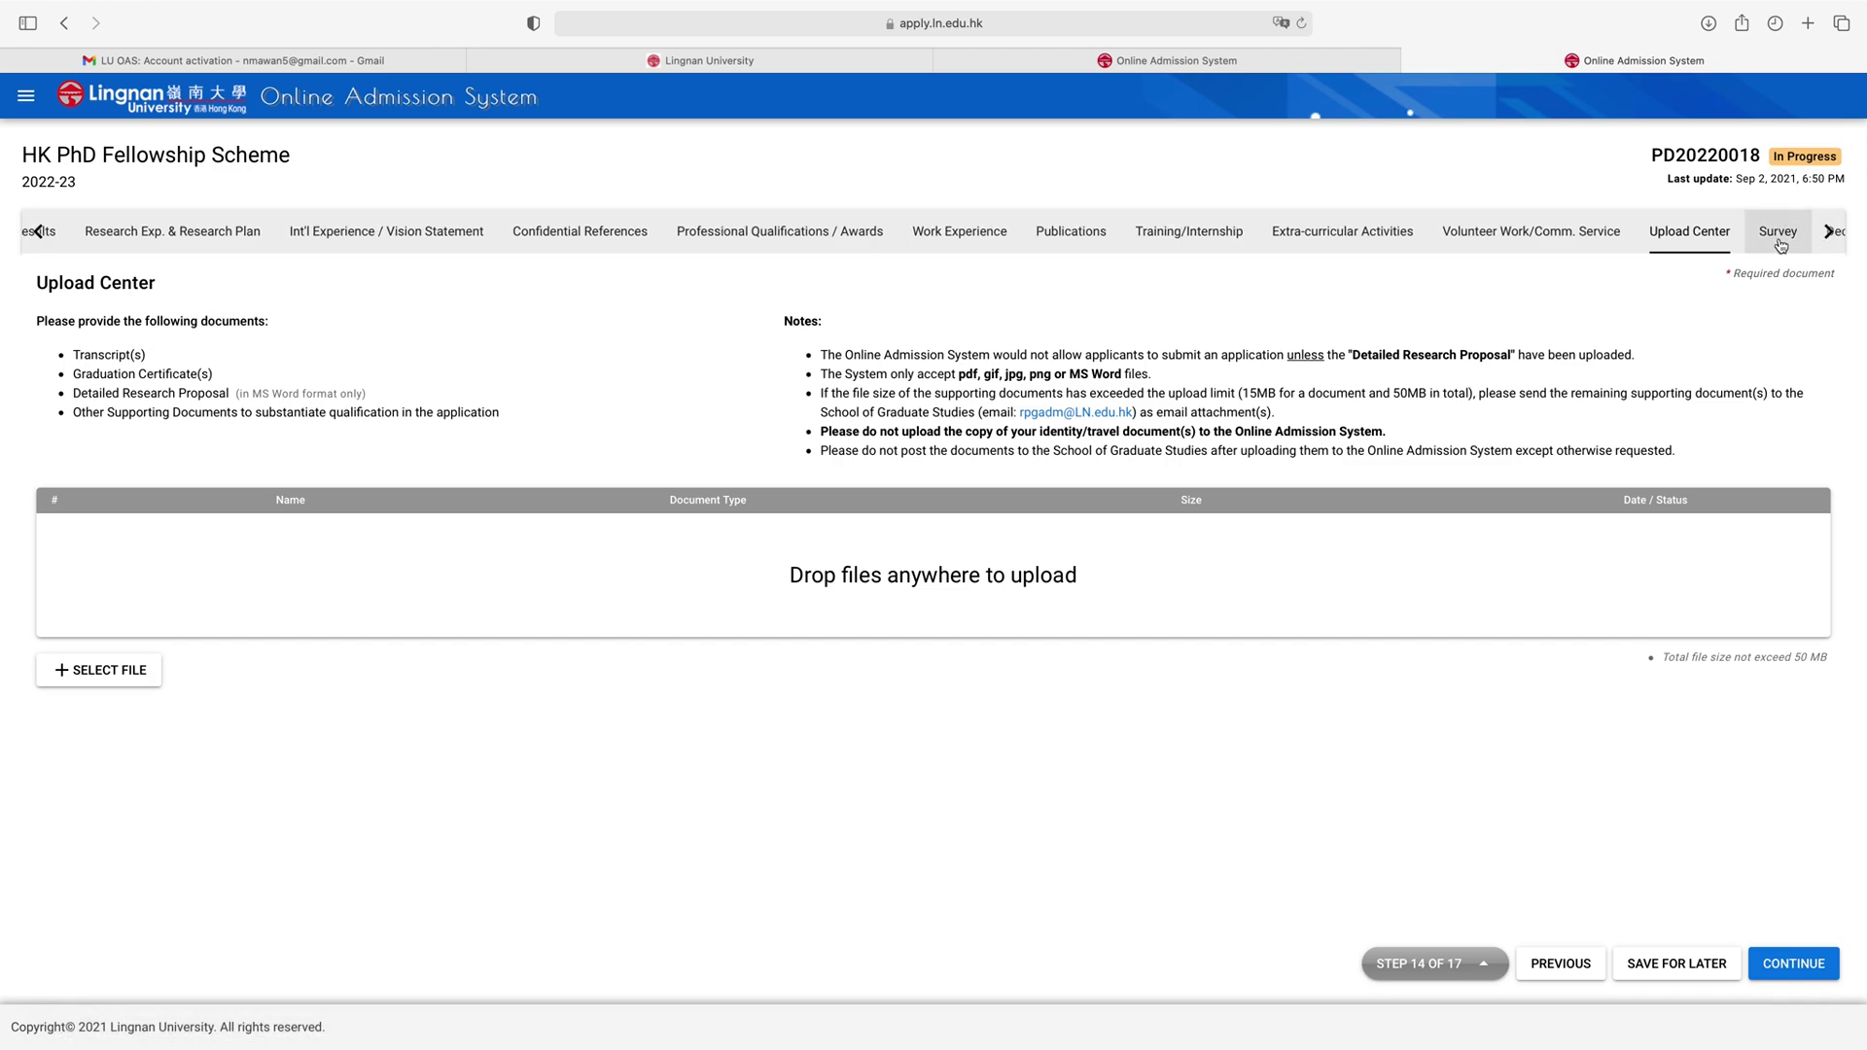
{"action": "left_click", "coordinate": [1779, 238]}
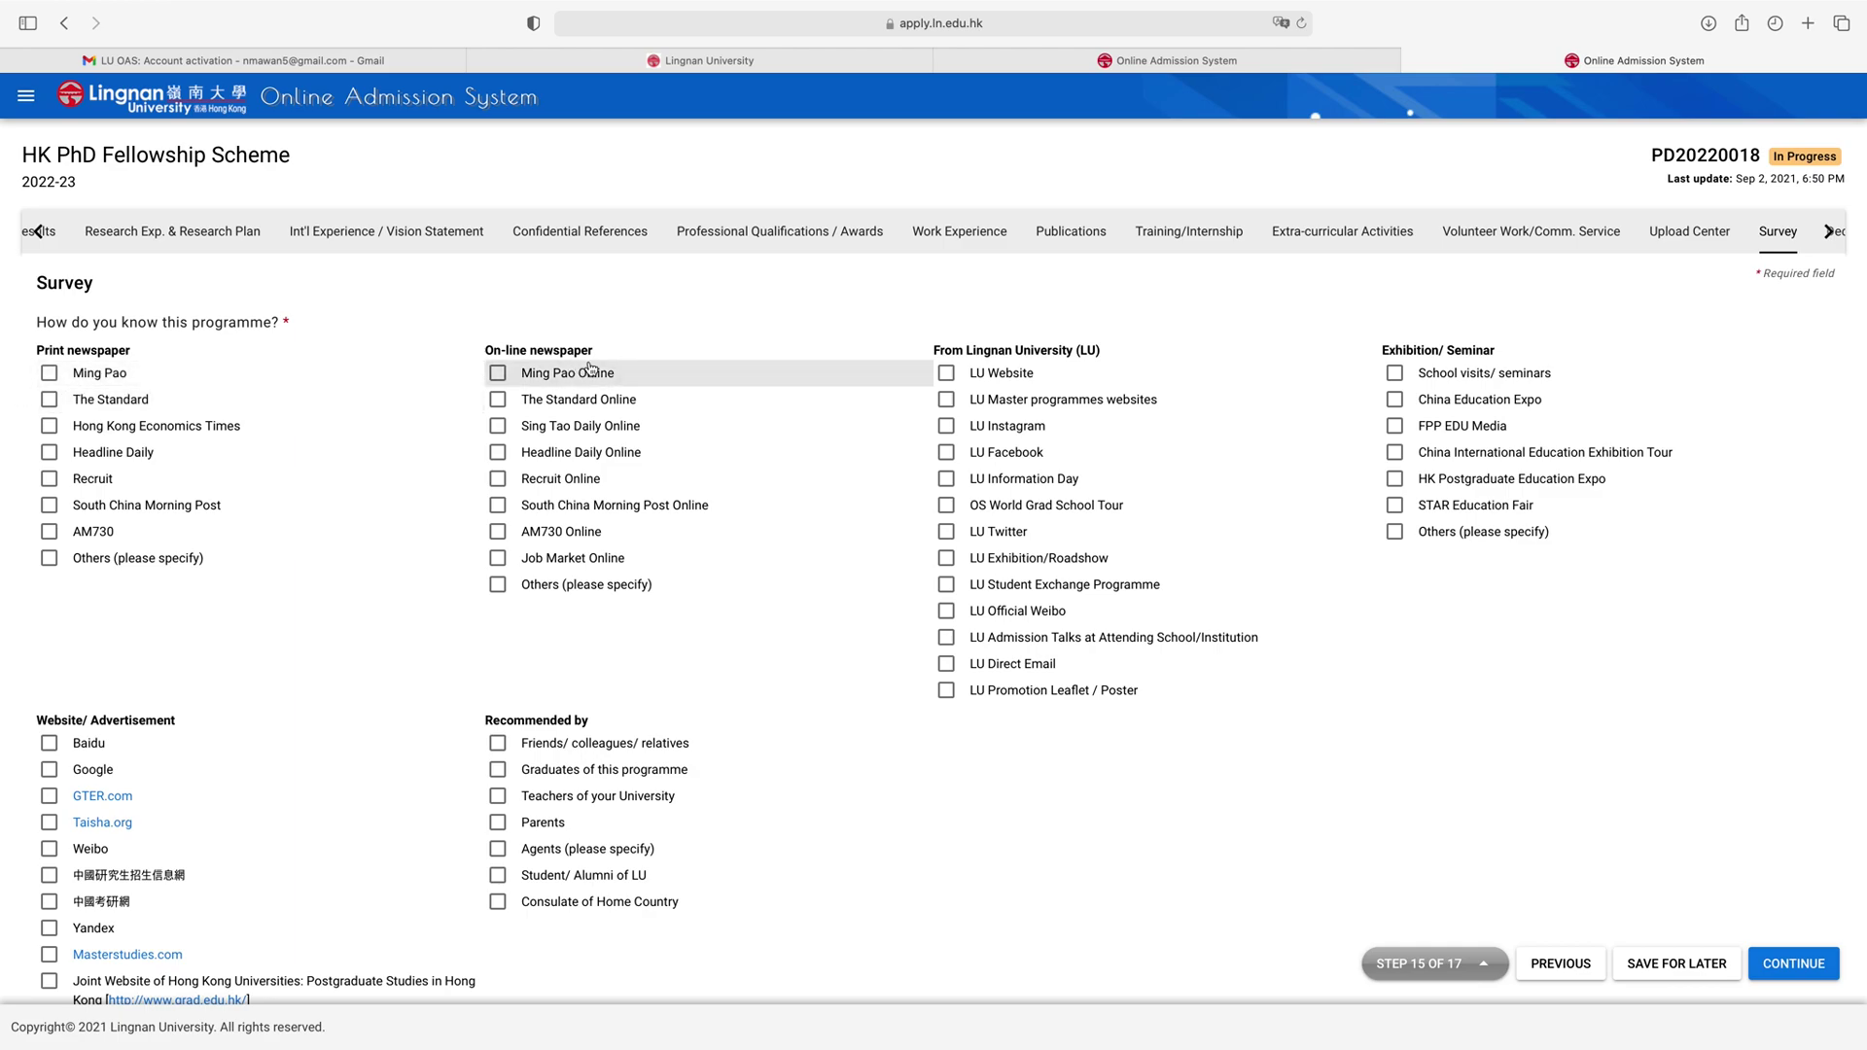
{"action": "scroll", "coordinate": [549, 406], "scroll_direction": "down", "scroll_amount": 5}
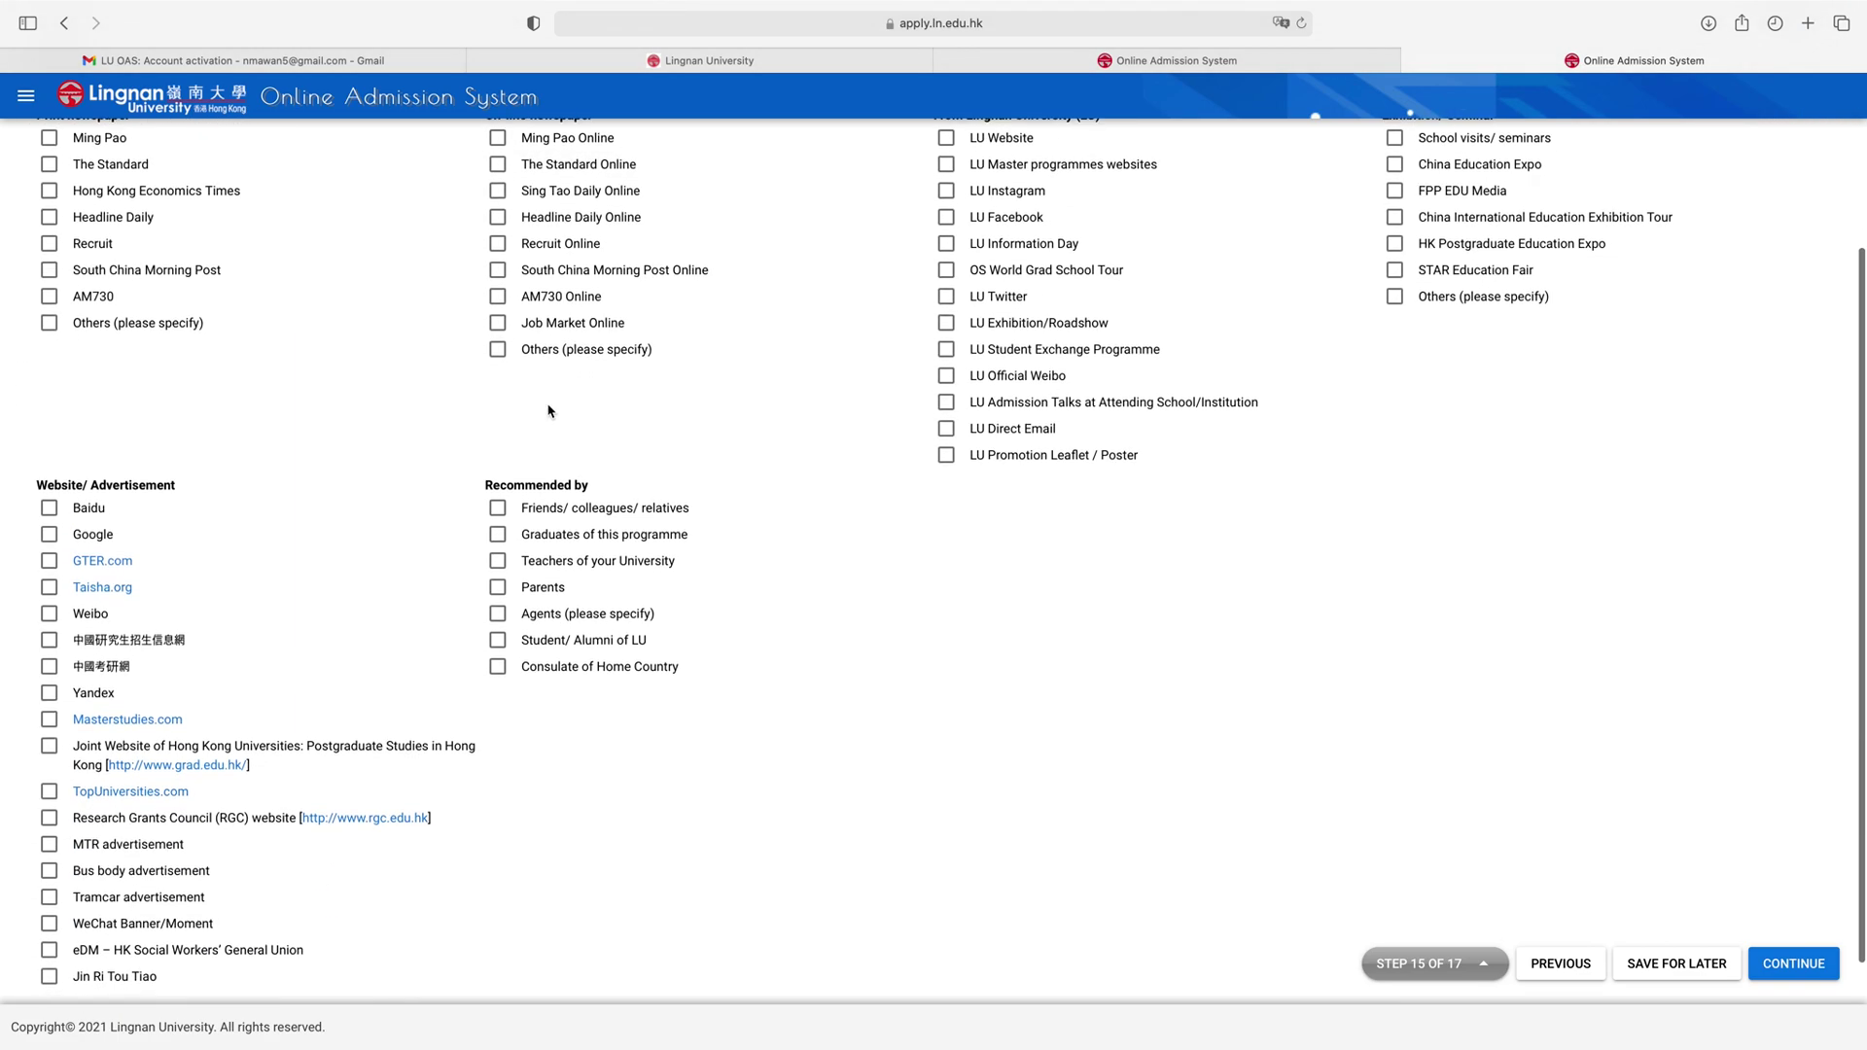
{"action": "scroll", "coordinate": [549, 406], "scroll_direction": "up", "scroll_amount": 5}
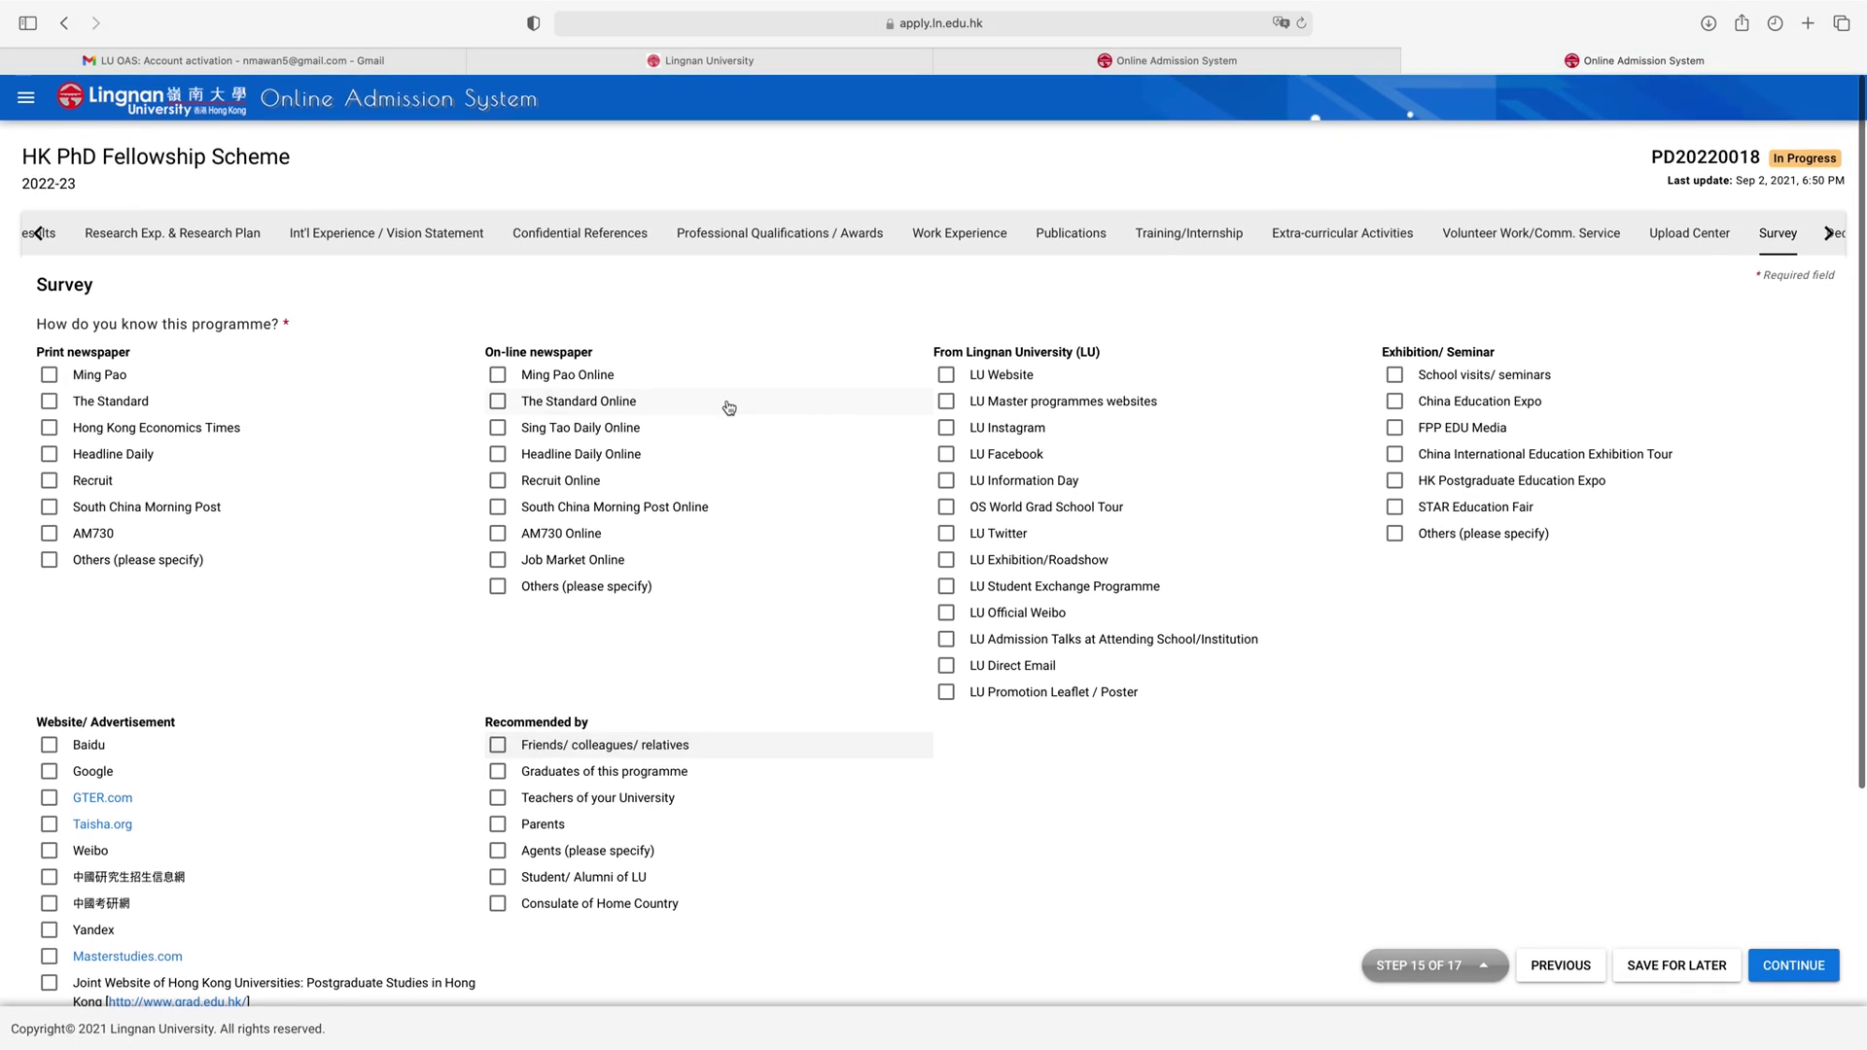
{"action": "left_click", "coordinate": [1827, 236]}
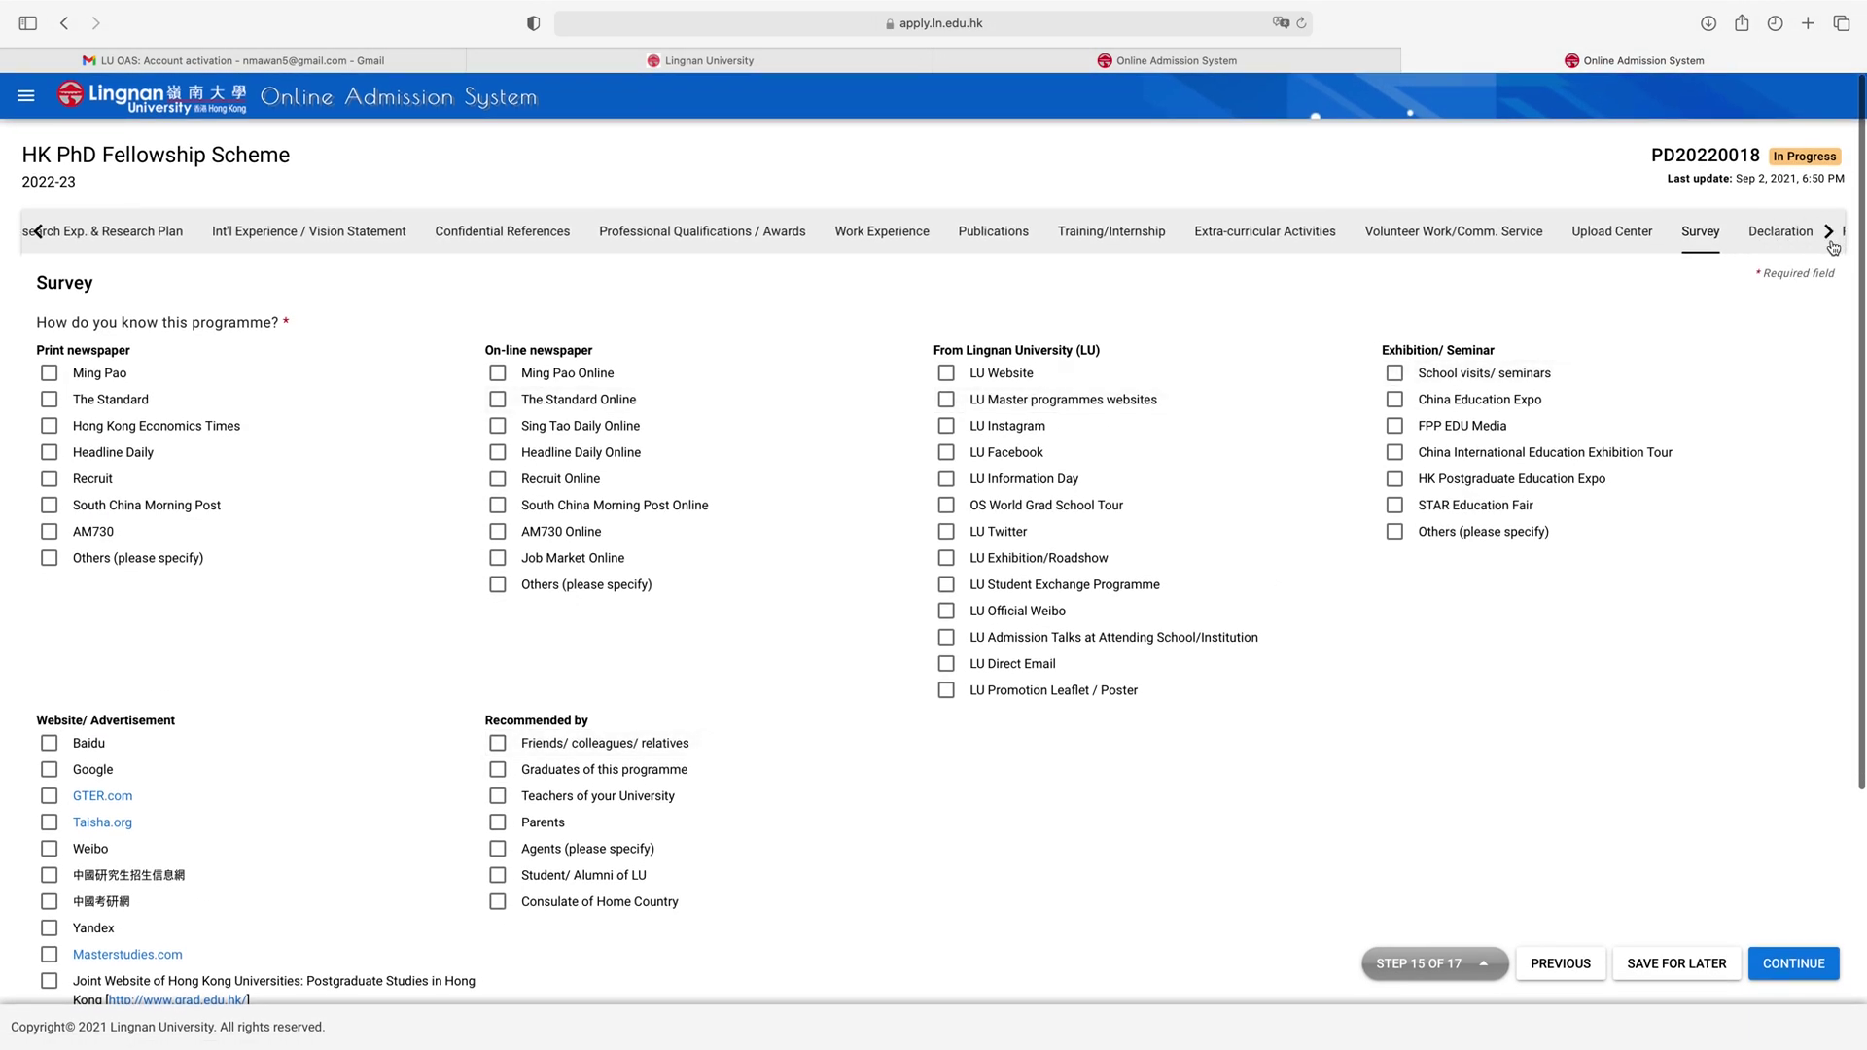
{"action": "left_click", "coordinate": [1785, 237]}
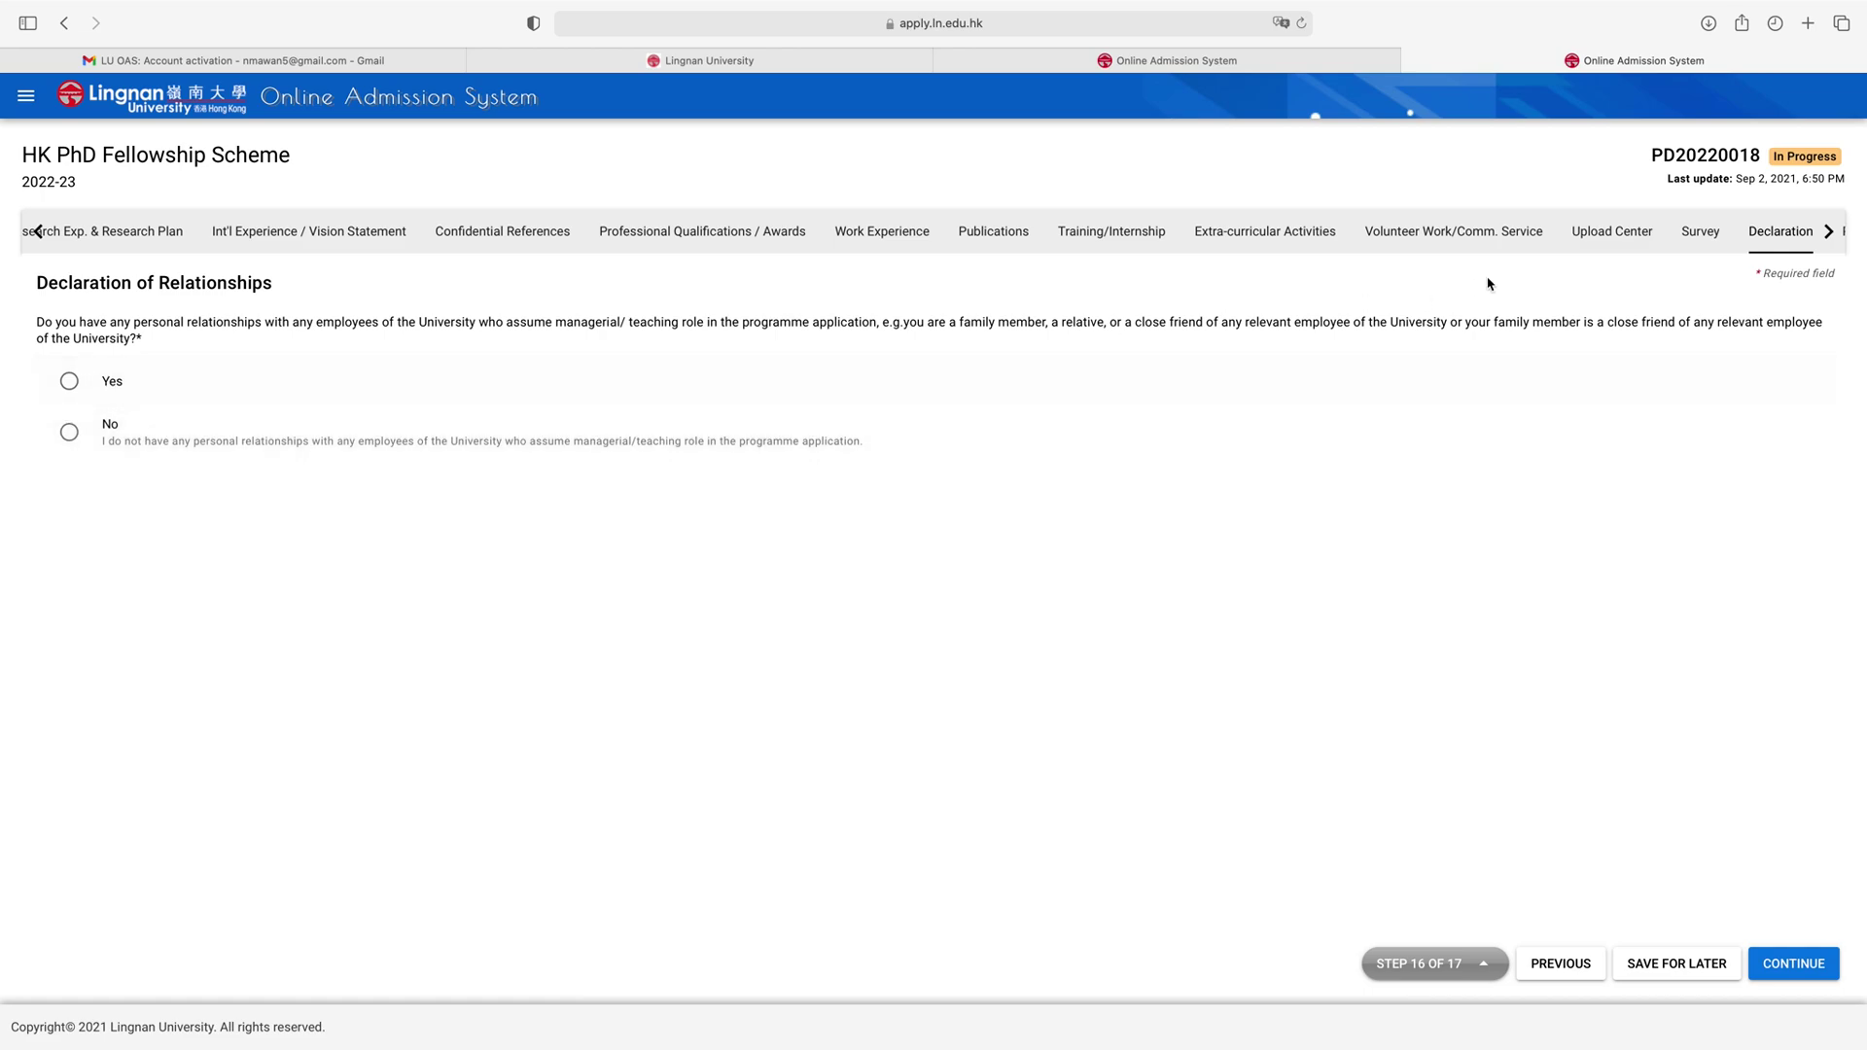
Step: Open the Payment section and agree to the application declaration, without choosing a payment method
{"action": "left_click", "coordinate": [1829, 233]}
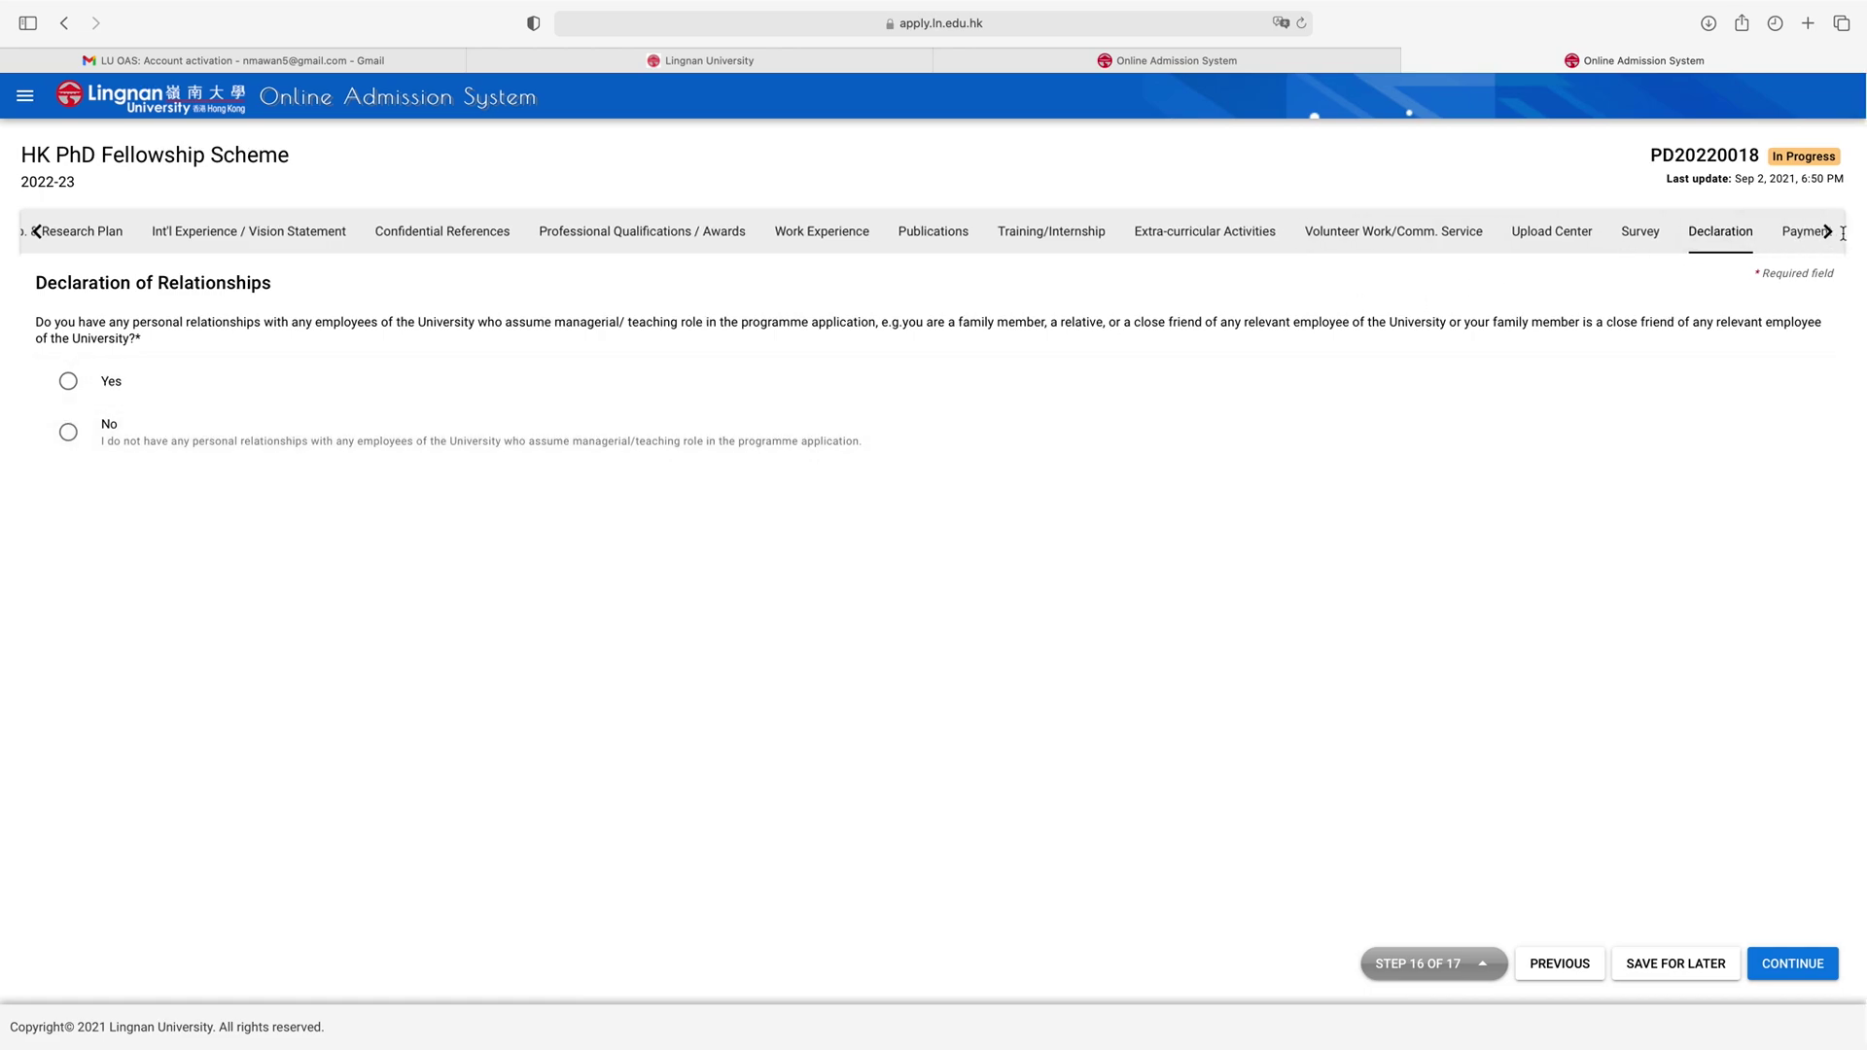
{"action": "left_click", "coordinate": [1786, 243]}
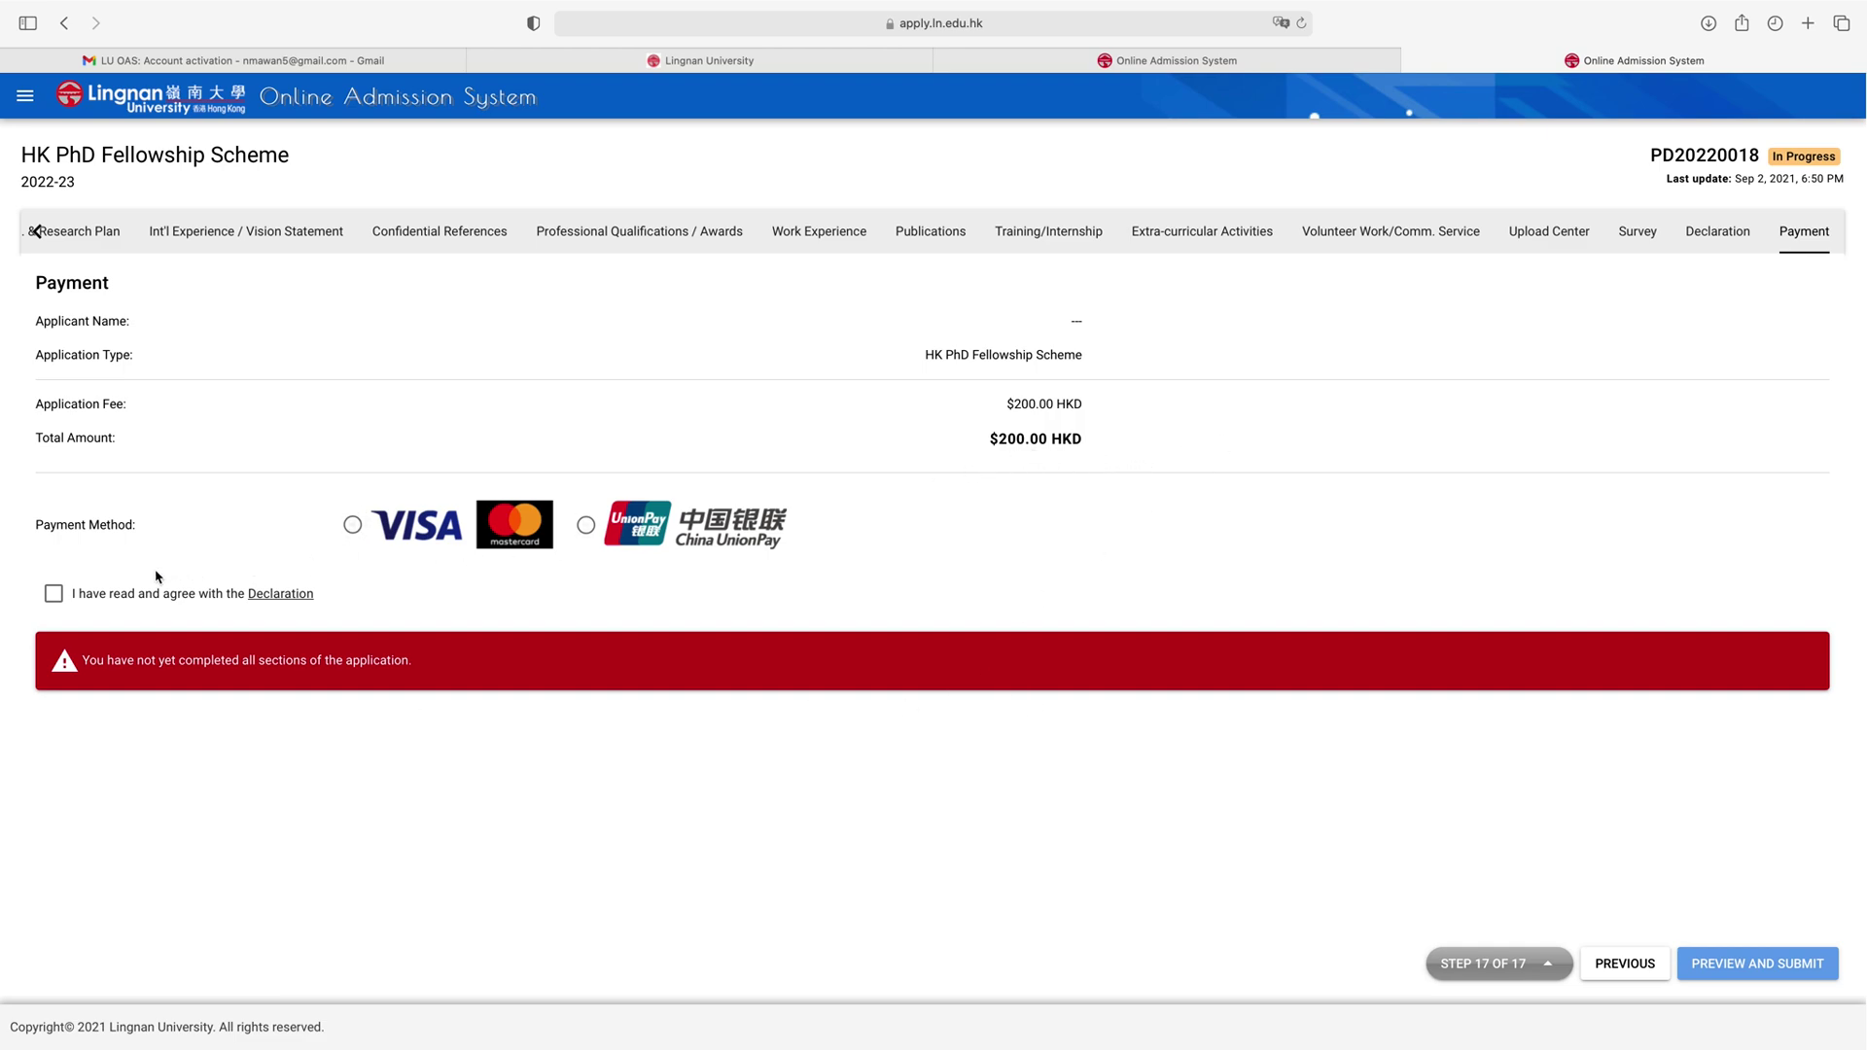
{"action": "left_click", "coordinate": [54, 593]}
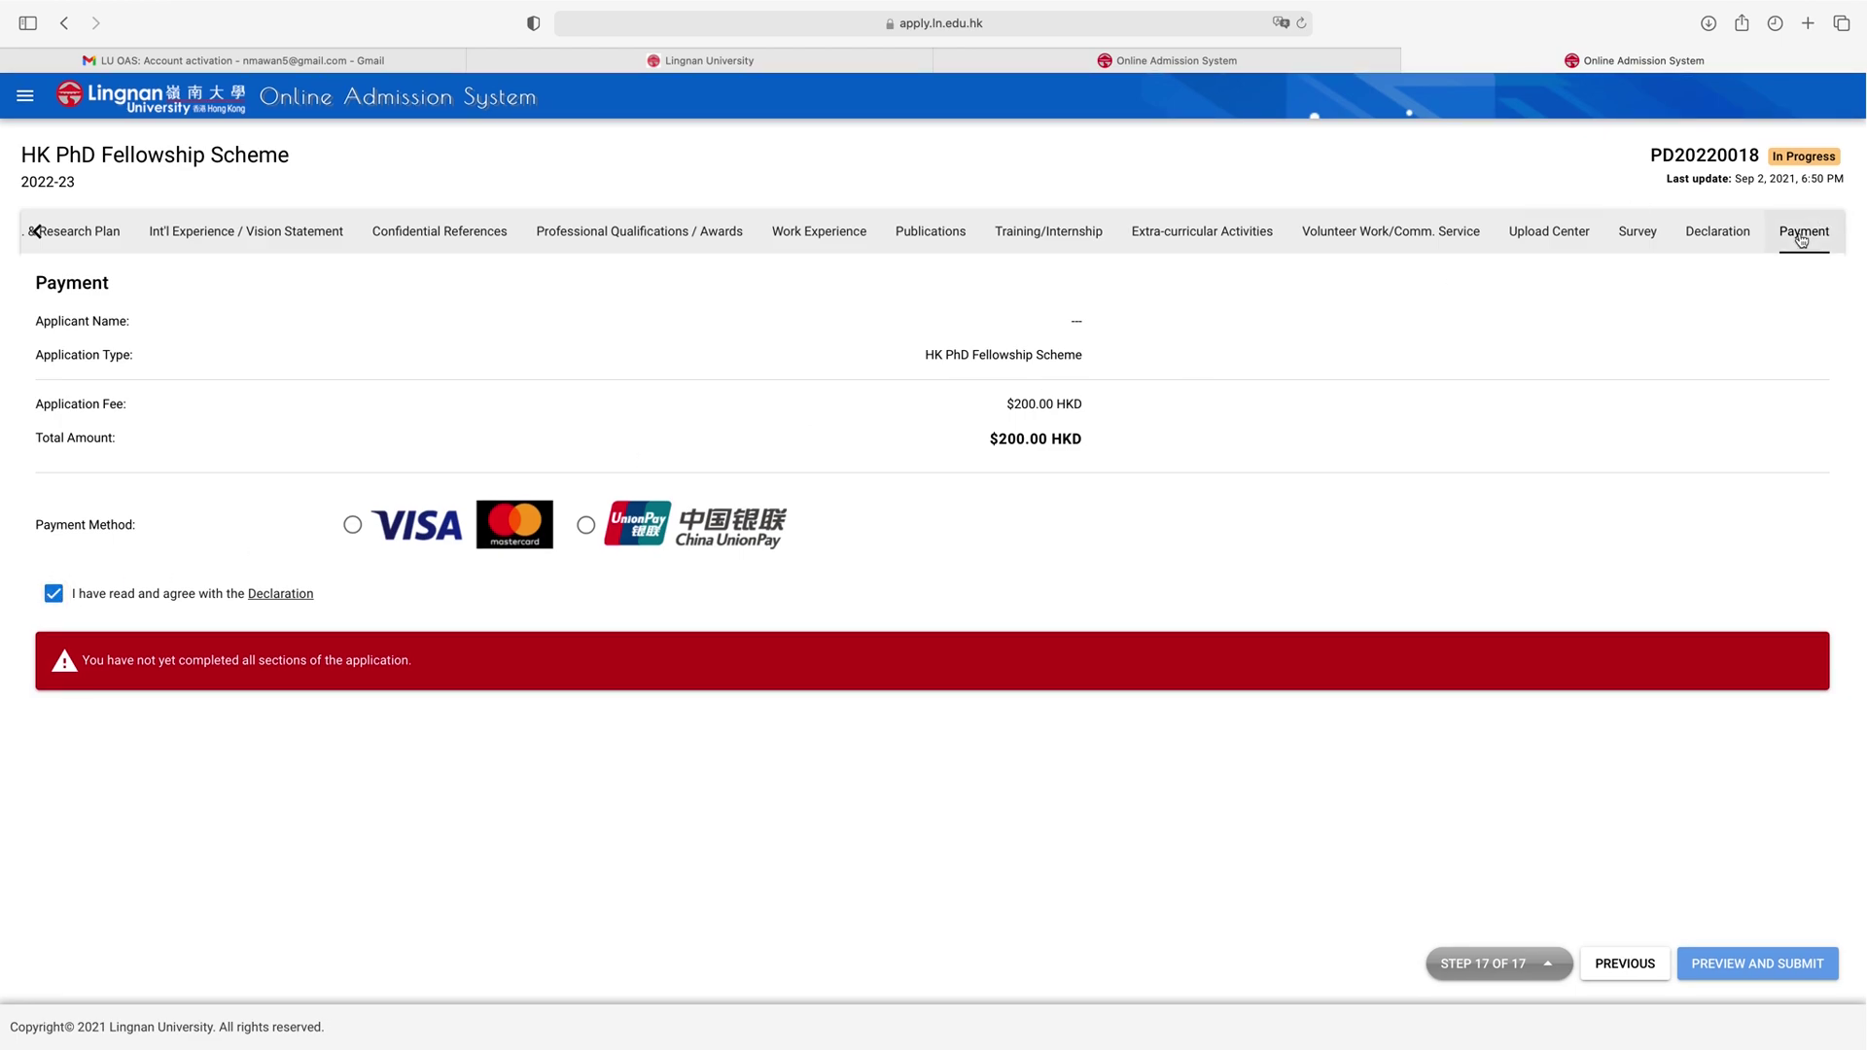